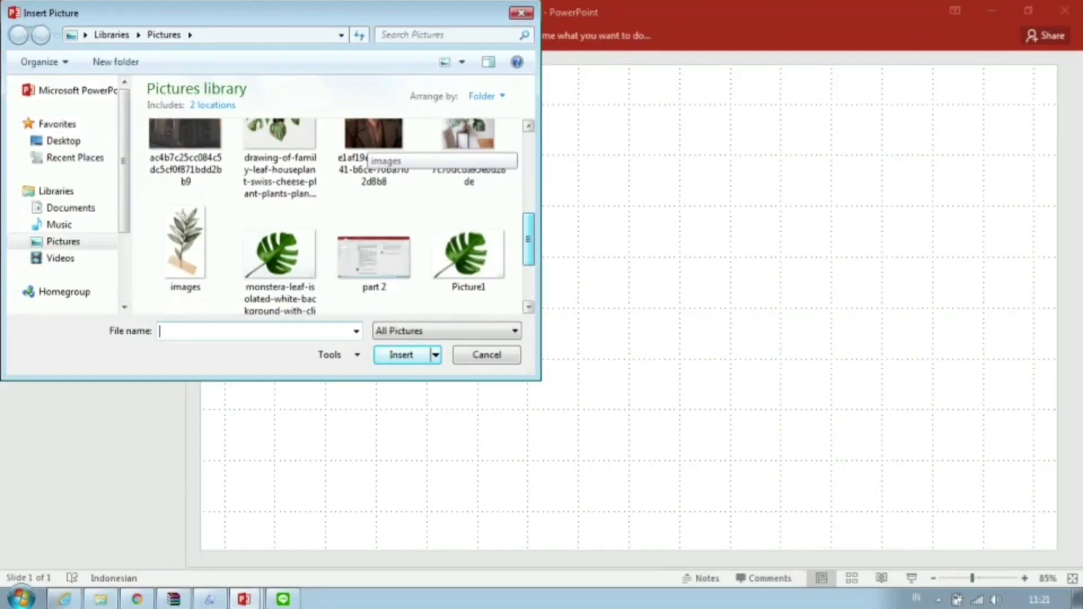
Insert the monstera leaf picture and flip it horizontally
{"action": "scroll", "coordinate": [367, 152], "scroll_direction": "up", "scroll_amount": 2}
{"action": "double_click", "coordinate": [467, 135]}
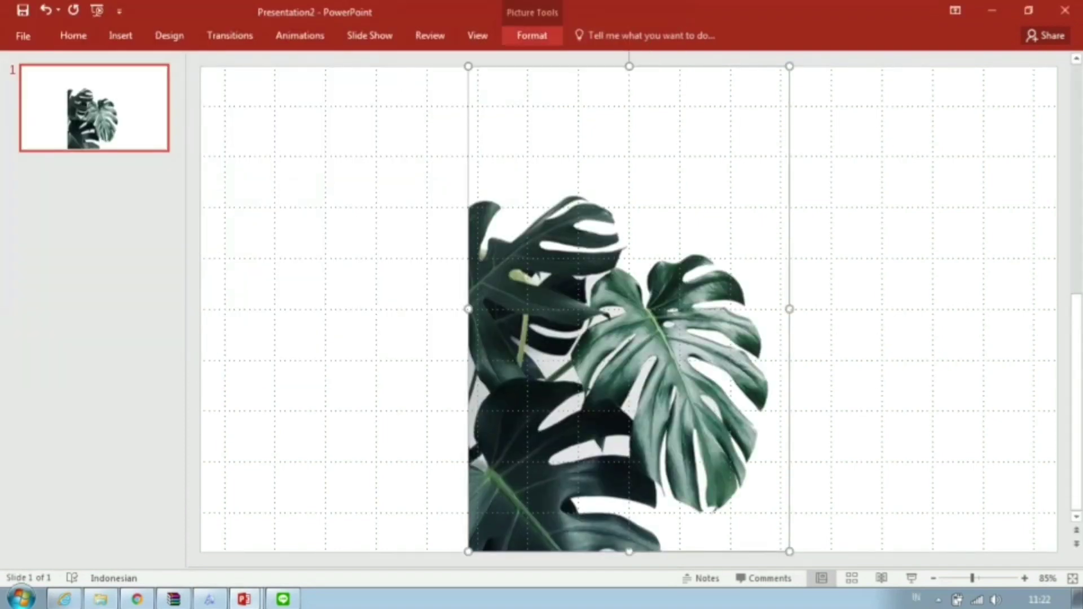
{"action": "left_click", "coordinate": [532, 35]}
{"action": "left_click", "coordinate": [846, 92]}
{"action": "left_click", "coordinate": [874, 172]}
Move and enlarge the flipped picture to fill the slide's right side to its edges
{"action": "left_click_drag", "start_coordinate": [629, 339], "coordinate": [852, 259]}
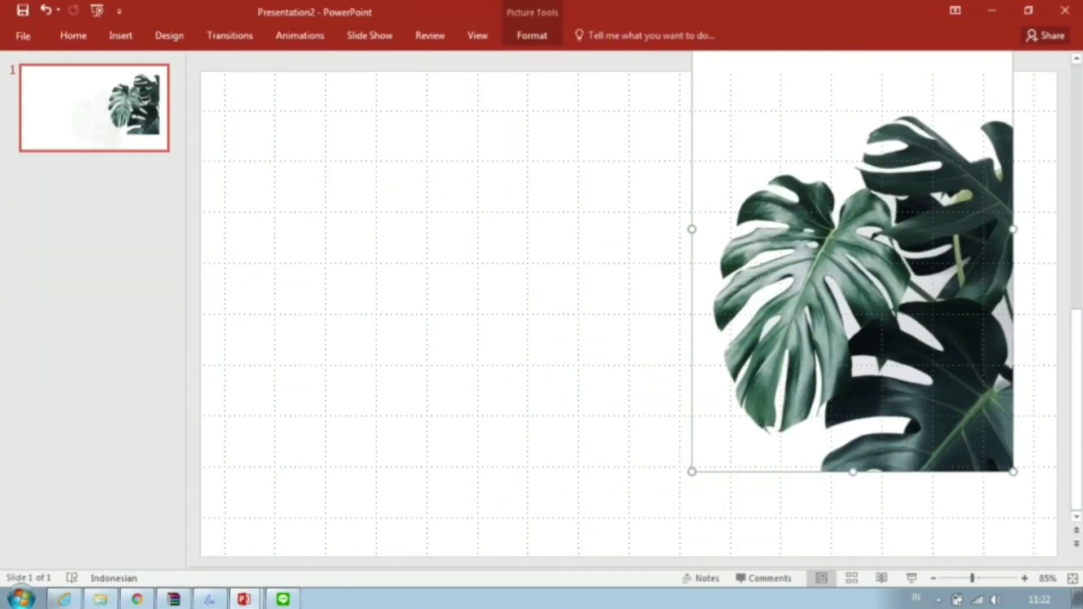
{"action": "left_click_drag", "start_coordinate": [1013, 471], "coordinate": [1057, 556]}
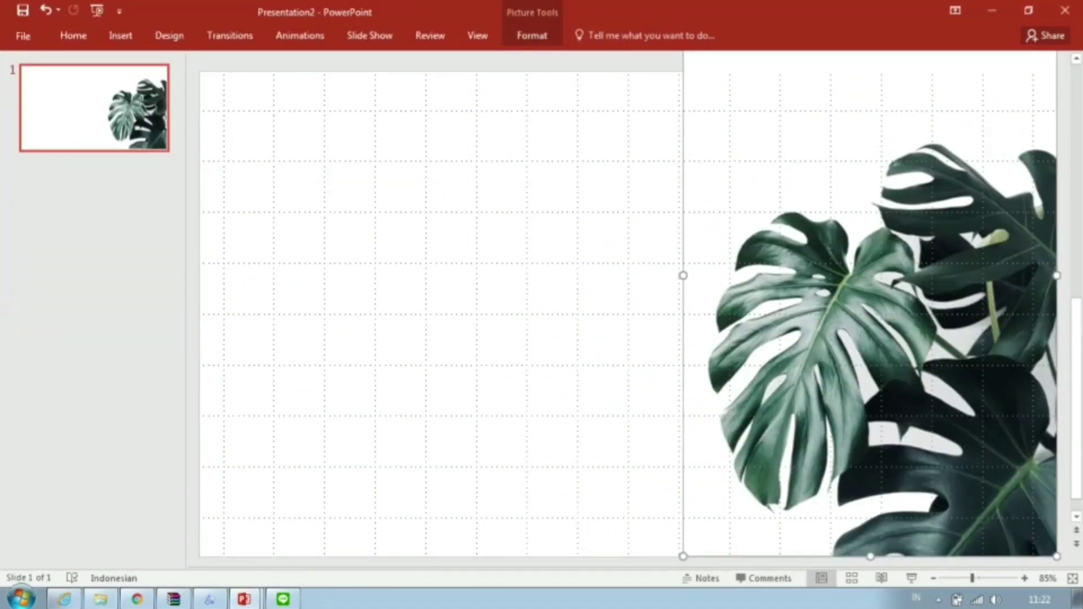
{"action": "left_click_drag", "start_coordinate": [683, 276], "coordinate": [644, 246]}
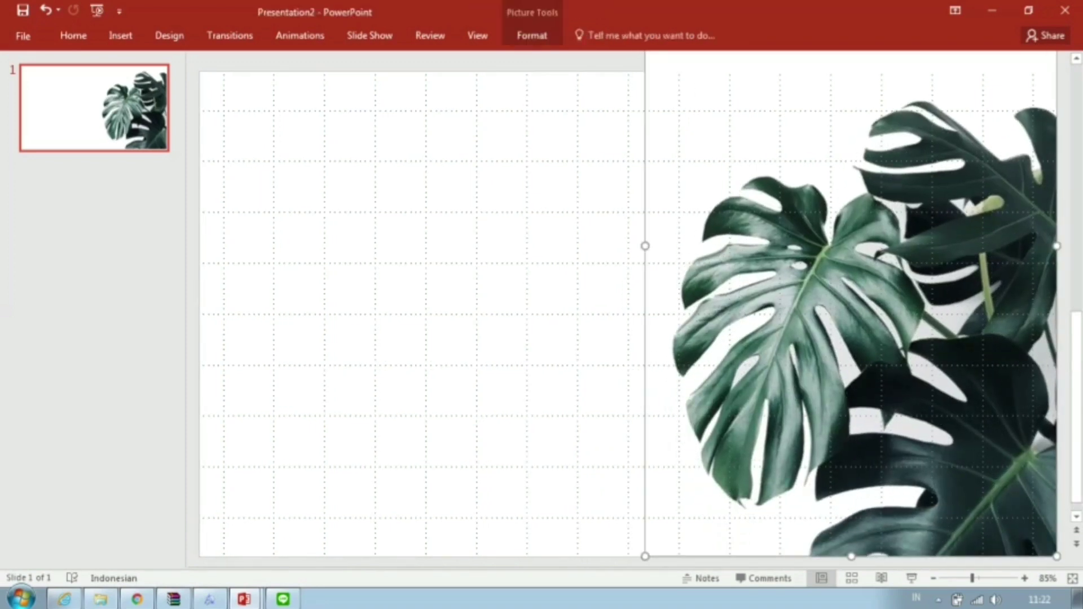
{"action": "left_click", "coordinate": [120, 35]}
Add a left-side text box reading 'Pertumbuhan' and enlarge it to 66 pt
{"action": "left_click", "coordinate": [617, 85]}
{"action": "left_click_drag", "start_coordinate": [342, 247], "coordinate": [587, 316]}
{"action": "type", "text": "PE"}
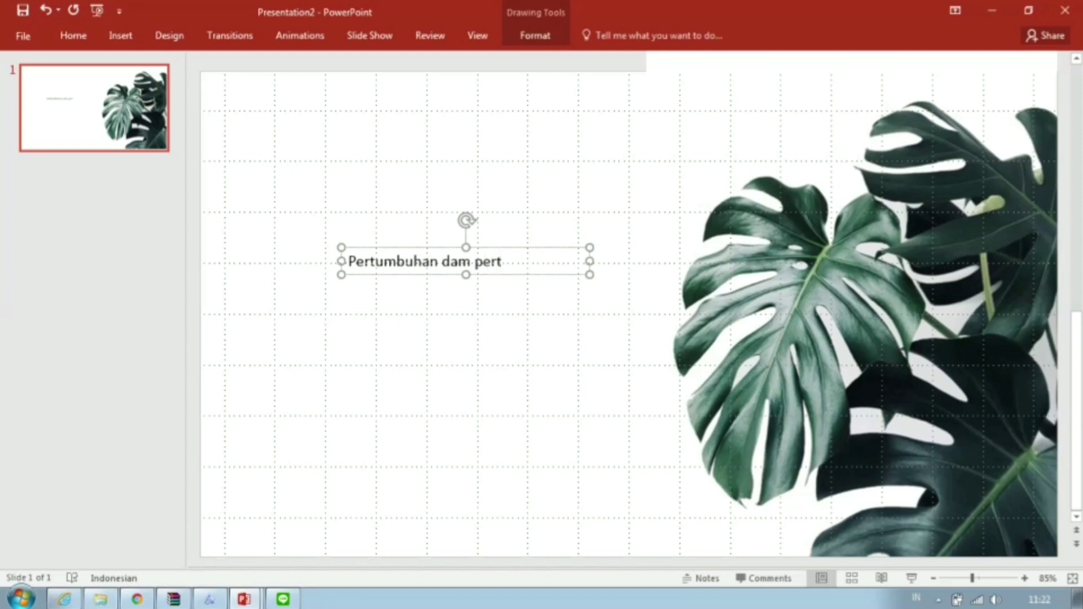
{"action": "key", "text": "ctrl+a"}
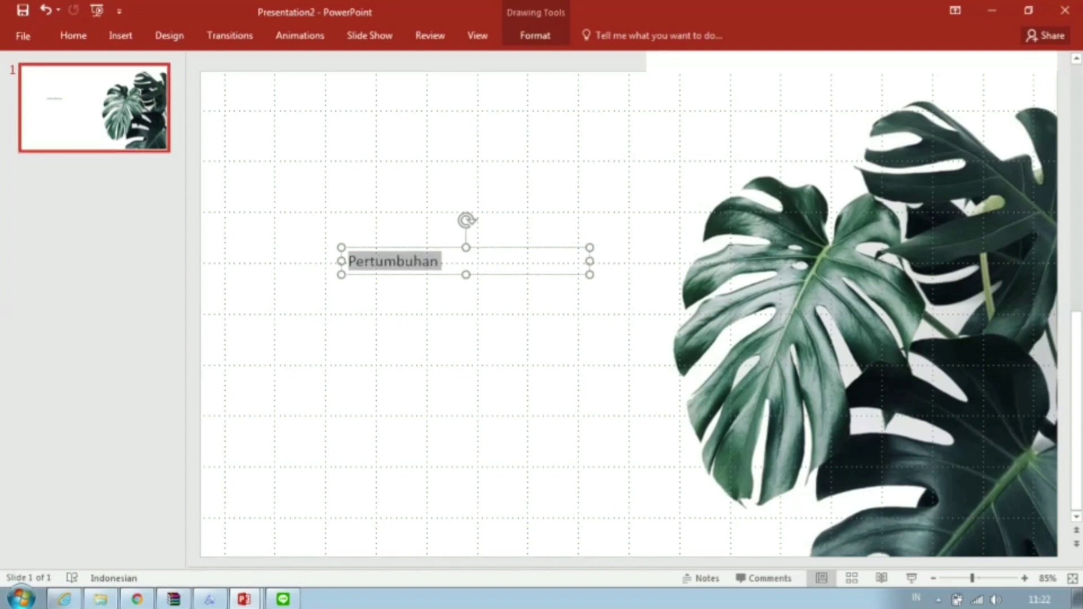
{"action": "left_click", "coordinate": [73, 35]}
{"action": "type", "text": "Paduka Script f"}
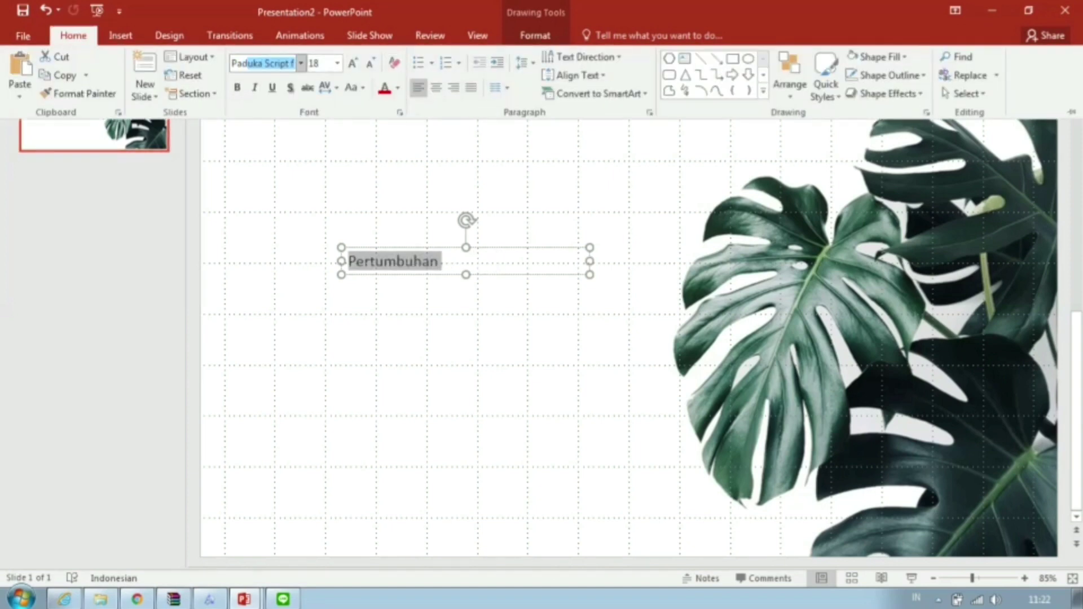
{"action": "left_click", "coordinate": [353, 63]}
{"action": "left_click", "coordinate": [352, 62]}
{"action": "left_click", "coordinate": [353, 63]}
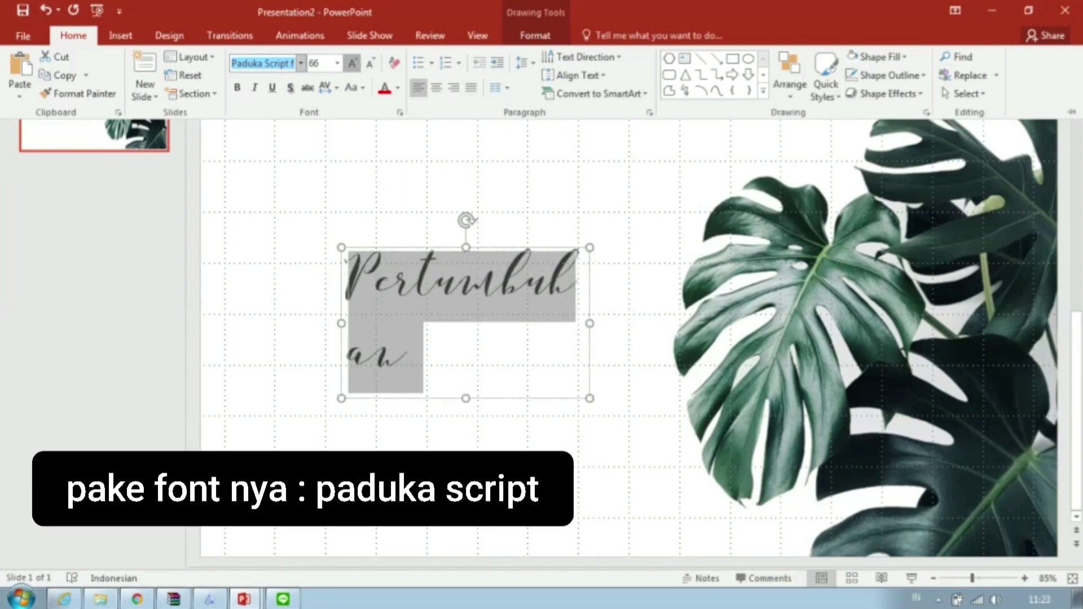
{"action": "left_click", "coordinate": [352, 62]}
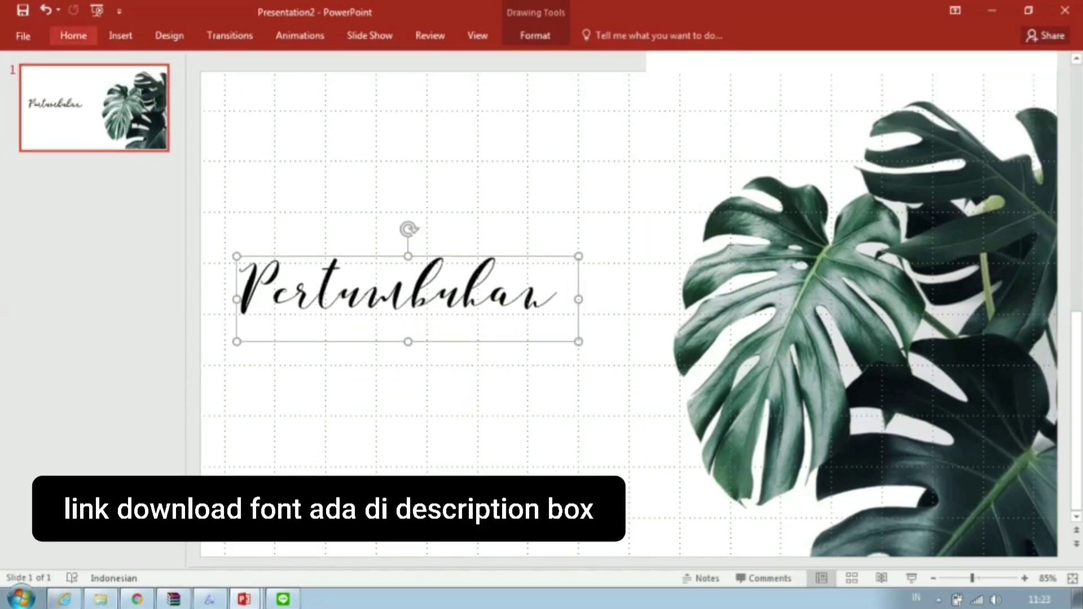
Draw an empty text box below the 'Pertumbuhan' title
{"action": "left_click", "coordinate": [73, 35]}
{"action": "left_click", "coordinate": [671, 58]}
{"action": "left_click_drag", "start_coordinate": [342, 374], "coordinate": [628, 390]}
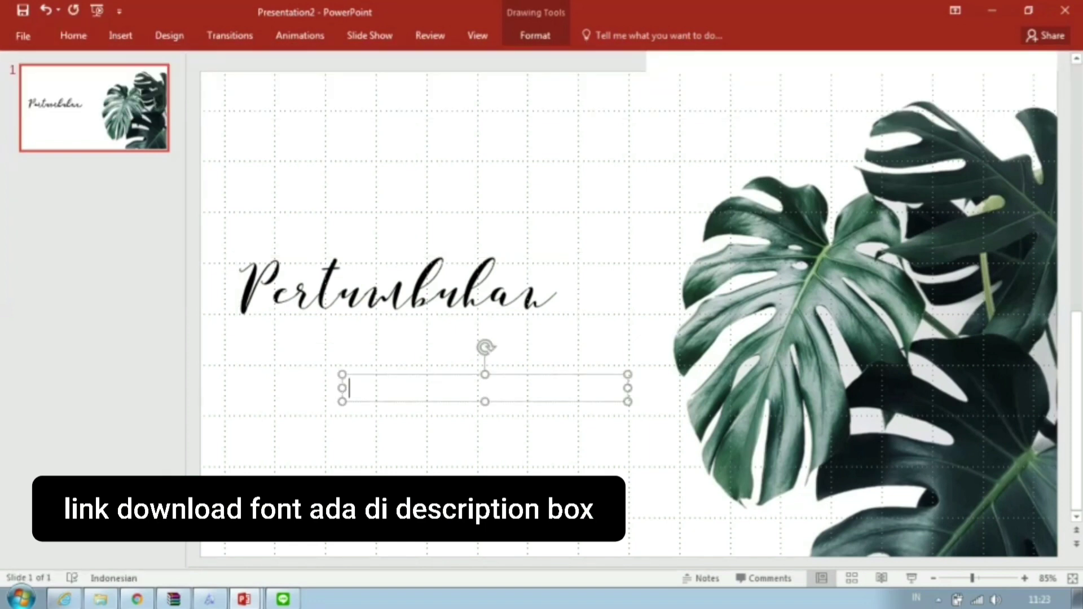
Type the subtitle 'dan Perkembangan Makhluk Hidup', capitalizing each word except 'dan'
{"action": "type", "text": "du"}
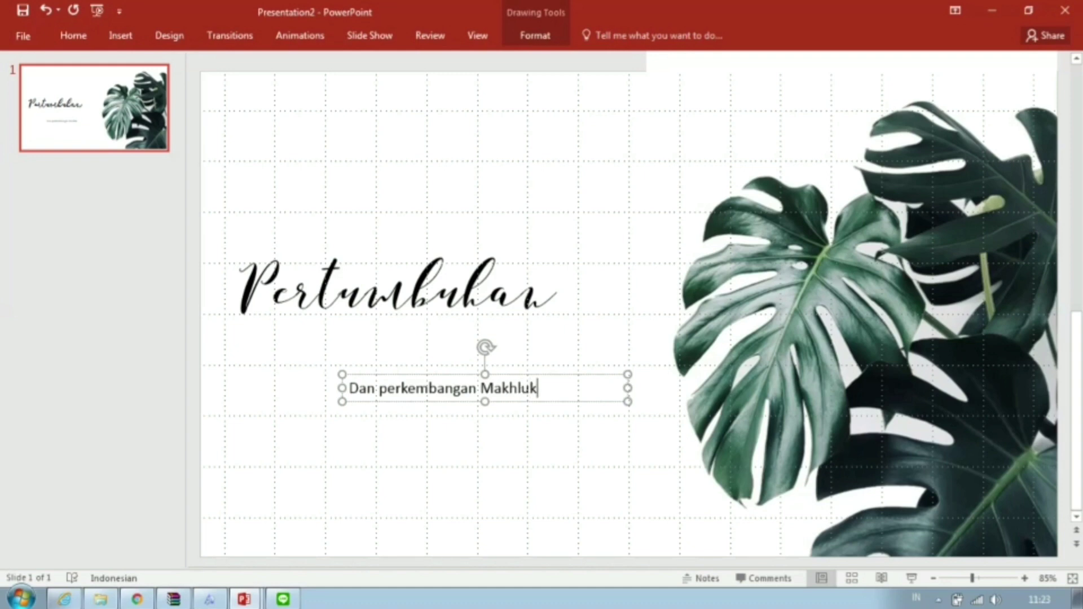
{"action": "type", "text": "p"}
{"action": "key", "text": "ctrl+a"}
{"action": "left_click", "coordinate": [74, 35]}
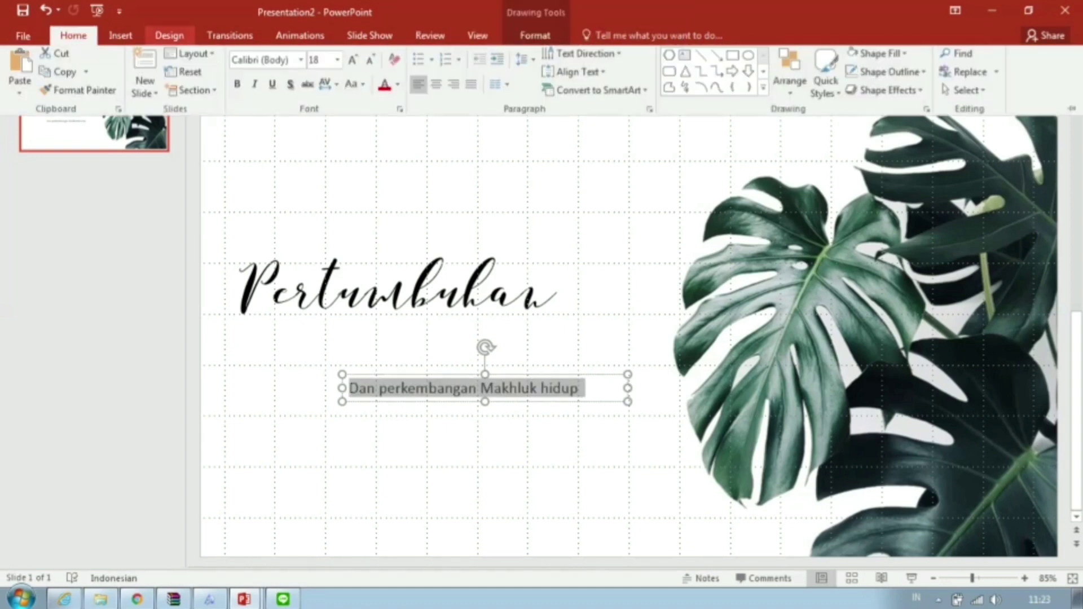
{"action": "left_click", "coordinate": [356, 87]}
{"action": "left_click", "coordinate": [413, 165]}
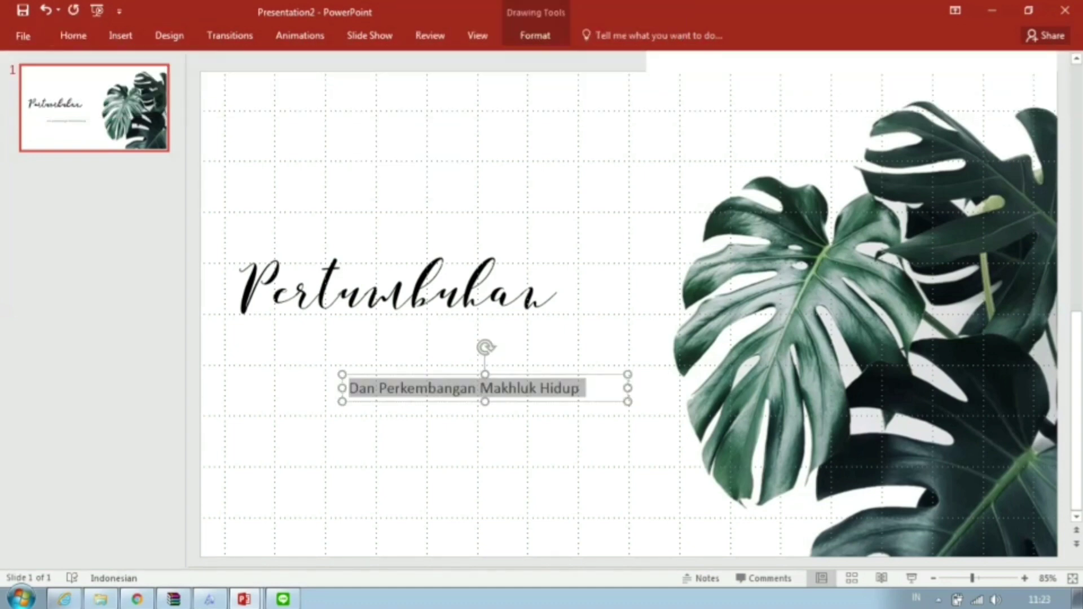
{"action": "key", "text": "Home"}
{"action": "key", "text": "Delete"}
{"action": "type", "text": "d"}
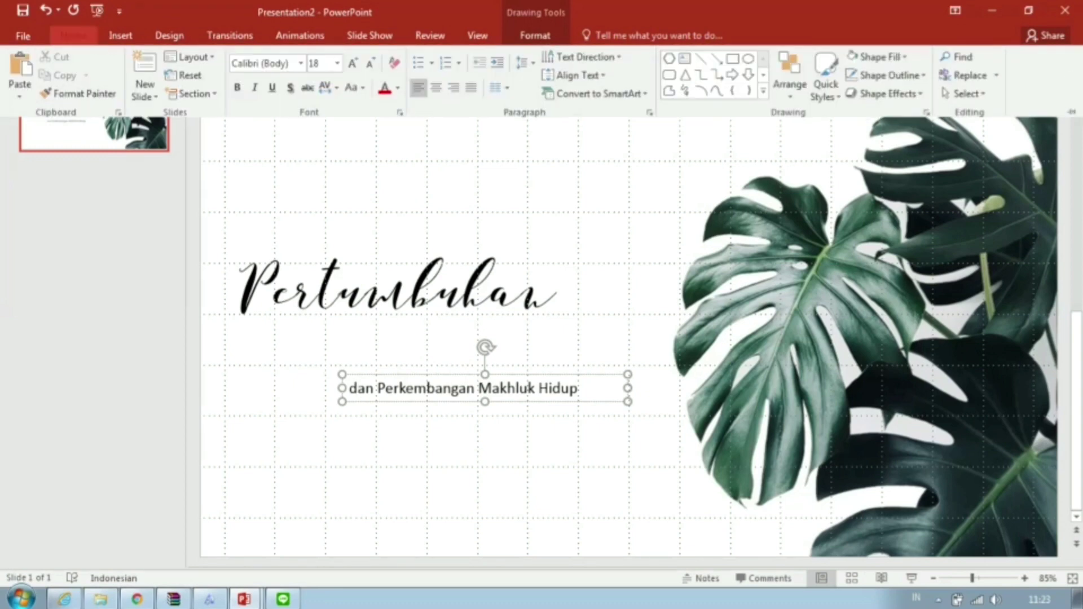
Set the subtitle to Paduka Script at 28 pt, widen it to one line, and lower it slightly
{"action": "key", "text": "ctrl+a"}
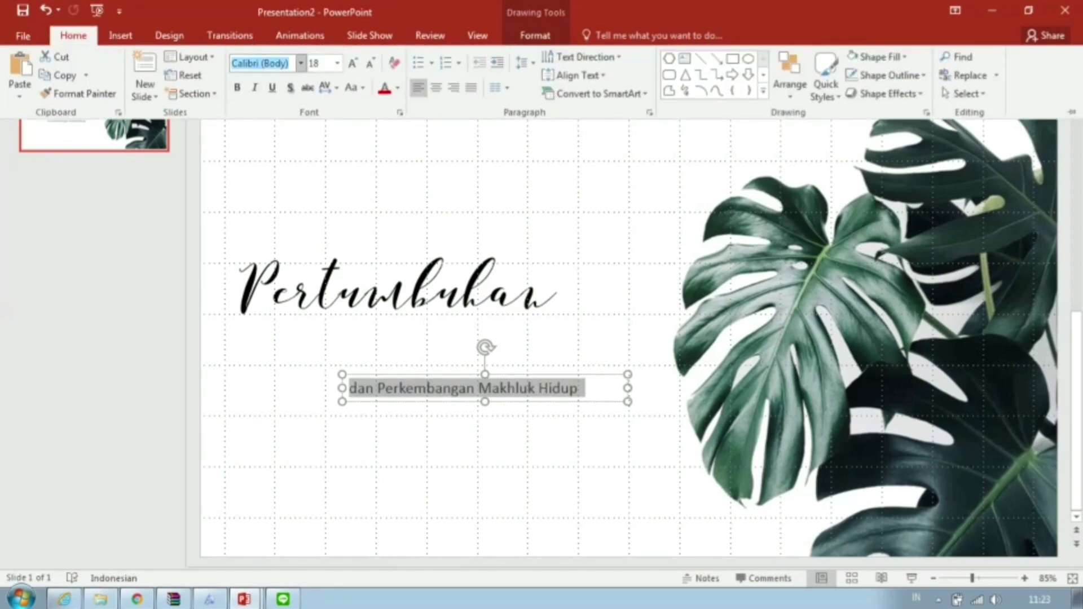
{"action": "type", "text": "Paduka Script f"}
{"action": "key", "text": "Return"}
{"action": "key", "text": "ctrl+shift+period"}
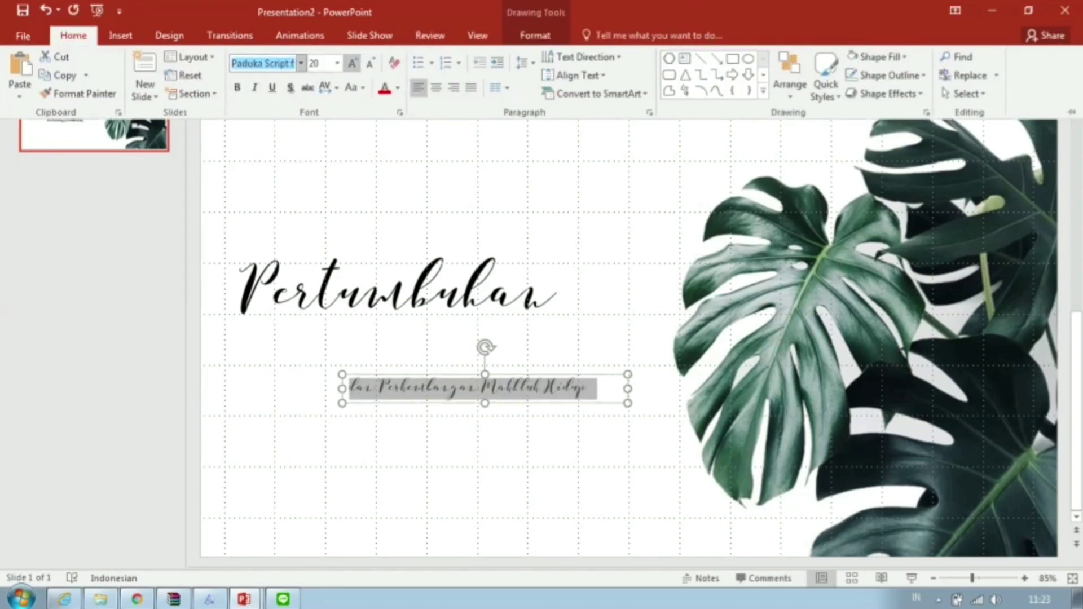
{"action": "key", "text": "ctrl+shift+period"}
{"action": "key", "text": "ctrl+F1"}
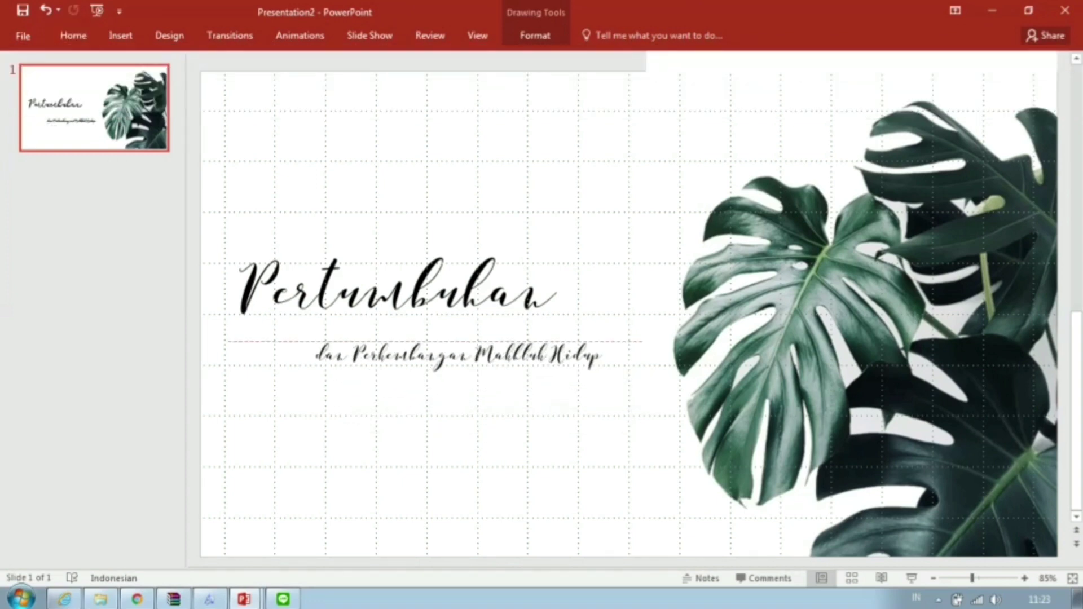
{"action": "left_click", "coordinate": [445, 349]}
{"action": "key", "text": "ctrl+a"}
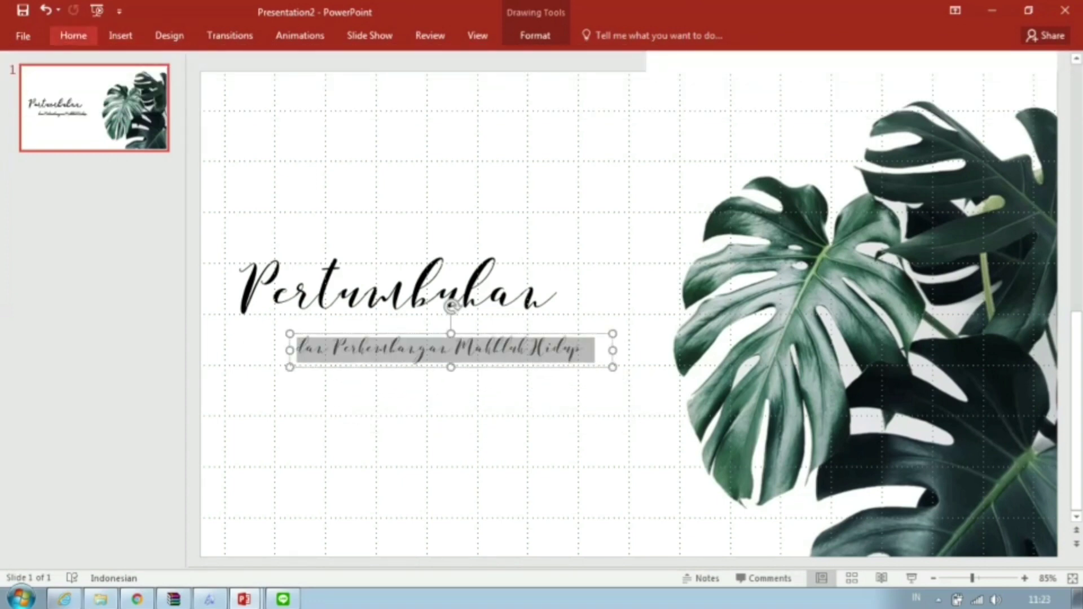
{"action": "key", "text": "ctrl+F1"}
{"action": "key", "text": "ctrl+shift+period"}
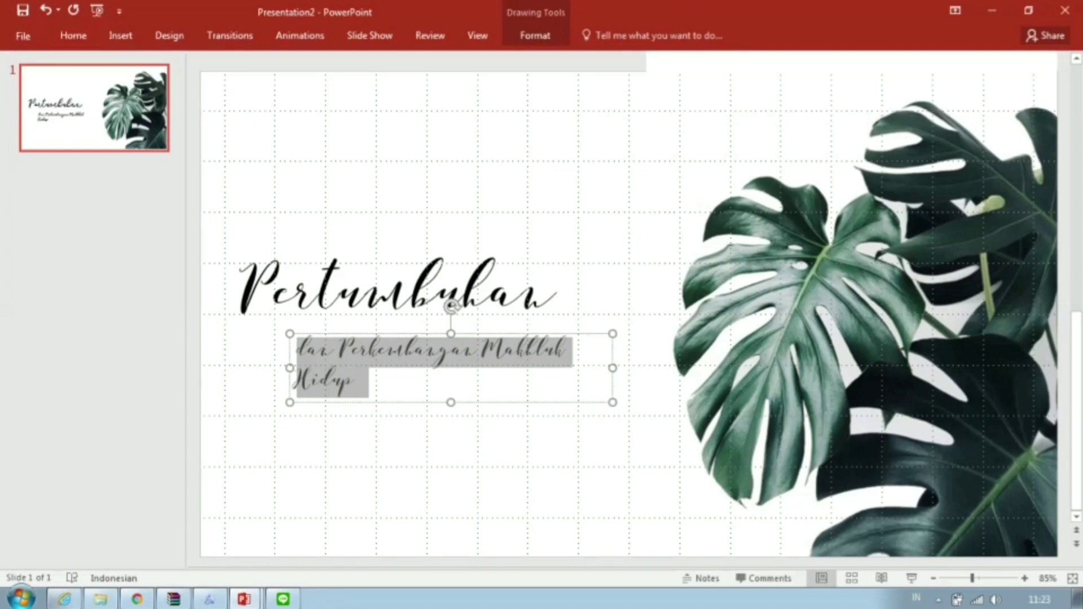
{"action": "left_click_drag", "start_coordinate": [612, 368], "coordinate": [672, 368]}
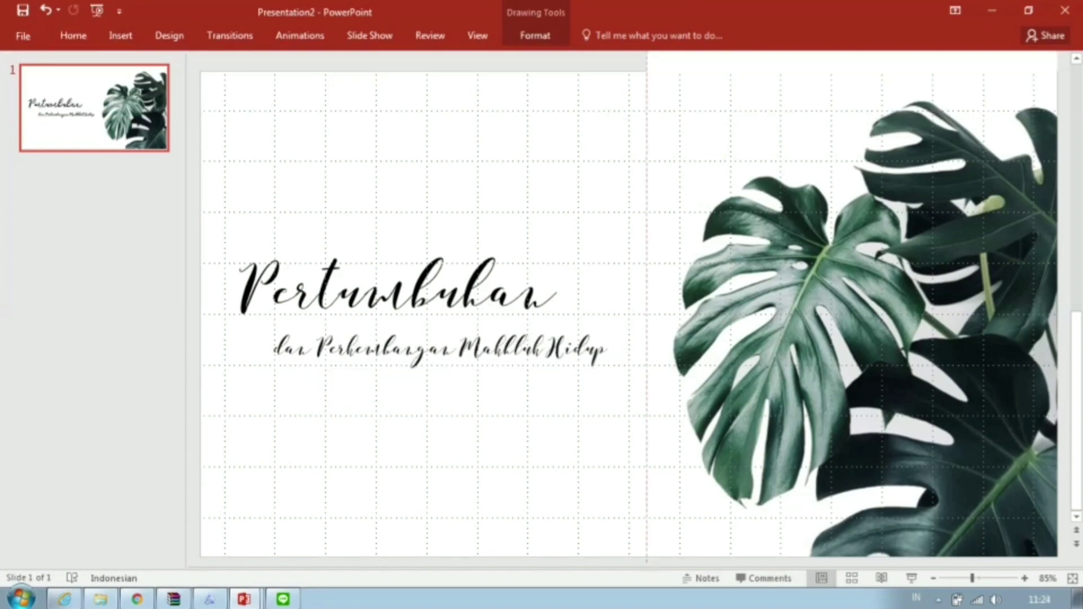
{"action": "left_click_drag", "start_coordinate": [440, 346], "coordinate": [440, 359]}
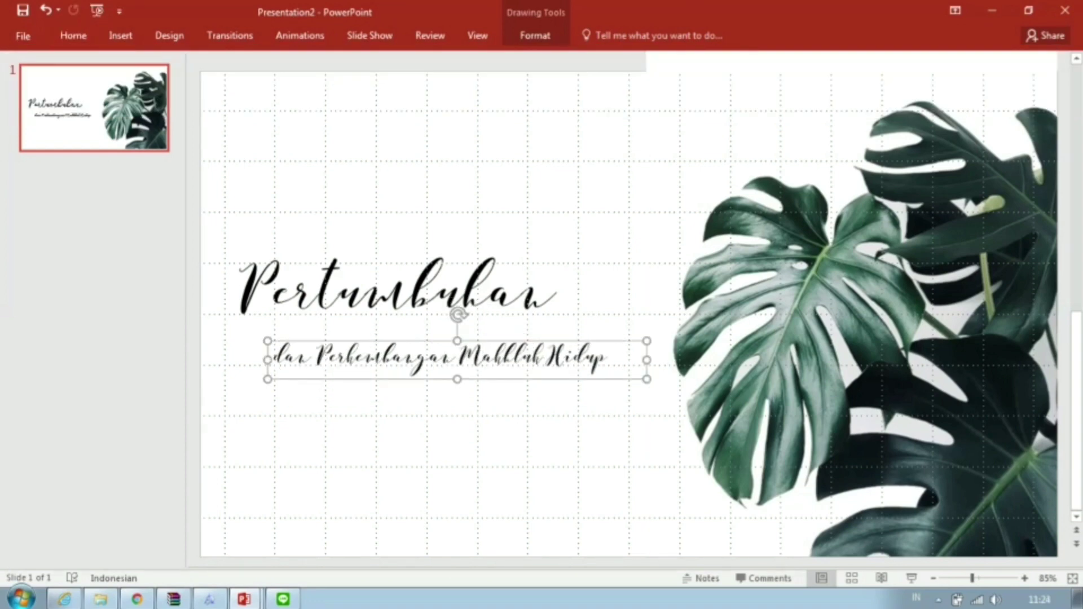
Hide gridlines, preview the slide show, and draw a blue hexagon on slide 2
{"action": "key", "text": "shift+F9"}
{"action": "key", "text": "Escape"}
{"action": "left_click", "coordinate": [912, 578]}
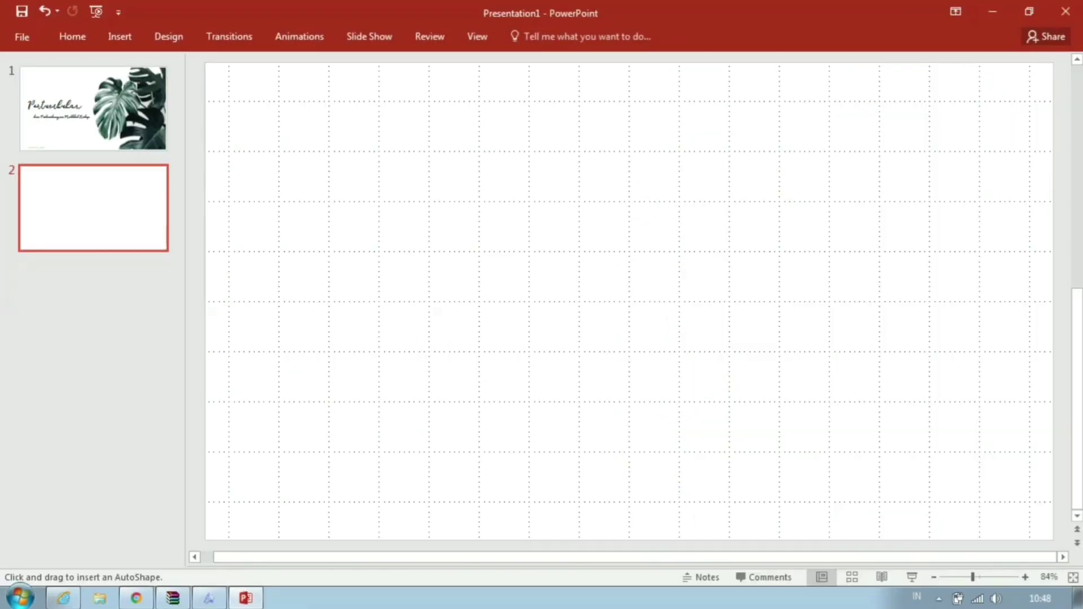
{"action": "left_click_drag", "start_coordinate": [278, 254], "coordinate": [394, 351]}
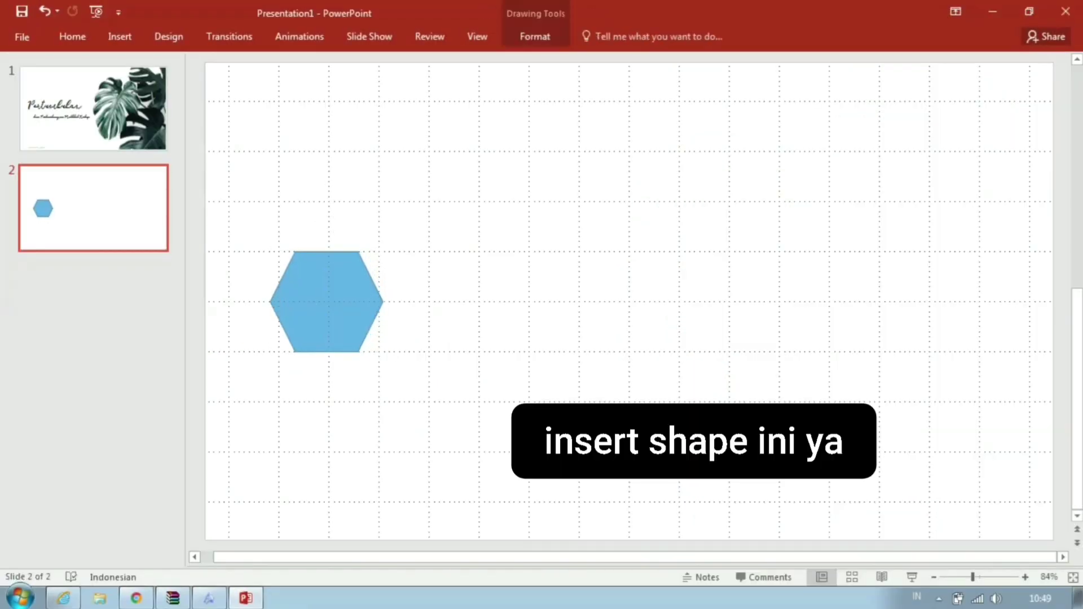
Duplicate the hexagon several times, fitting copies flush beside and below it
{"action": "key", "text": "ctrl+c"}
{"action": "key", "text": "ctrl+v"}
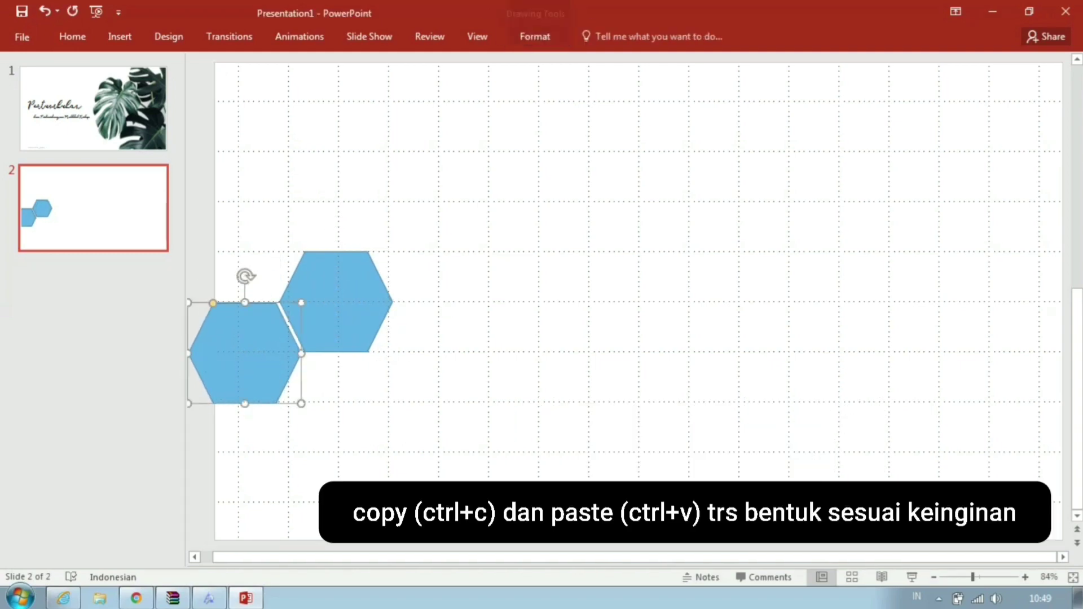
{"action": "key", "text": "ctrl+v"}
{"action": "left_click_drag", "start_coordinate": [505, 346], "coordinate": [336, 404]}
{"action": "key", "text": "Escape"}
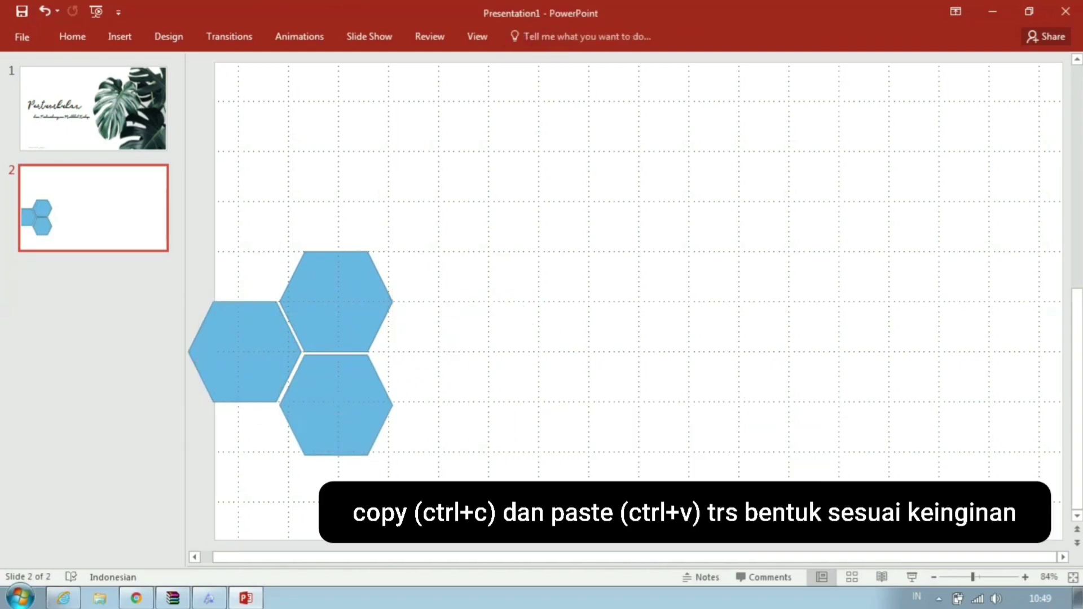
{"action": "left_click", "coordinate": [335, 361]}
{"action": "key", "text": "ctrl+c"}
{"action": "key", "text": "ctrl+v"}
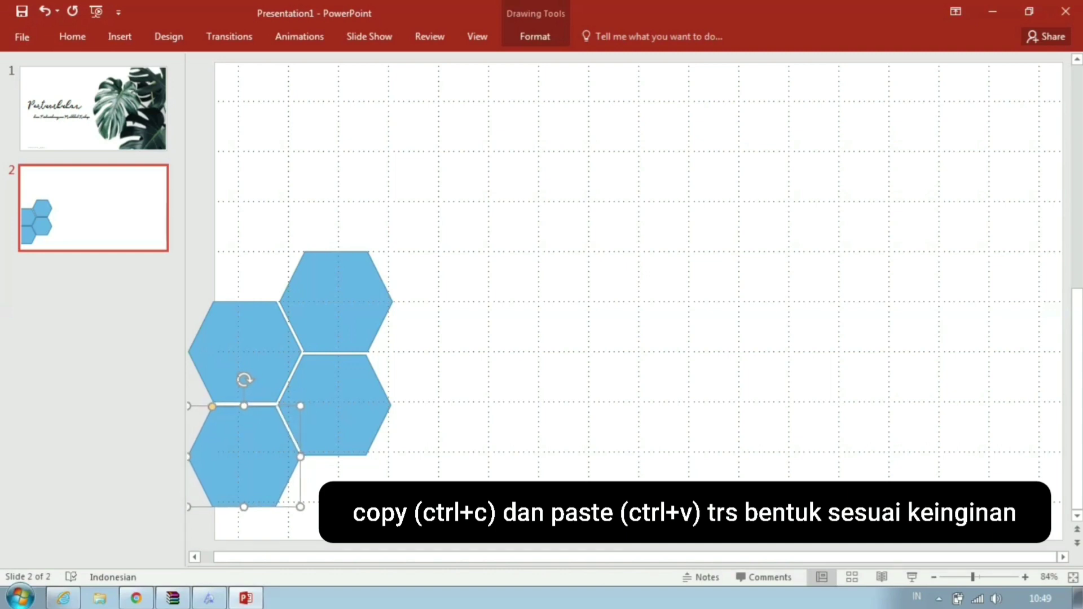
{"action": "key", "text": "ctrl+v"}
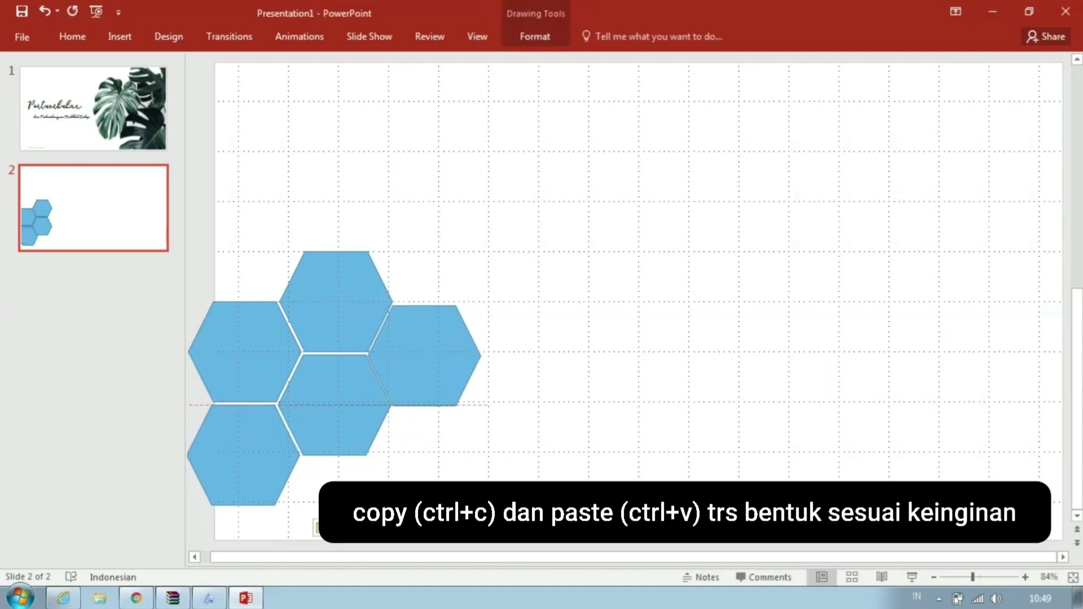
{"action": "left_click_drag", "start_coordinate": [339, 389], "coordinate": [426, 355]}
{"action": "key", "text": "ctrl+v"}
{"action": "key", "text": "Down"}
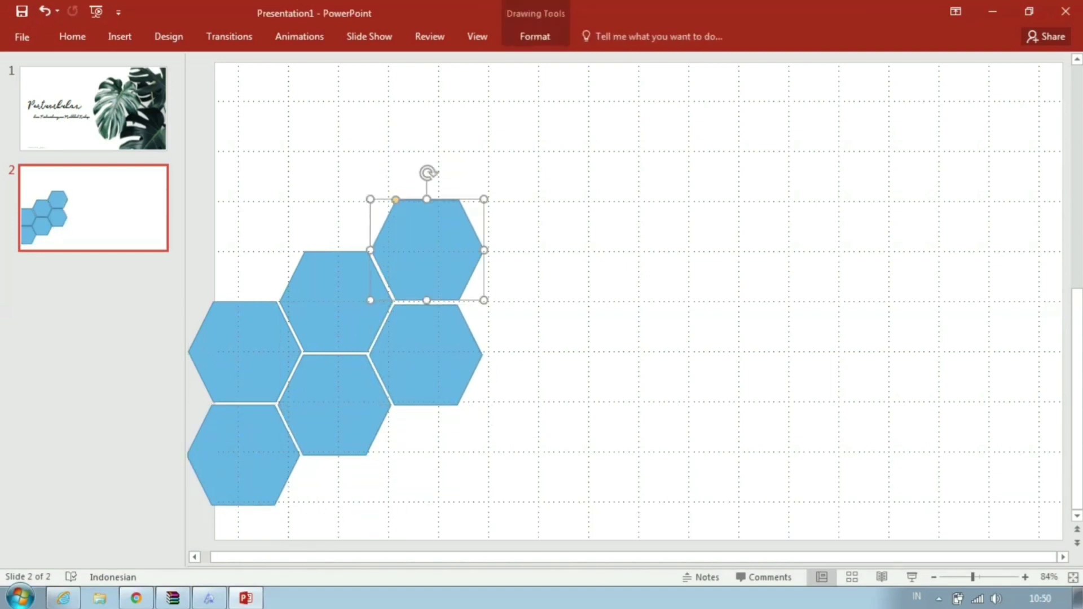
Add more hexagon copies flush below, above, and at the top-left and top-right of the cluster
{"action": "key", "text": "ctrl+v"}
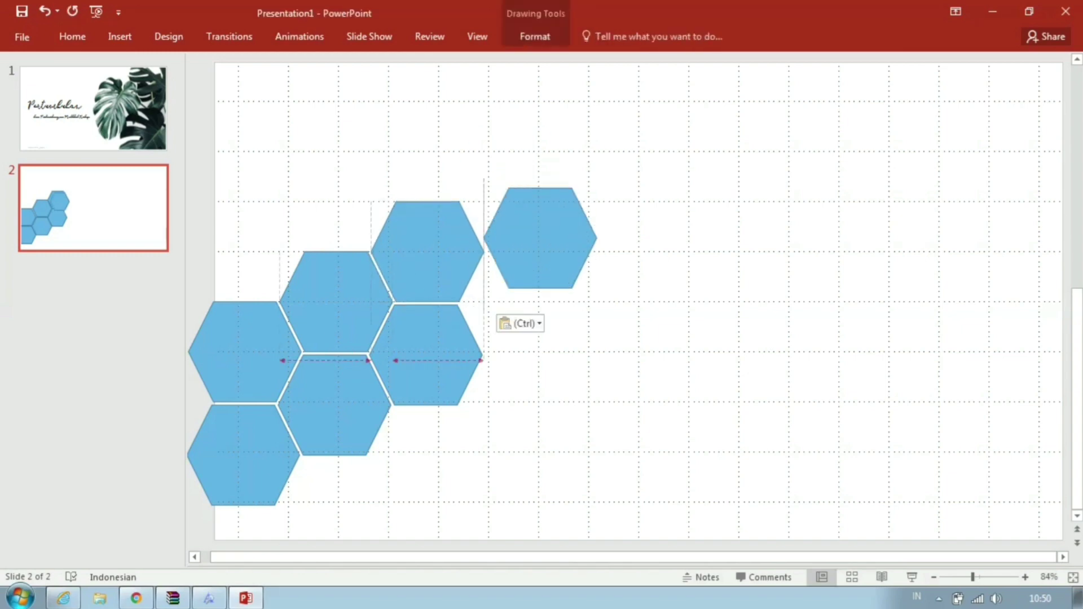
{"action": "left_click_drag", "start_coordinate": [539, 237], "coordinate": [518, 303]}
{"action": "key", "text": "ctrl+v"}
{"action": "type", "text": "v"}
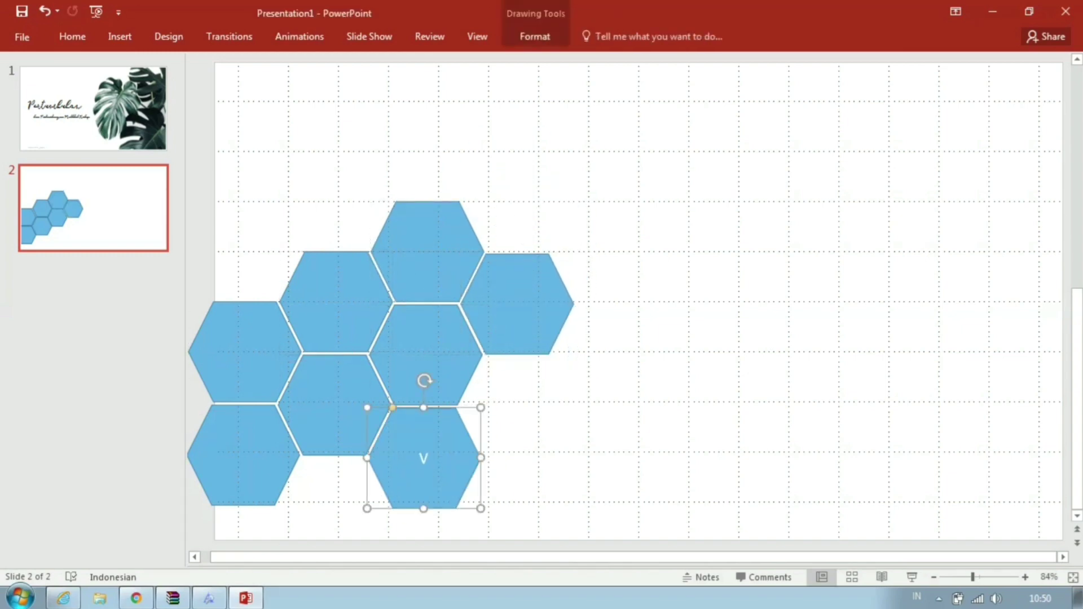
{"action": "key", "text": "Escape"}
{"action": "key", "text": "ctrl+v"}
{"action": "left_click_drag", "start_coordinate": [404, 481], "coordinate": [333, 502]}
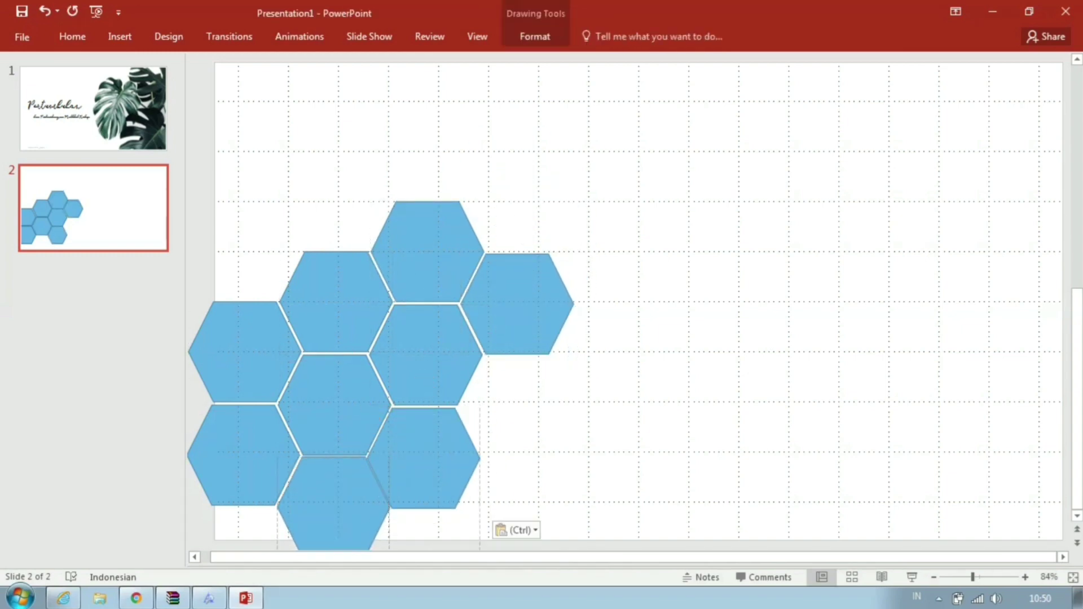
{"action": "key", "text": "ctrl+v"}
{"action": "left_click_drag", "start_coordinate": [514, 213], "coordinate": [517, 196]}
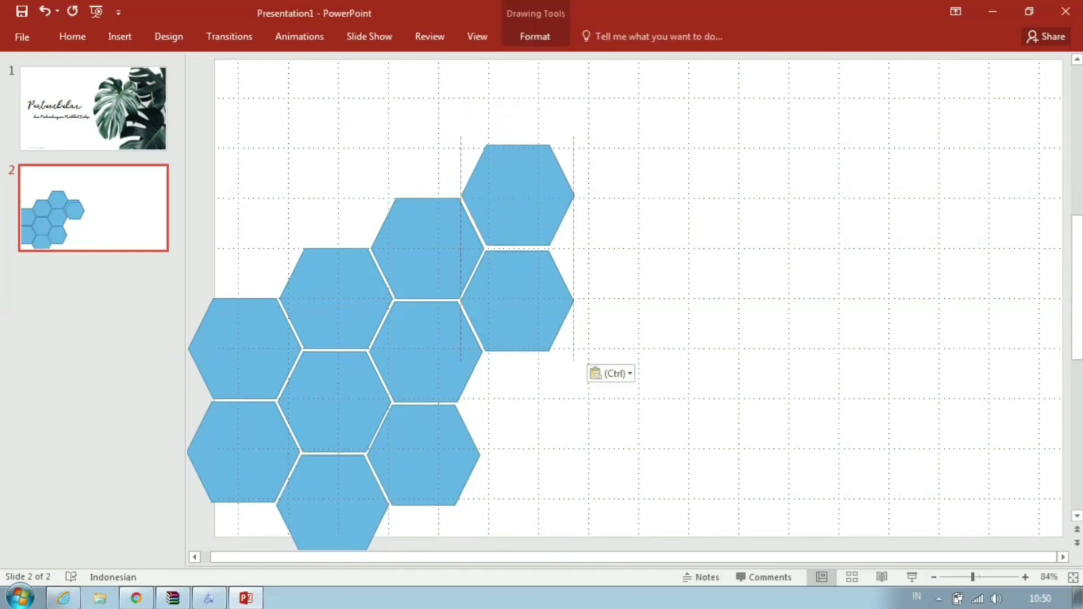
{"action": "key", "text": "ctrl+v"}
{"action": "mouse_move", "coordinate": [527, 304]}
{"action": "left_mouse_down"}
{"action": "mouse_move", "coordinate": [427, 142]}
{"action": "mouse_move", "coordinate": [519, 94]}
{"action": "mouse_move", "coordinate": [437, 68]}
{"action": "left_mouse_up"}
{"action": "key", "text": "ctrl+Right"}
{"action": "key", "text": "ctrl+Down"}
{"action": "key", "text": "ctrl+v"}
{"action": "key", "text": "ctrl+v"}
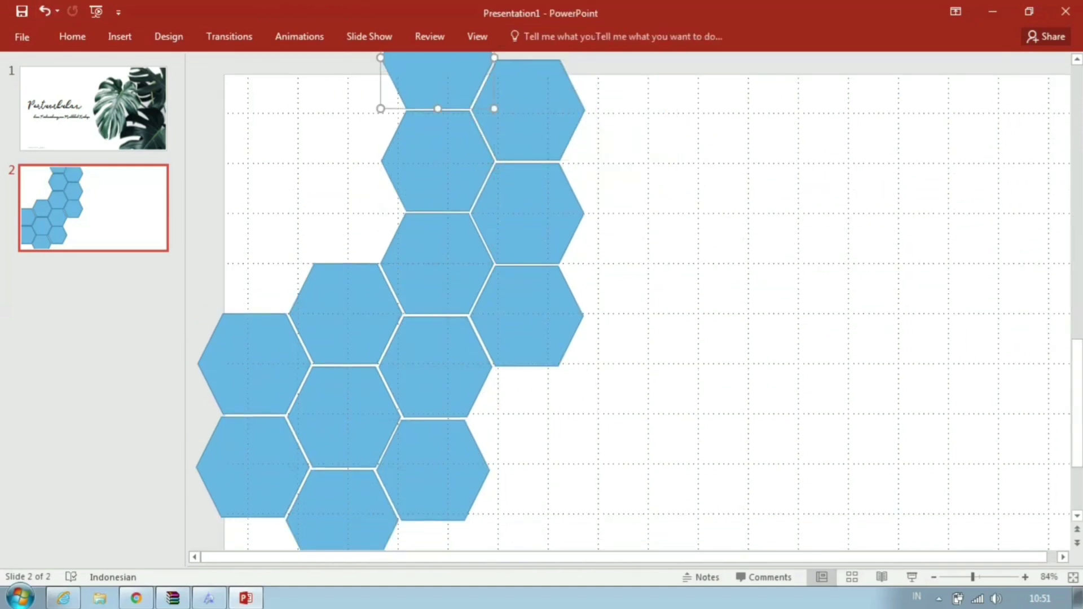
Snap another hexagon into the top of the honeycomb and place a copy at the bottom
{"action": "scroll", "coordinate": [620, 299], "scroll_direction": "up", "scroll_amount": 1}
{"action": "key", "text": "ctrl+v"}
{"action": "left_click_drag", "start_coordinate": [333, 264], "coordinate": [345, 248]}
{"action": "key", "text": "Escape"}
{"action": "left_click_drag", "start_coordinate": [448, 110], "coordinate": [436, 101]}
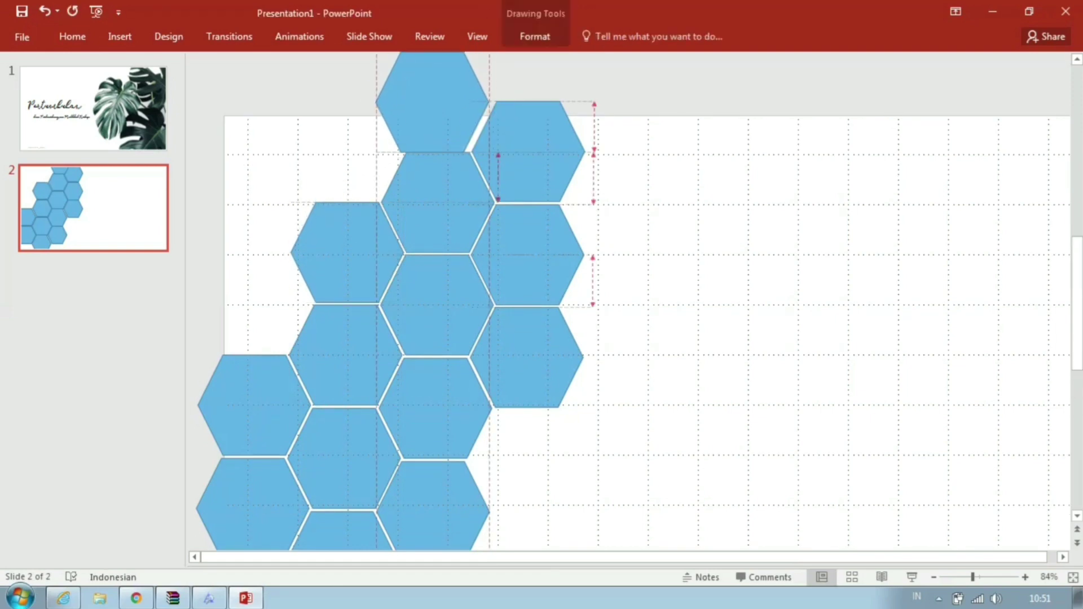
{"action": "key", "text": "Escape"}
{"action": "scroll", "coordinate": [632, 299], "scroll_direction": "down", "scroll_amount": 2}
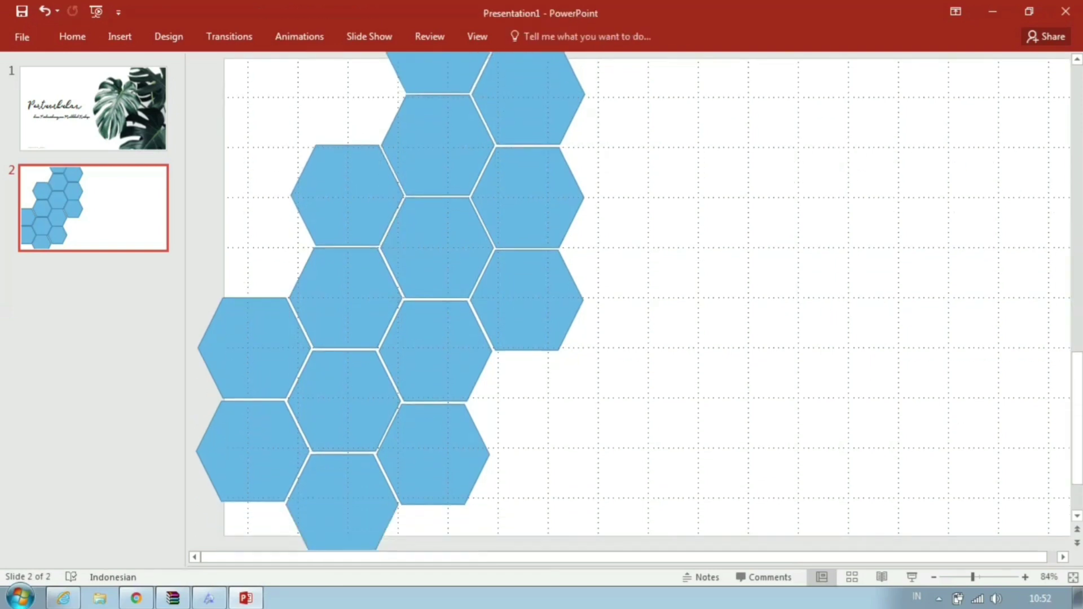
{"action": "key", "text": "ctrl+v"}
{"action": "mouse_move", "coordinate": [448, 144]}
{"action": "left_mouse_down"}
{"action": "mouse_move", "coordinate": [472, 365]}
{"action": "mouse_move", "coordinate": [432, 545]}
{"action": "left_mouse_up"}
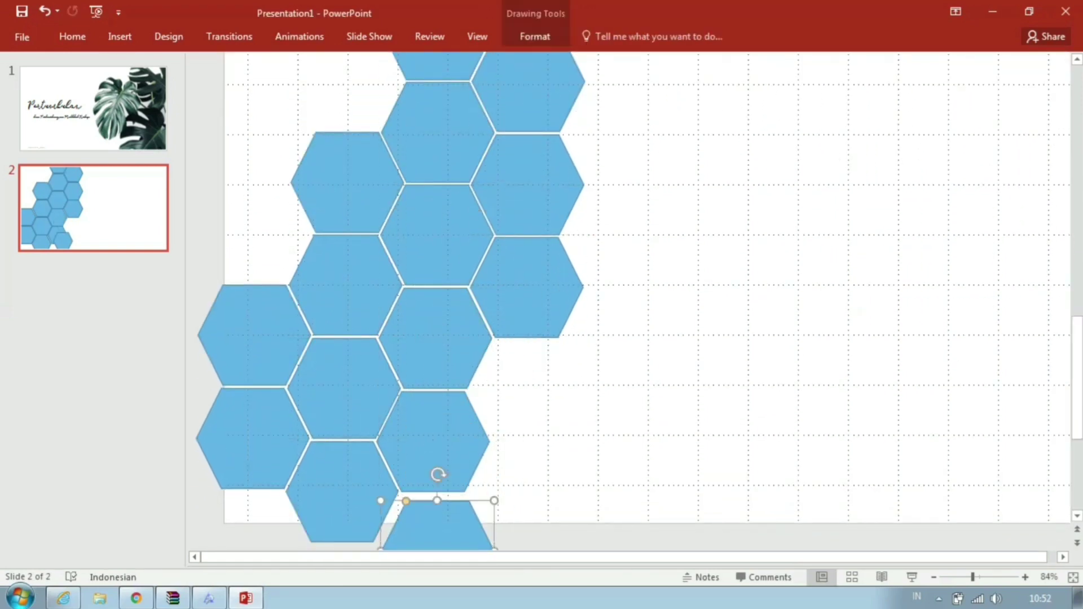
{"action": "key", "text": "Escape"}
Add hexagon copies extending the honeycomb to the lower left and the slide's far left edge
{"action": "left_click", "coordinate": [432, 522]}
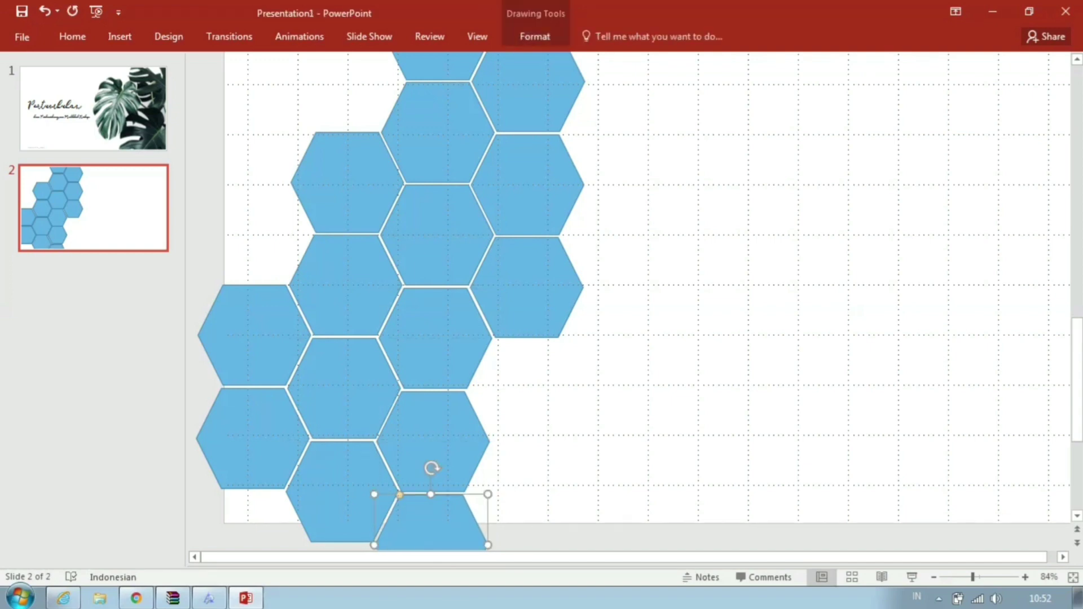
{"action": "scroll", "coordinate": [632, 298], "scroll_direction": "down", "scroll_amount": 3}
{"action": "key", "text": "ctrl+v"}
{"action": "left_click_drag", "start_coordinate": [433, 451], "coordinate": [251, 472]}
{"action": "key", "text": "ctrl+a"}
{"action": "left_click", "coordinate": [535, 36]}
{"action": "key", "text": "ctrl+F1"}
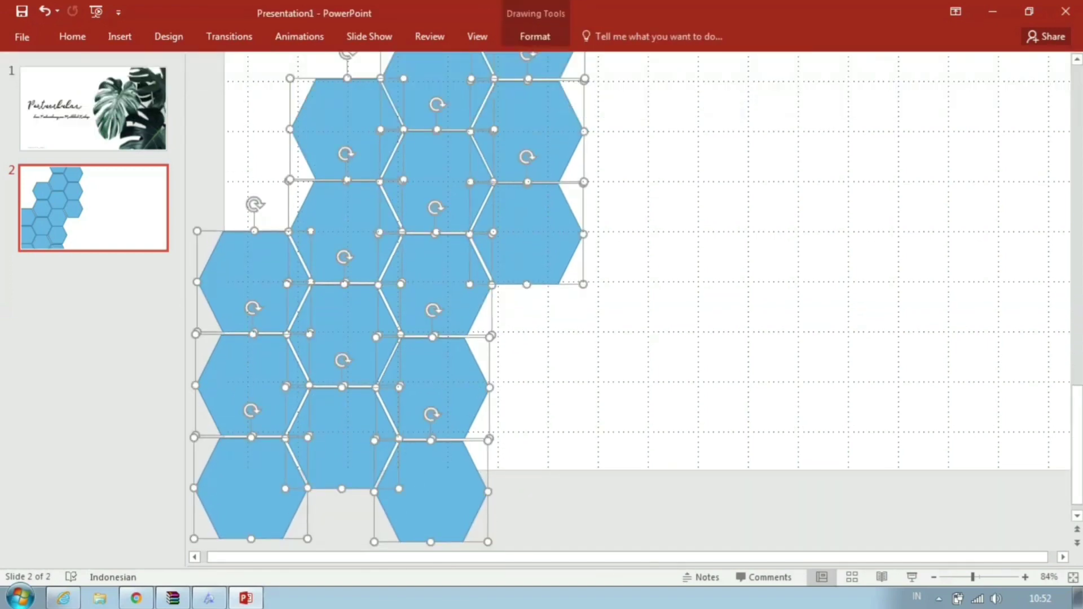
{"action": "key", "text": "Escape"}
{"action": "key", "text": "ctrl+v"}
{"action": "mouse_move", "coordinate": [277, 389]}
{"action": "left_mouse_down"}
{"action": "mouse_move", "coordinate": [186, 440]}
{"action": "mouse_move", "coordinate": [254, 335]}
{"action": "left_mouse_up"}
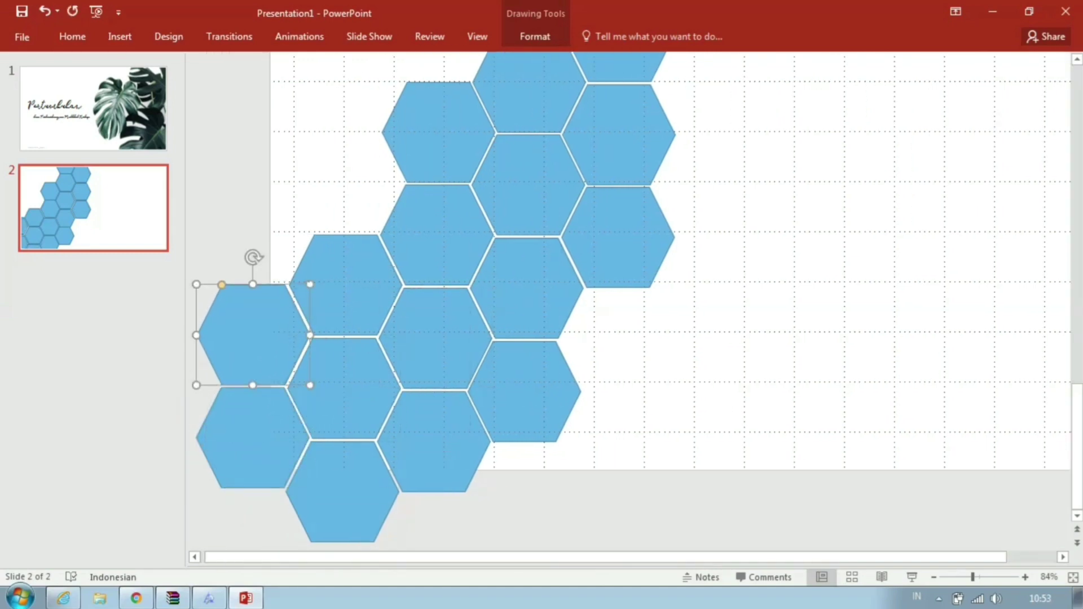
{"action": "key", "text": "Escape"}
Fill the empty upper-left and left slots with copies and delete the extra left hexagon
{"action": "scroll", "coordinate": [620, 299], "scroll_direction": "up", "scroll_amount": 3}
{"action": "key", "text": "ctrl+v"}
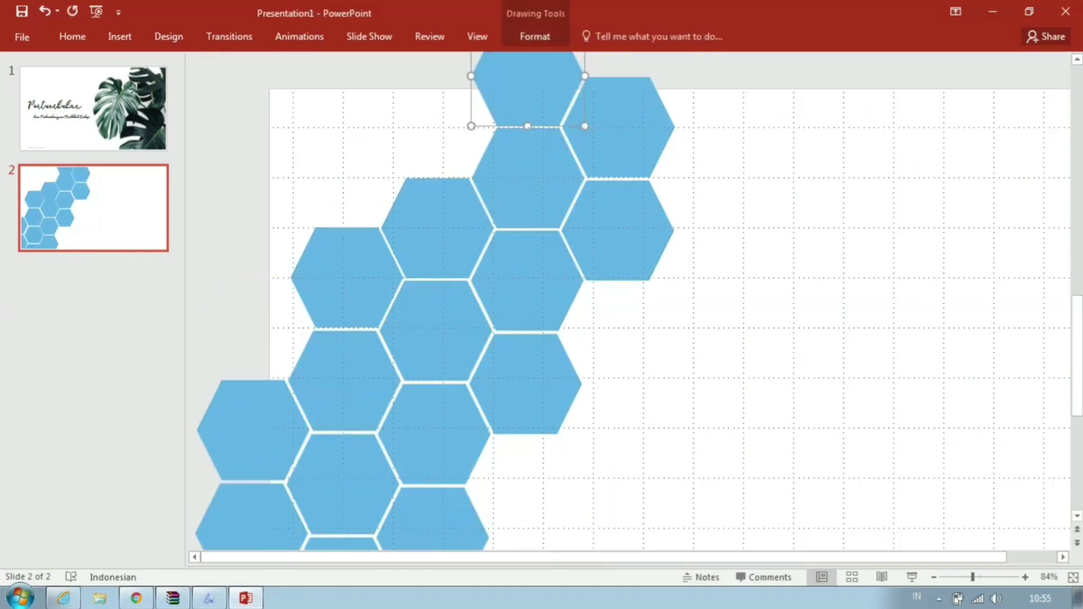
{"action": "left_click_drag", "start_coordinate": [524, 85], "coordinate": [436, 159]}
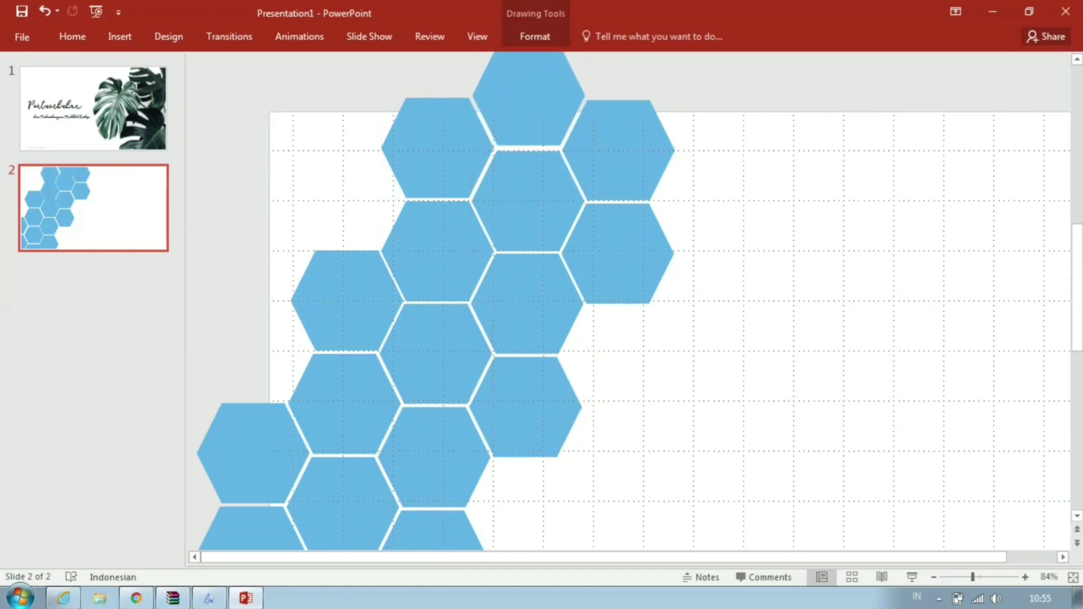
{"action": "left_click", "coordinate": [528, 102]}
{"action": "left_click", "coordinate": [439, 148]}
{"action": "key", "text": "Escape"}
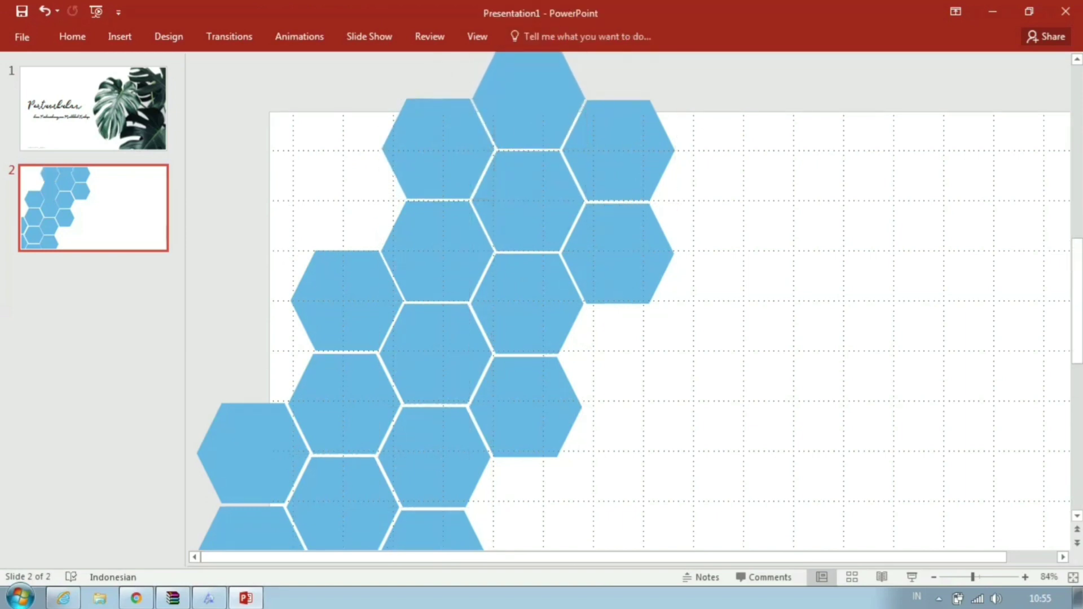
{"action": "key", "text": "ctrl+v"}
{"action": "left_click_drag", "start_coordinate": [347, 366], "coordinate": [313, 403]}
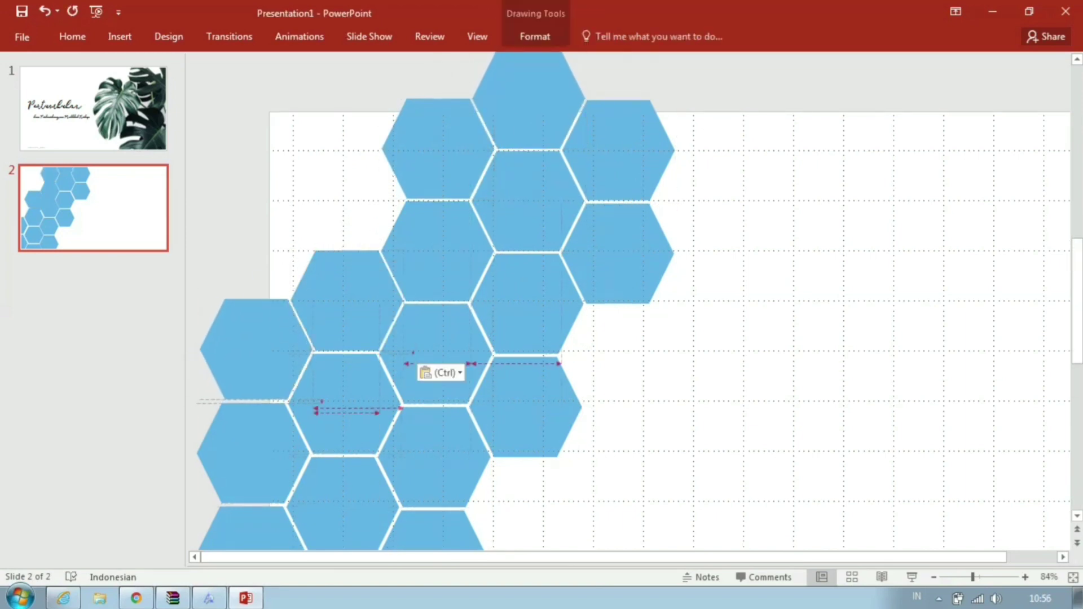
{"action": "key", "text": "Delete"}
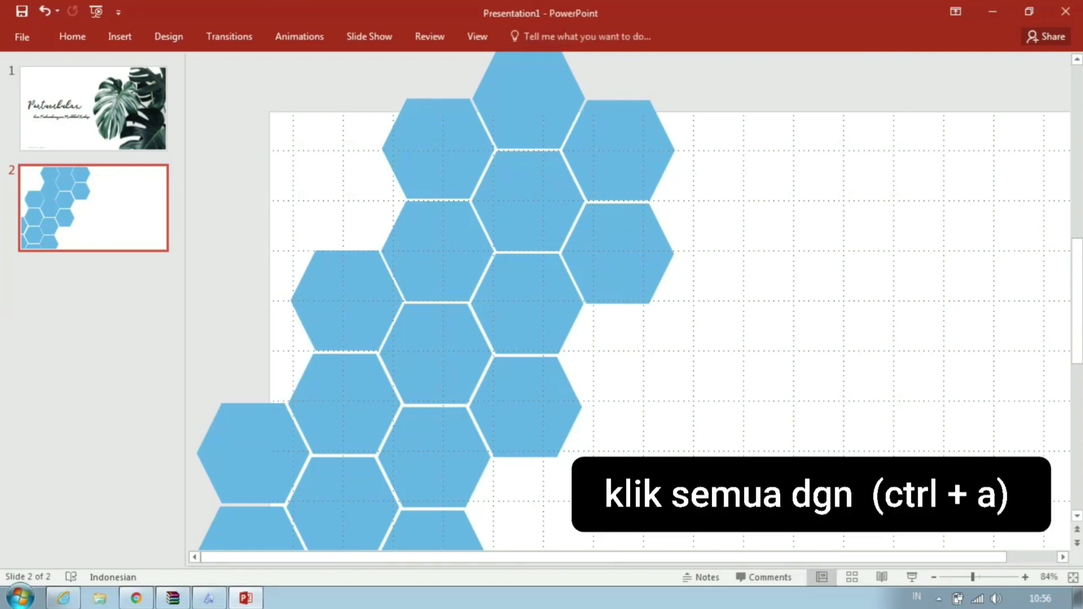
Select all the hexagons and union them into one shape
{"action": "key", "text": "ctrl+a"}
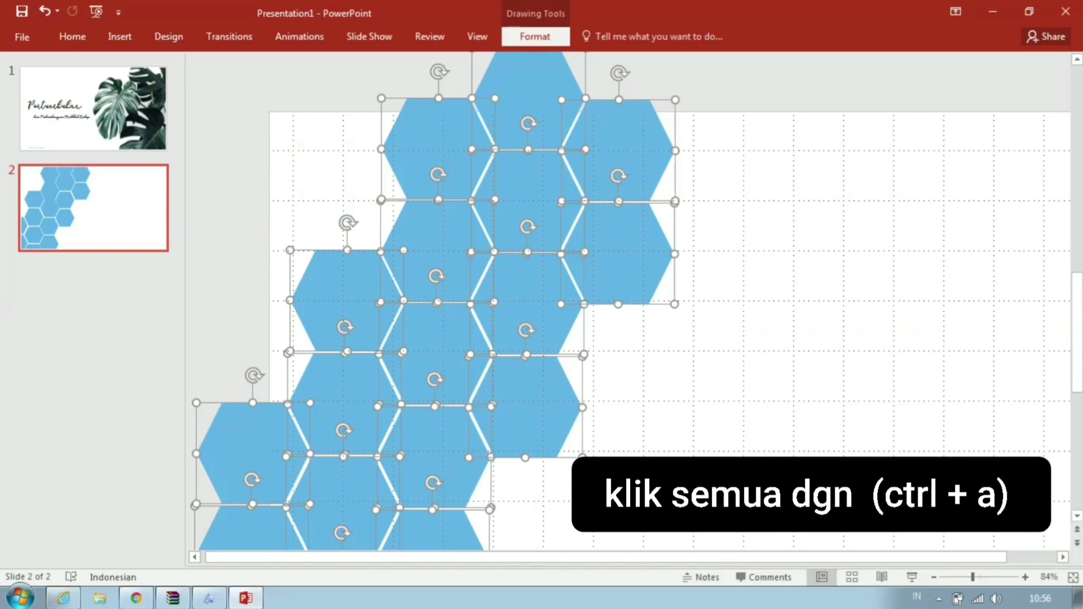
{"action": "left_click", "coordinate": [535, 36]}
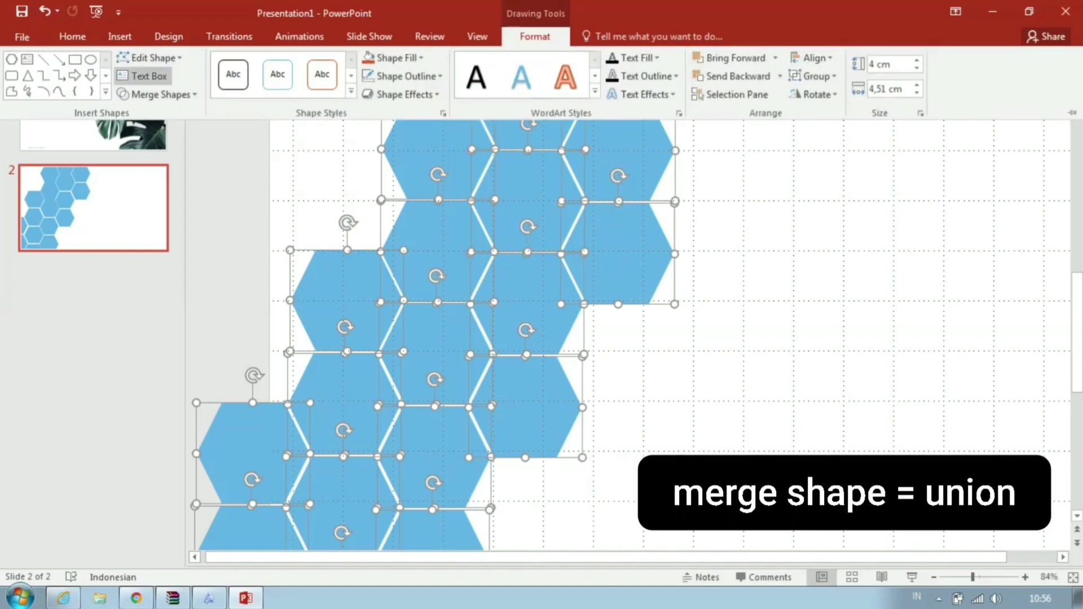
{"action": "left_click", "coordinate": [158, 94]}
{"action": "left_click", "coordinate": [151, 113]}
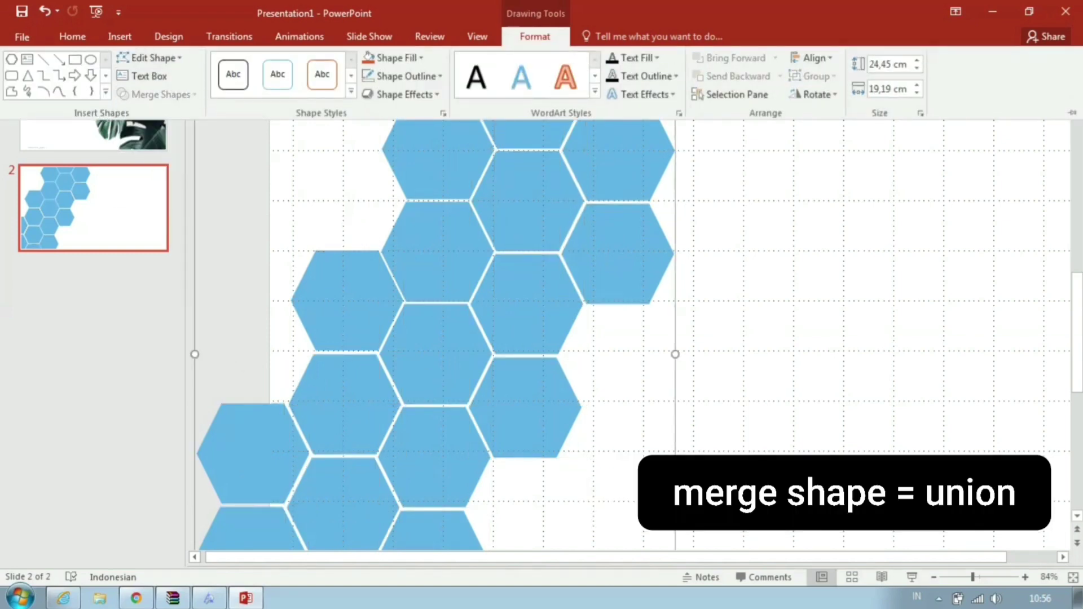
Fill the merged shape with the monstera plant photo from the computer
{"action": "left_click", "coordinate": [394, 57]}
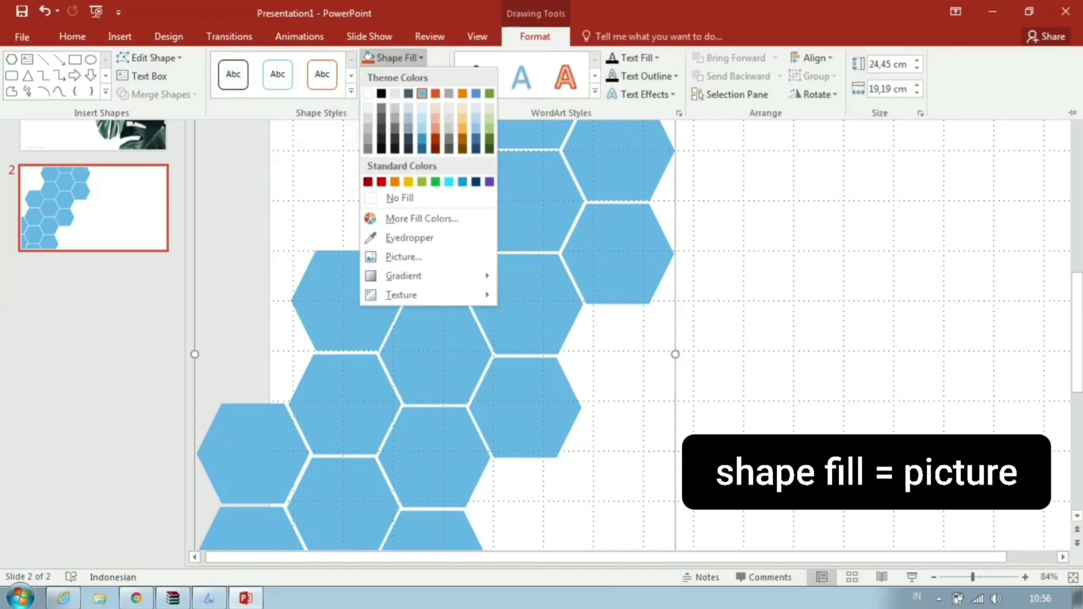
{"action": "left_click", "coordinate": [403, 256]}
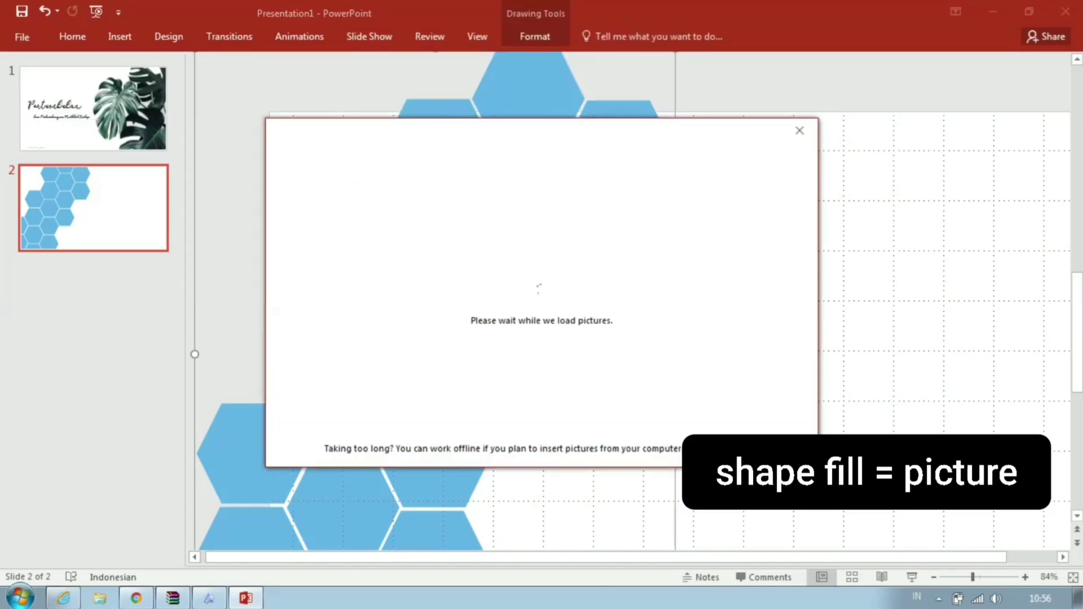
{"action": "left_click", "coordinate": [609, 211]}
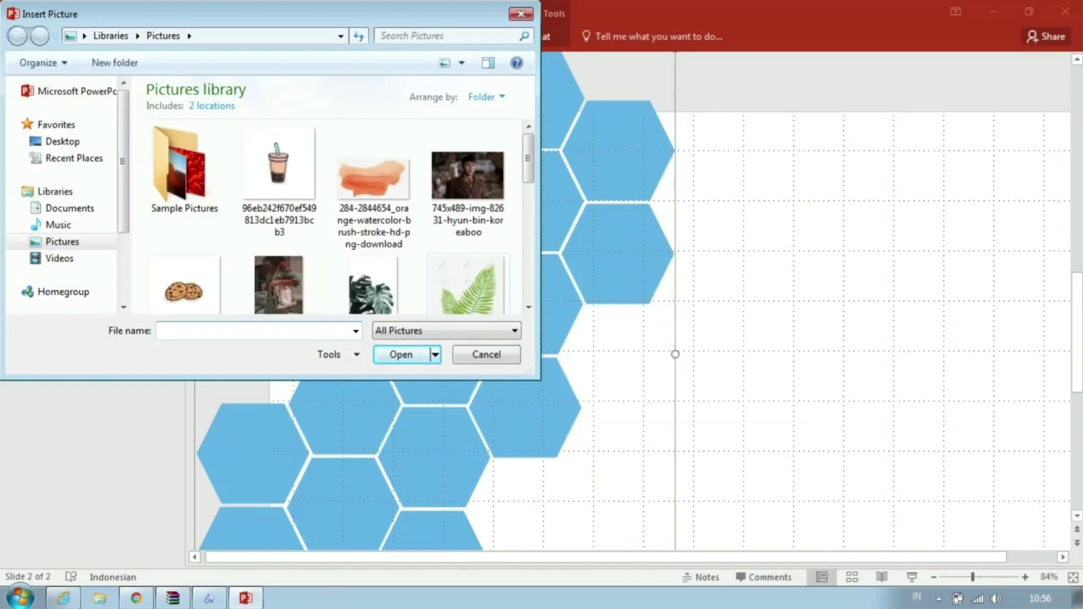
{"action": "scroll", "coordinate": [332, 220], "scroll_direction": "down", "scroll_amount": 3}
{"action": "double_click", "coordinate": [468, 182]}
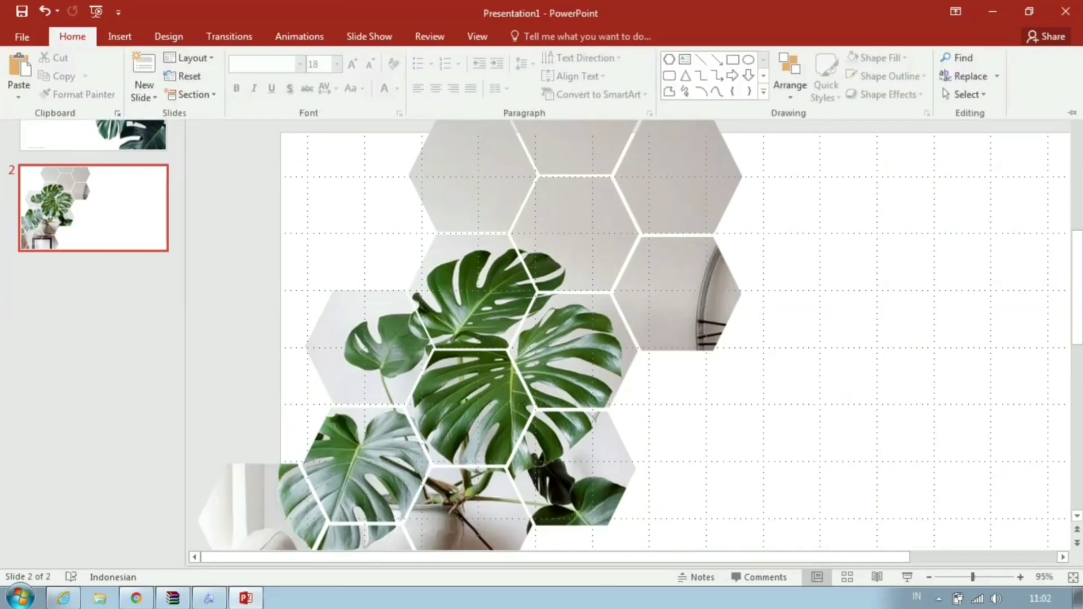
Draw a pale mint-green hexagon at the honeycomb's left and duplicate it directly below
{"action": "left_click_drag", "start_coordinate": [436, 120], "coordinate": [534, 235]}
{"action": "key", "text": "ctrl+z"}
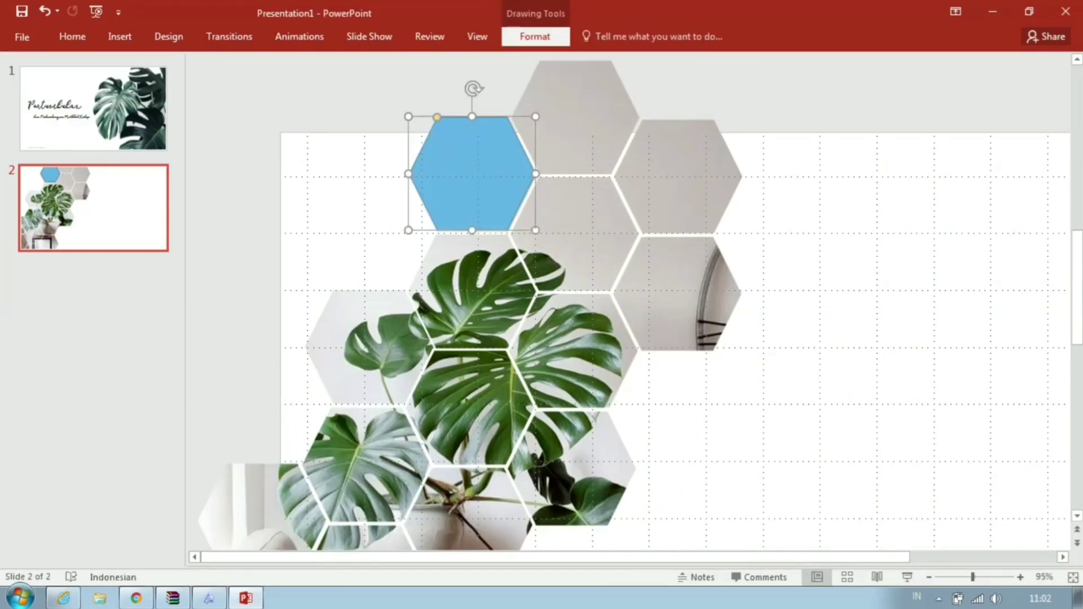
{"action": "left_click_drag", "start_coordinate": [471, 174], "coordinate": [268, 288]}
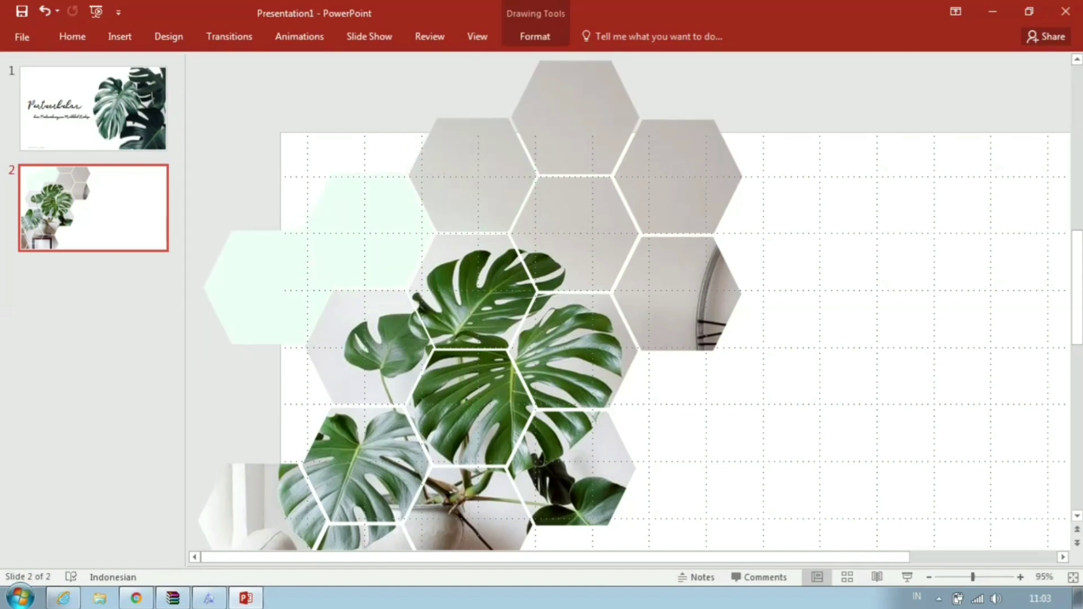
{"action": "key", "text": "ctrl+z"}
{"action": "left_click", "coordinate": [264, 291]}
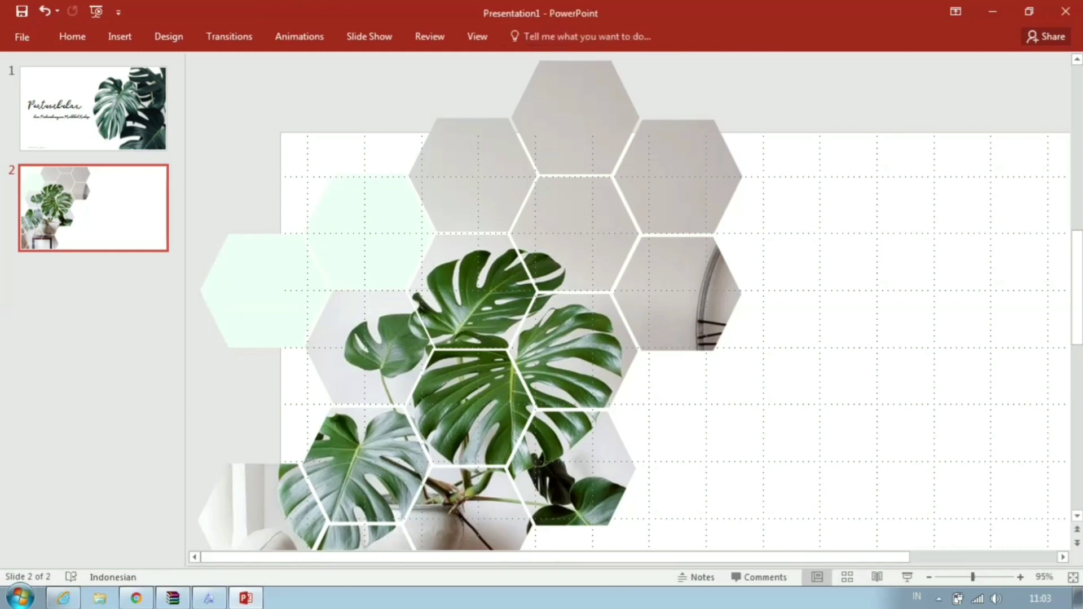
{"action": "key", "text": "ctrl+v"}
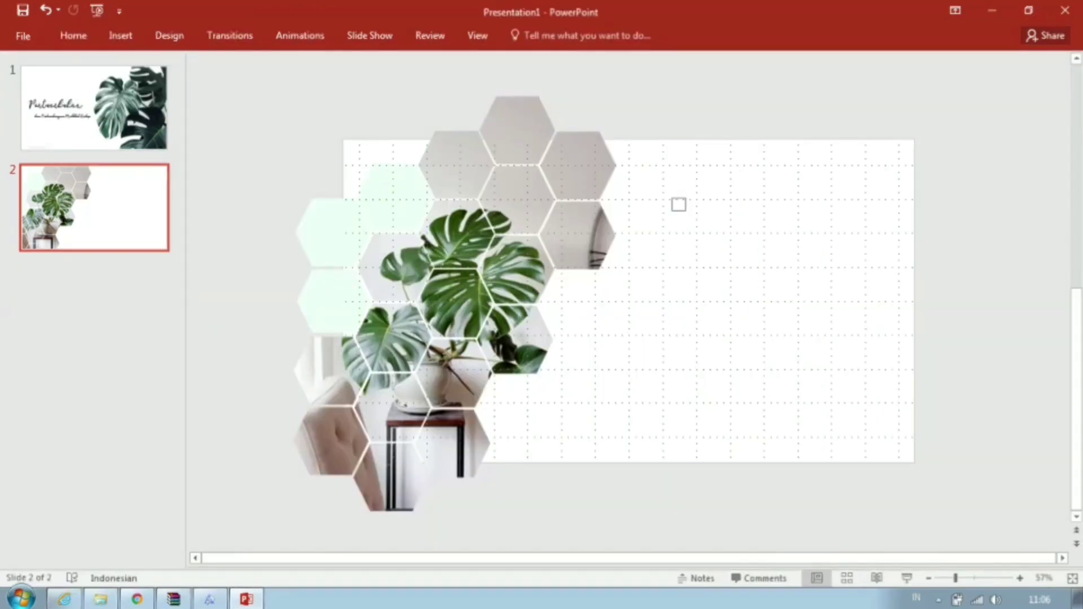
Add 'Pertumbuhan' in Paduka Script 60 pt at upper right, then another text box below
{"action": "left_click", "coordinate": [675, 201]}
{"action": "type", "text": "Pertumbuhan"}
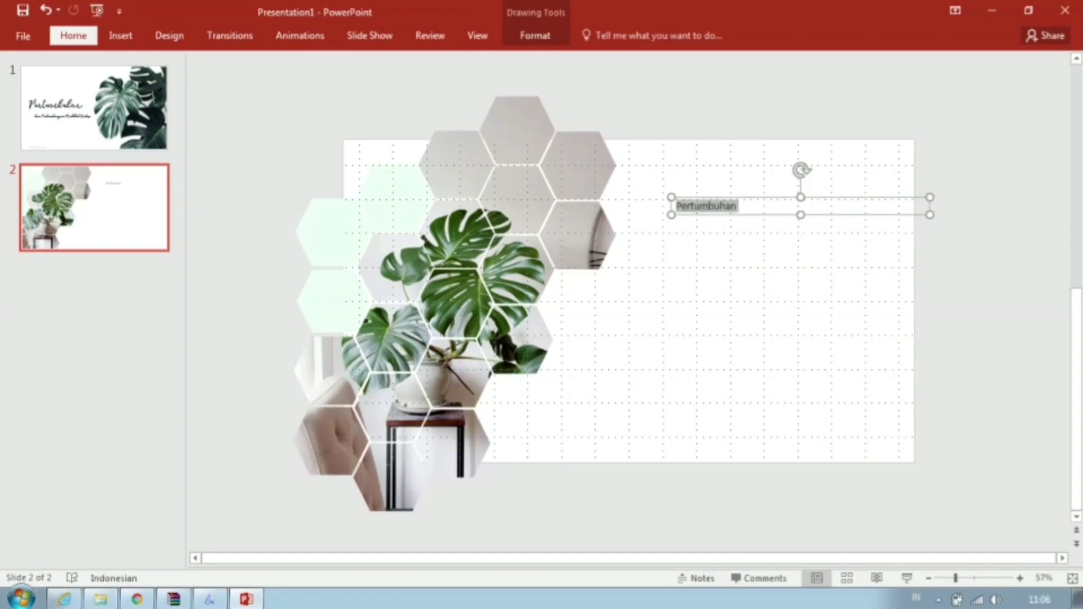
{"action": "left_click", "coordinate": [74, 35]}
{"action": "key", "text": "Return"}
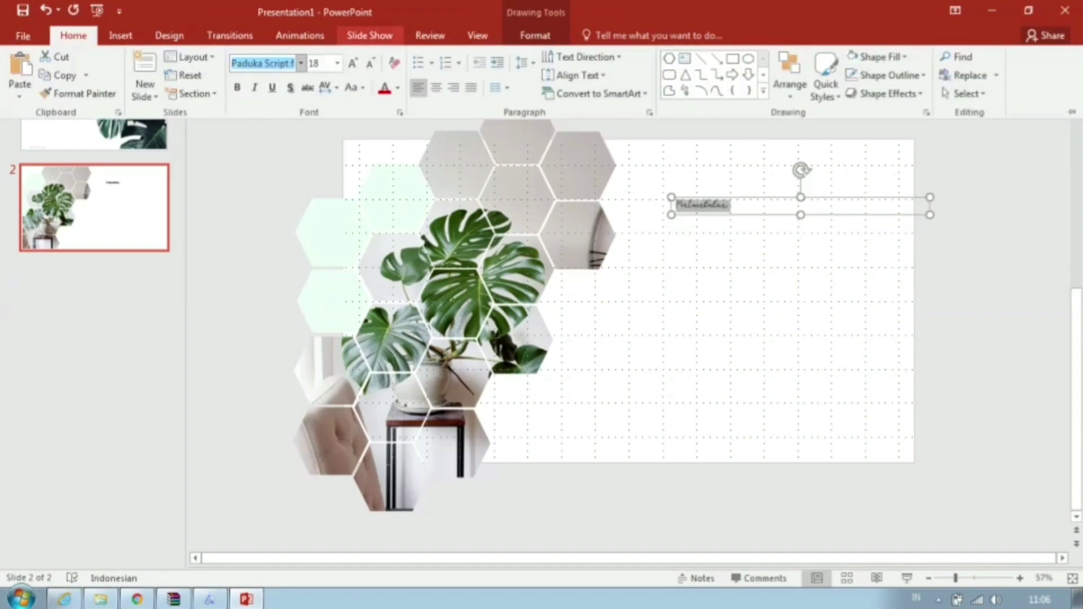
{"action": "type", "text": "60"}
{"action": "key", "text": "Return"}
{"action": "left_click_drag", "start_coordinate": [733, 197], "coordinate": [718, 170]}
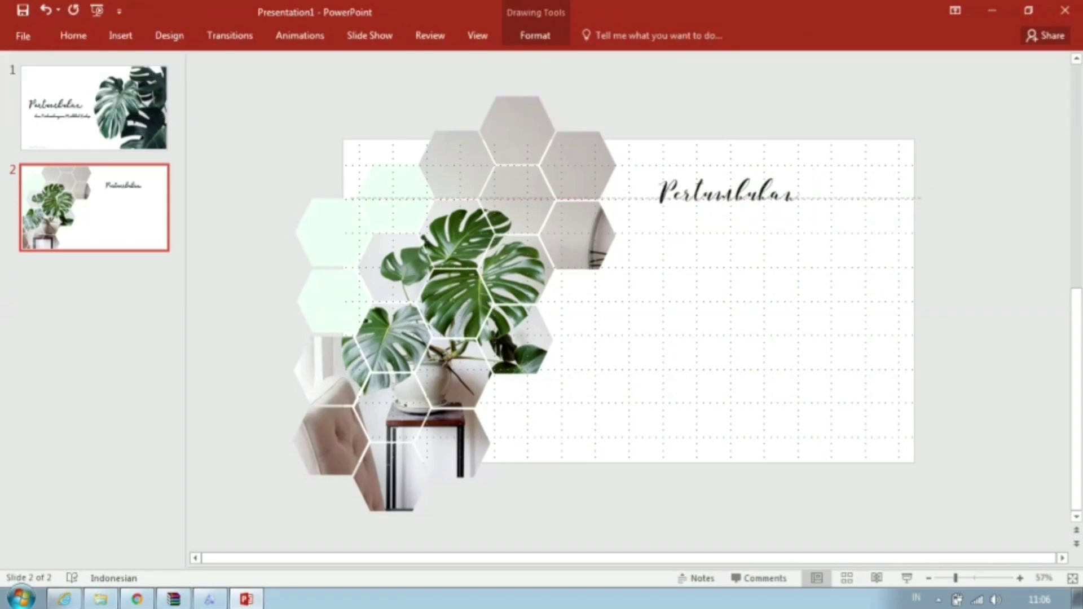
{"action": "left_click", "coordinate": [73, 34]}
{"action": "left_click", "coordinate": [678, 65]}
Add a body text box under Pertumbuhan with the growth definition ending 'pertambahan ukuran, volume'
{"action": "left_click_drag", "start_coordinate": [659, 231], "coordinate": [854, 248]}
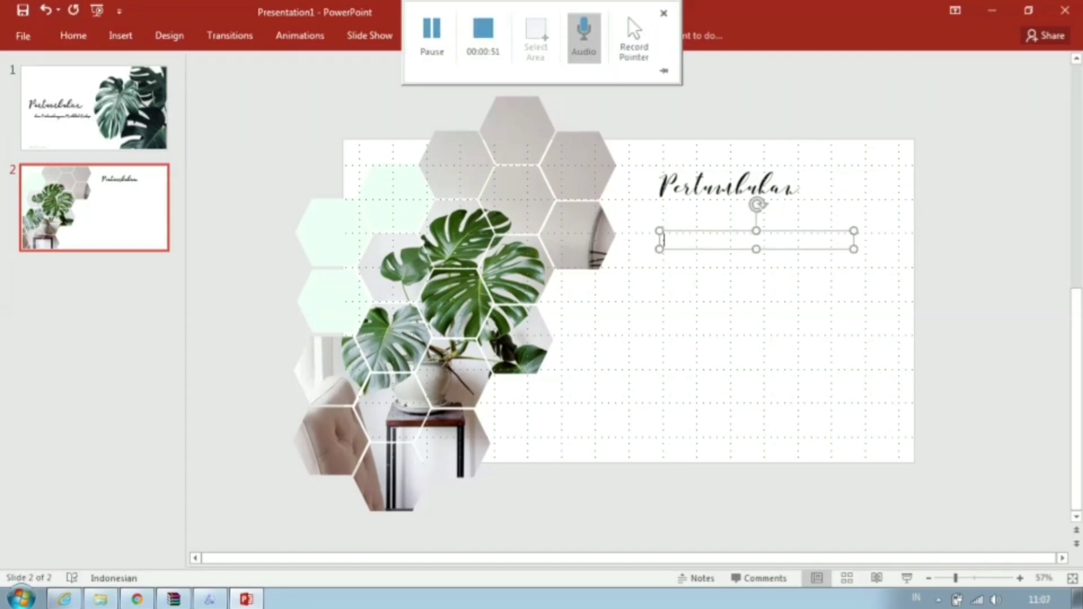
{"action": "type", "text": "merupak"}
{"action": "type", "text": " biologis"}
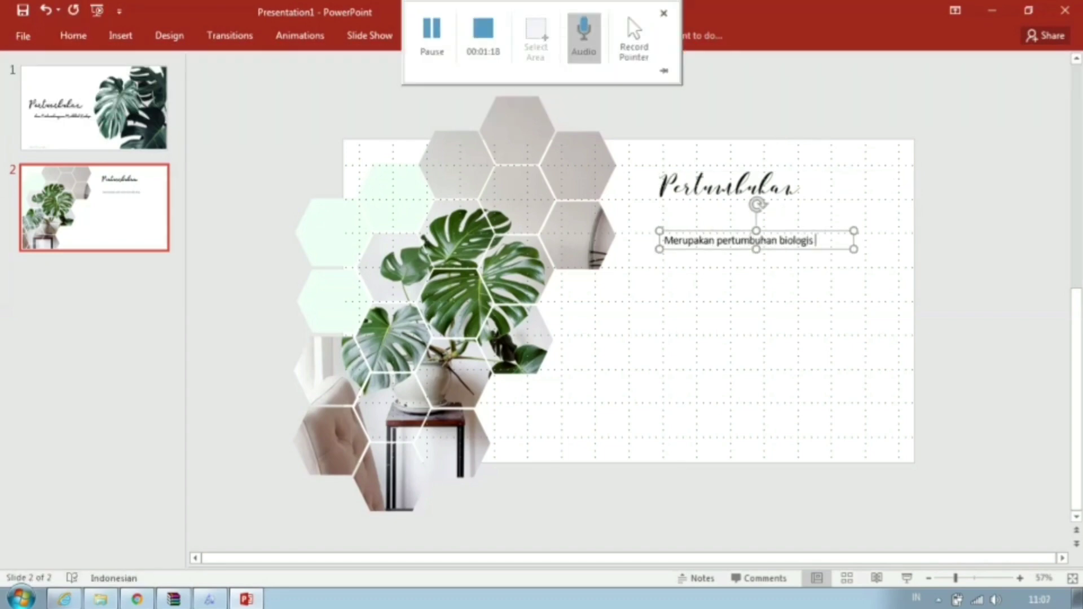
{"action": "key", "text": "BackSpace"}
{"action": "key", "text": "BackSpace"}
{"action": "key", "text": "BackSpace"}
{"action": "key", "text": "BackSpace"}
{"action": "key", "text": "BackSpace"}
{"action": "key", "text": "BackSpace"}
{"action": "type", "text": "erubahan biologis pasa m"}
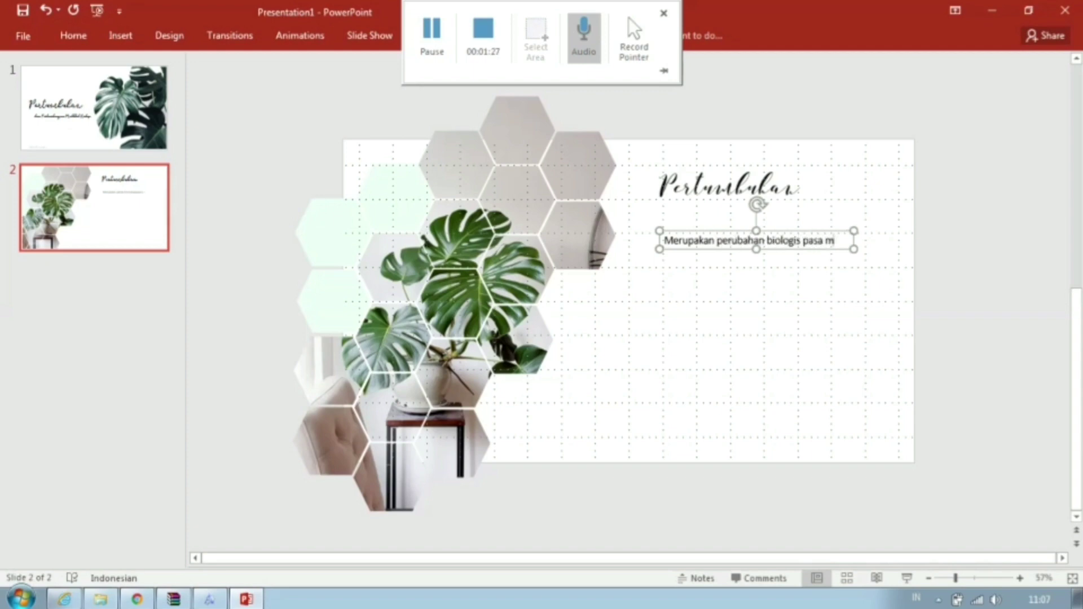
{"action": "key", "text": "BackSpace"}
{"action": "key", "text": "BackSpace"}
{"action": "key", "text": "BackSpace"}
{"action": "key", "text": "BackSpace"}
{"action": "type", "text": "da makhluk hidup "}
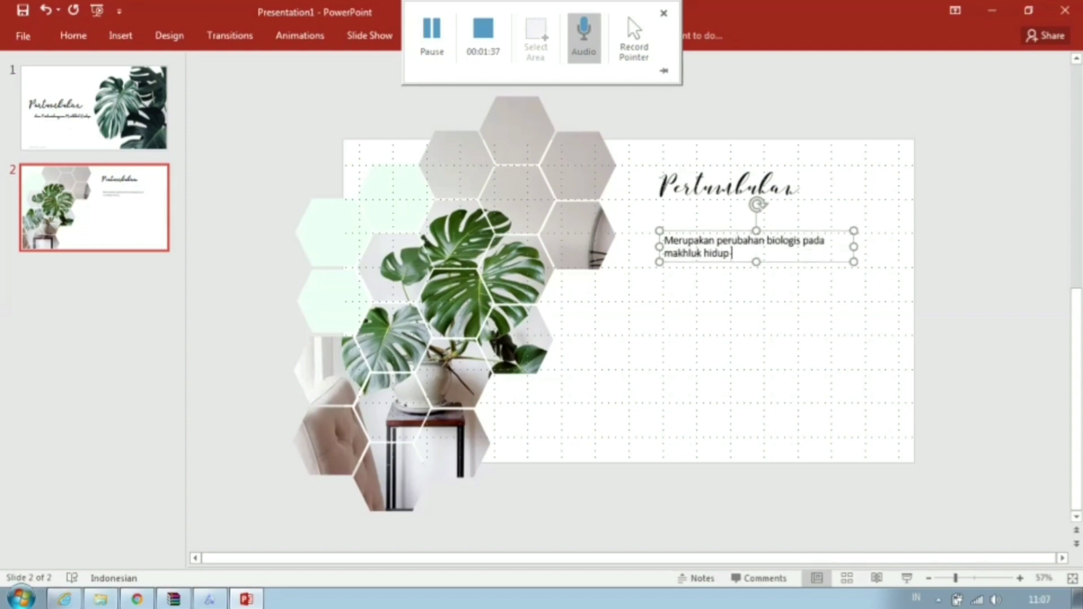
{"action": "type", "text": "berupa pertambahan uk"}
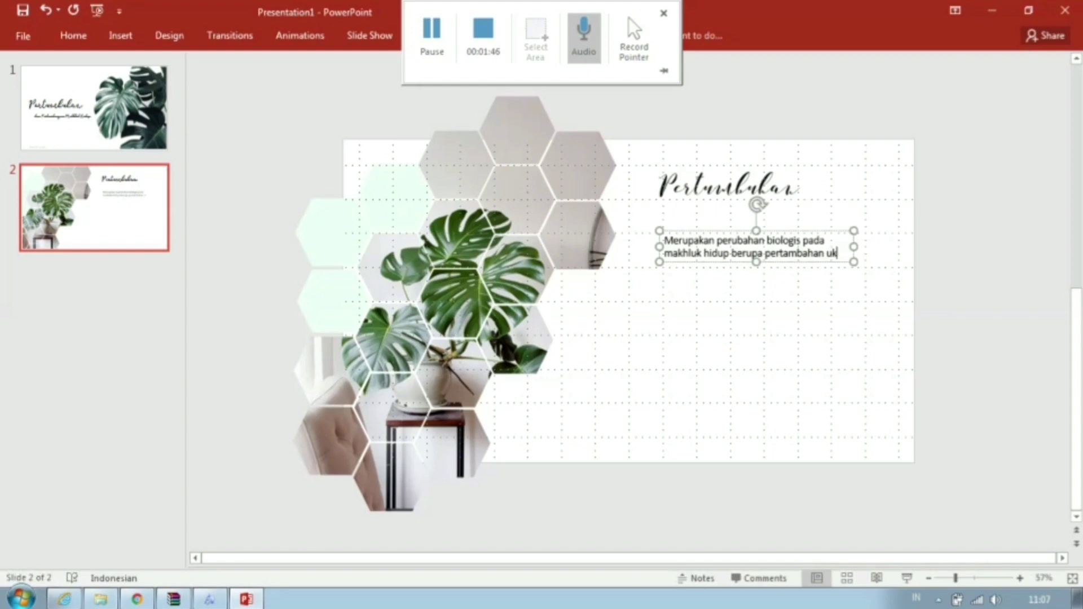
{"action": "type", "text": "uran volume"}
{"action": "key", "text": "Left"}
{"action": "key", "text": "Left"}
{"action": "key", "text": "Left"}
{"action": "type", "text": ","}
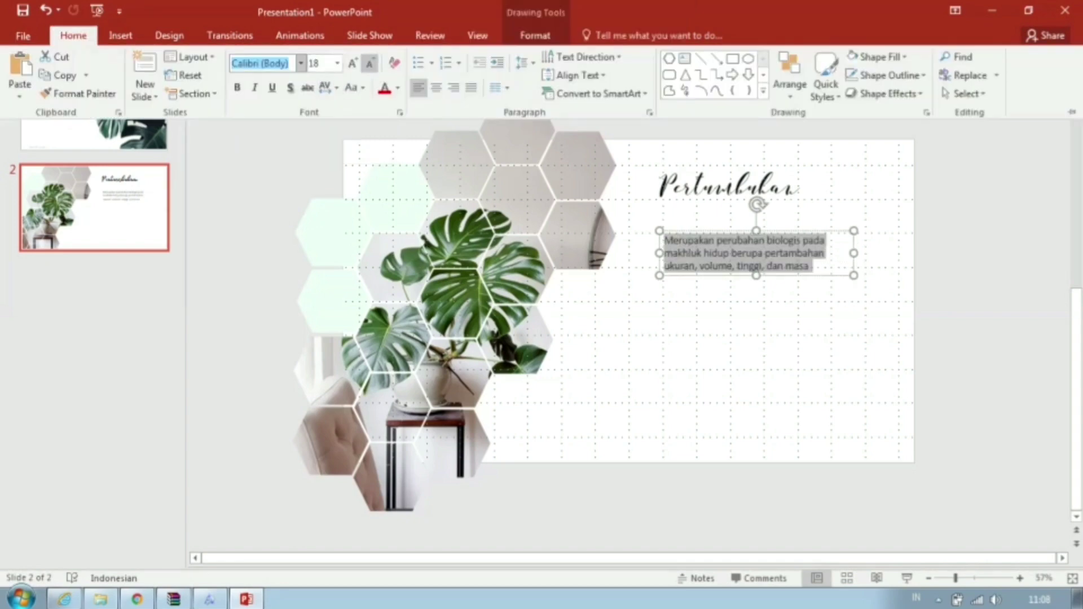
Make the definition 12 pt with 2 pt expanded spacing and widen the box to two lines
{"action": "left_click", "coordinate": [370, 62]}
{"action": "left_click", "coordinate": [370, 62]}
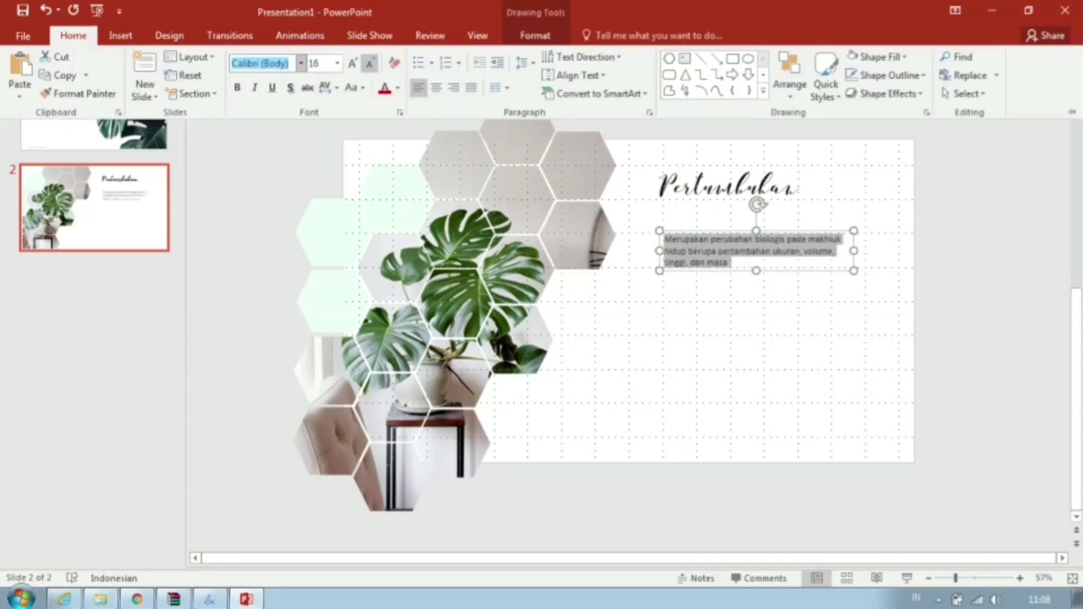
{"action": "left_click", "coordinate": [370, 63]}
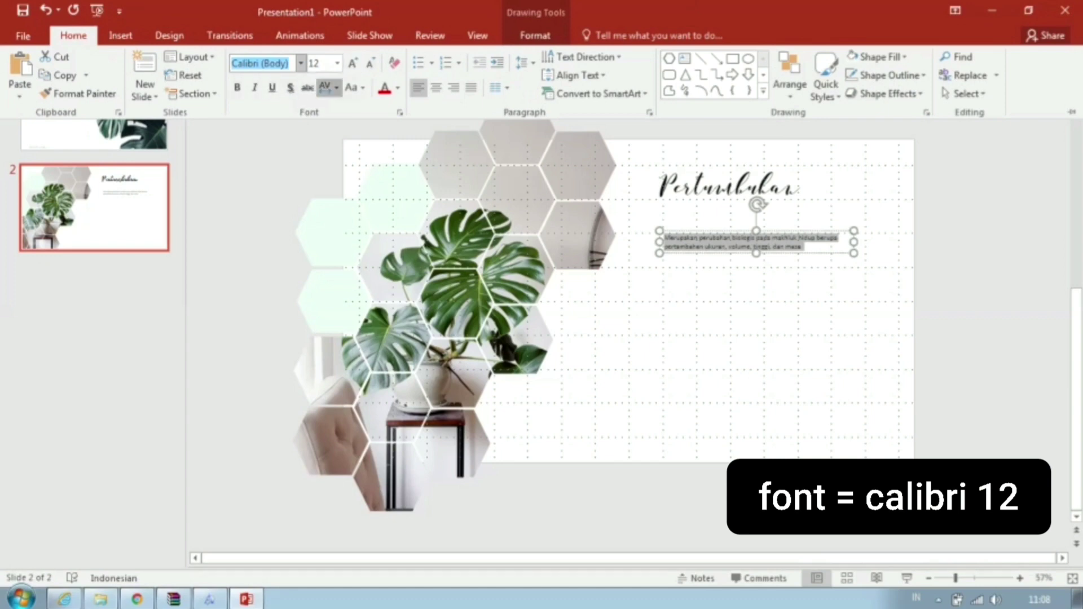
{"action": "left_click", "coordinate": [329, 87]}
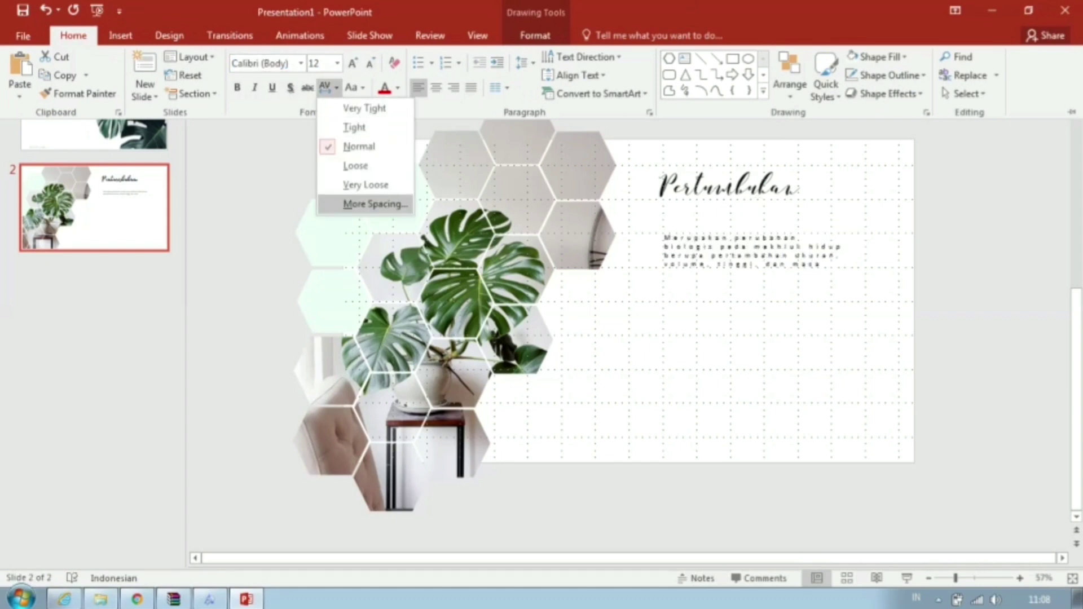
{"action": "left_click", "coordinate": [373, 203]}
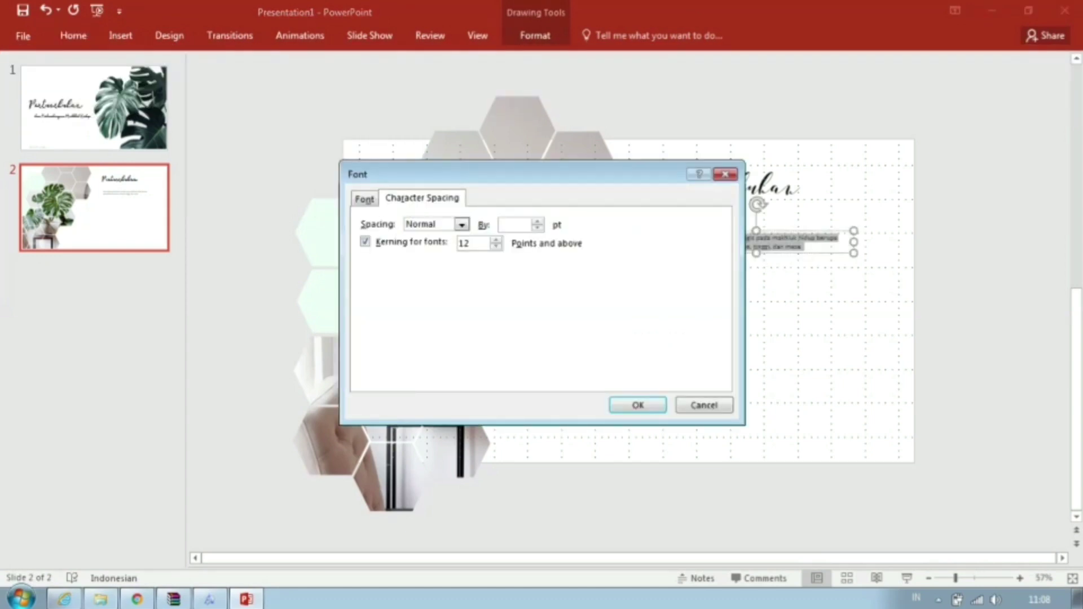
{"action": "type", "text": "2"}
{"action": "key", "text": "Return"}
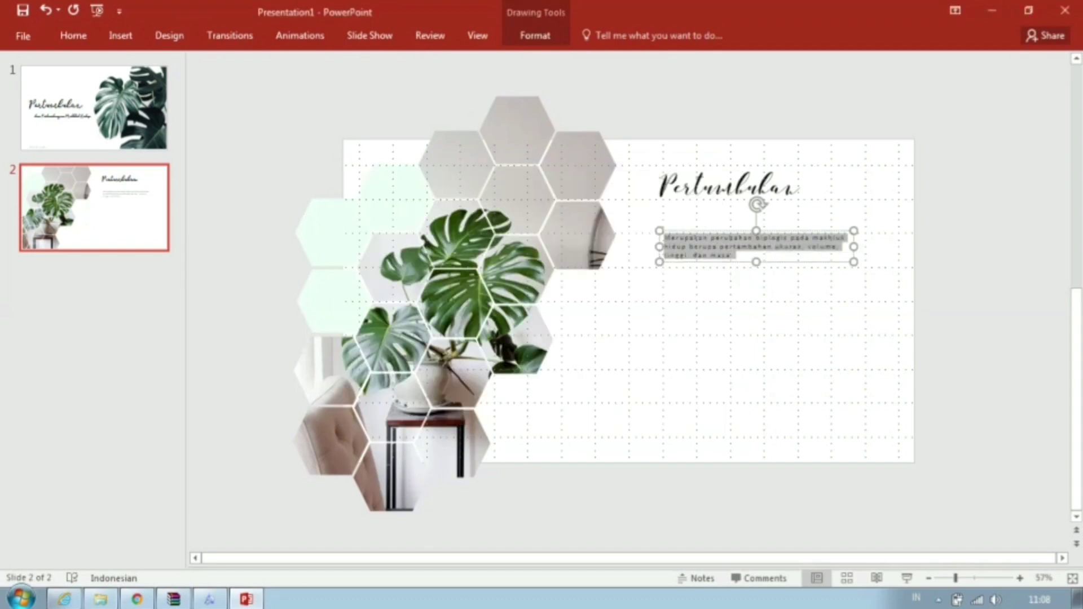
{"action": "left_click", "coordinate": [665, 246]}
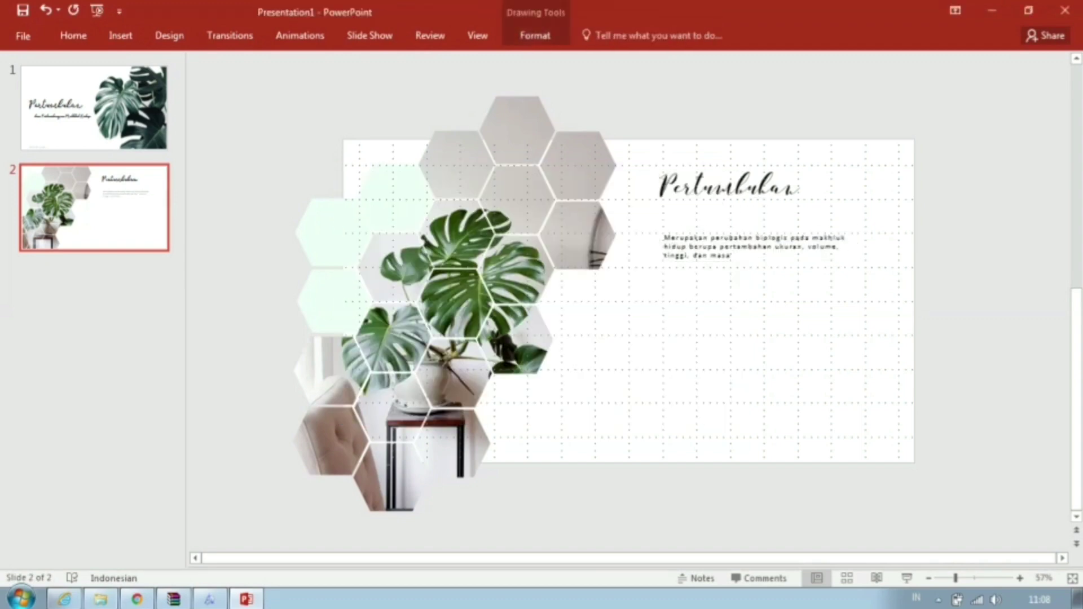
{"action": "left_click_drag", "start_coordinate": [854, 246], "coordinate": [914, 246]}
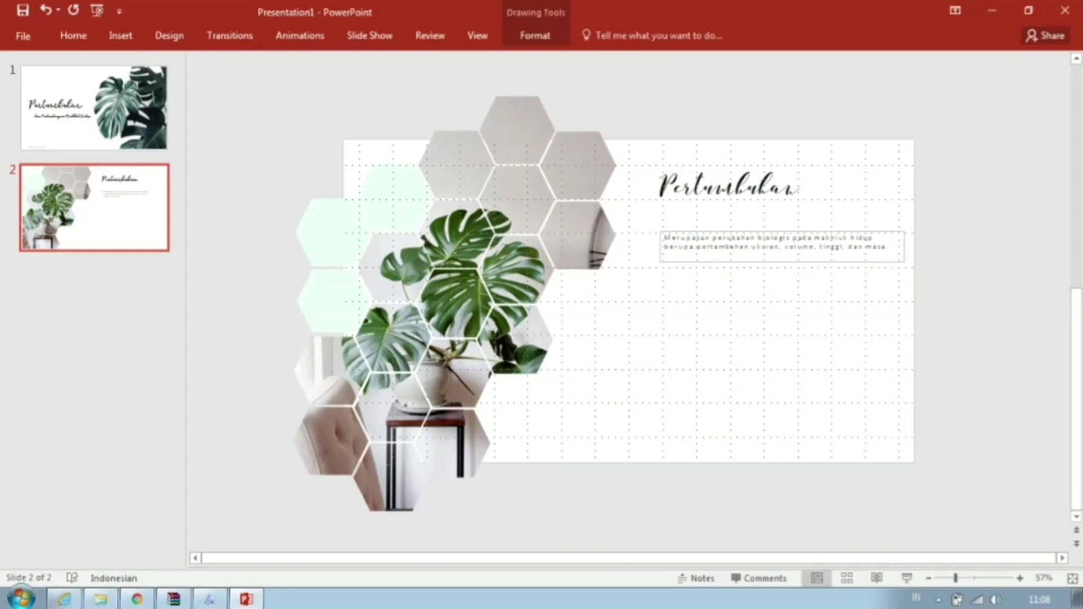
{"action": "key", "text": "ctrl+y"}
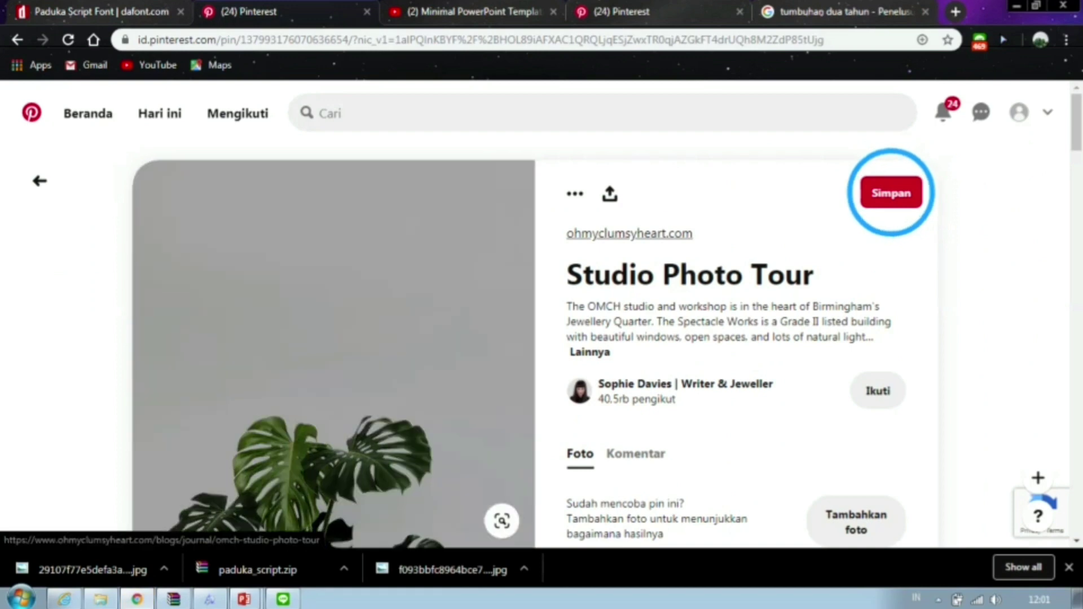
Copy the Pinterest monstera image from Chrome and bring up paste options on blank slide 3
{"action": "scroll", "coordinate": [396, 314], "scroll_direction": "down", "scroll_amount": 5}
{"action": "right_click", "coordinate": [396, 314]}
{"action": "left_click", "coordinate": [447, 500]}
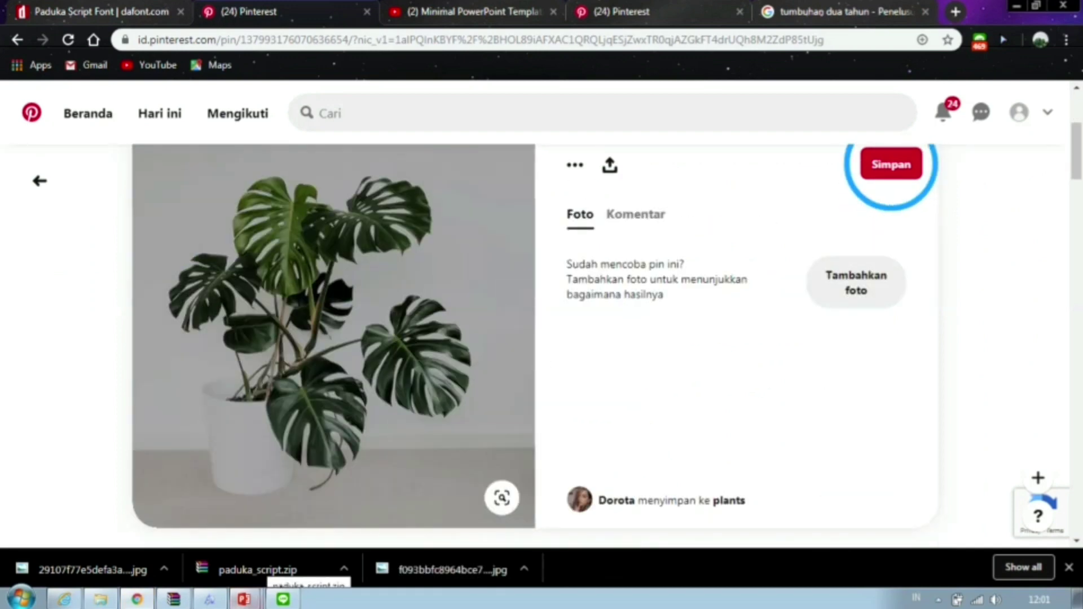
{"action": "left_click", "coordinate": [254, 565]}
{"action": "right_click", "coordinate": [581, 329]}
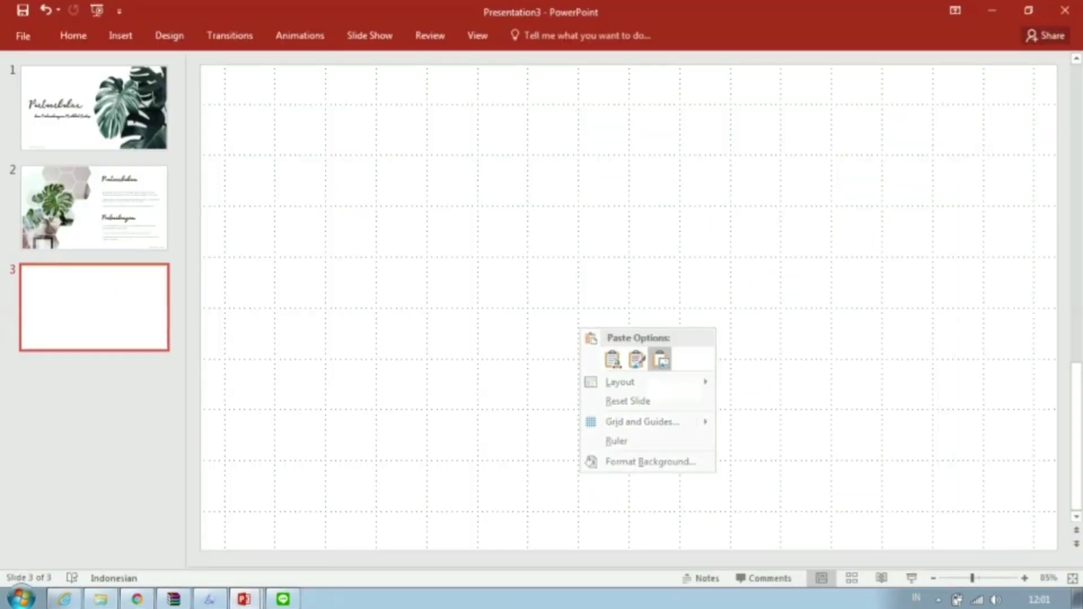
Paste the monstera photo onto slide 3 using the destination theme and place it along the right half
{"action": "left_click", "coordinate": [660, 359]}
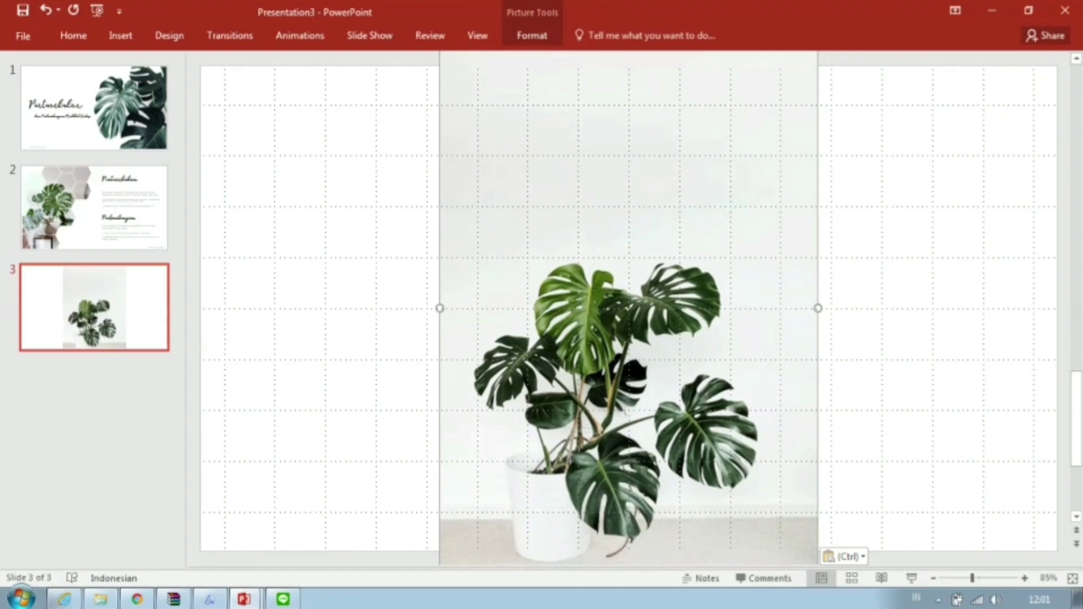
{"action": "left_click_drag", "start_coordinate": [628, 308], "coordinate": [868, 288]}
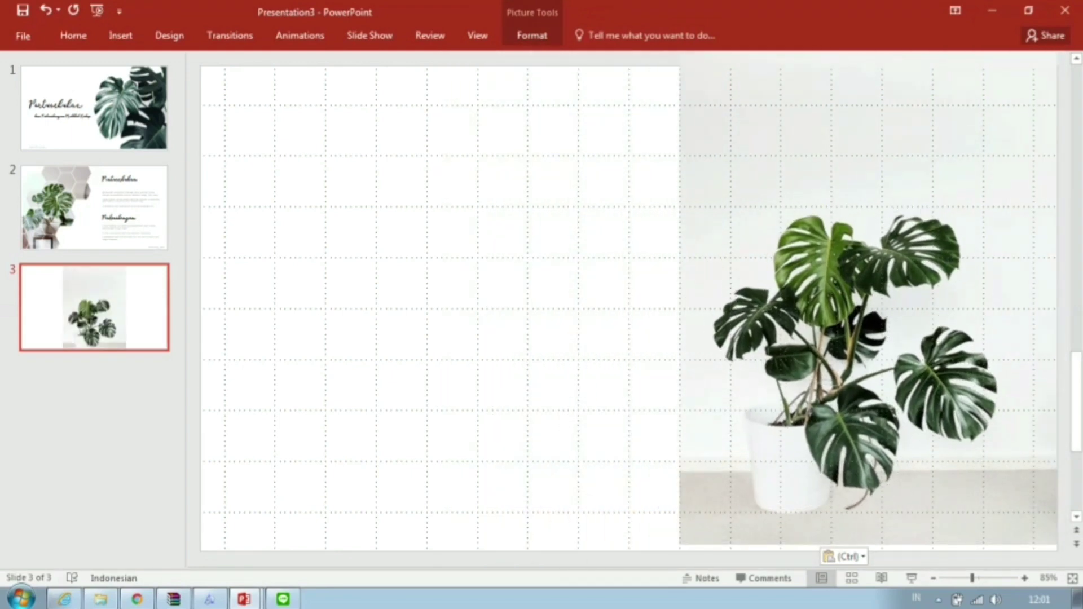
{"action": "left_click", "coordinate": [120, 35]}
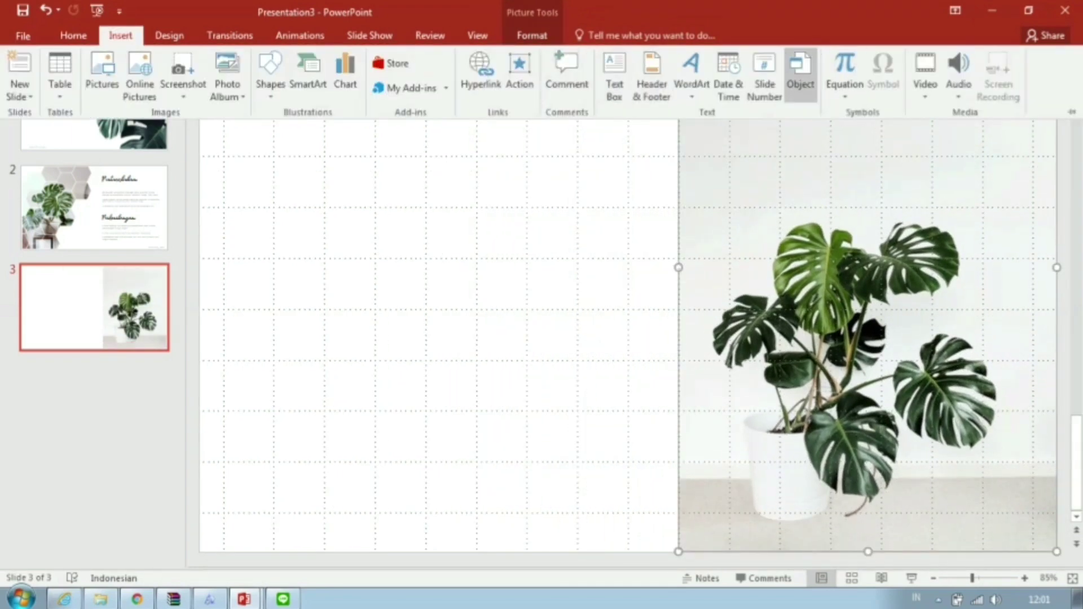
{"action": "left_click", "coordinate": [269, 73]}
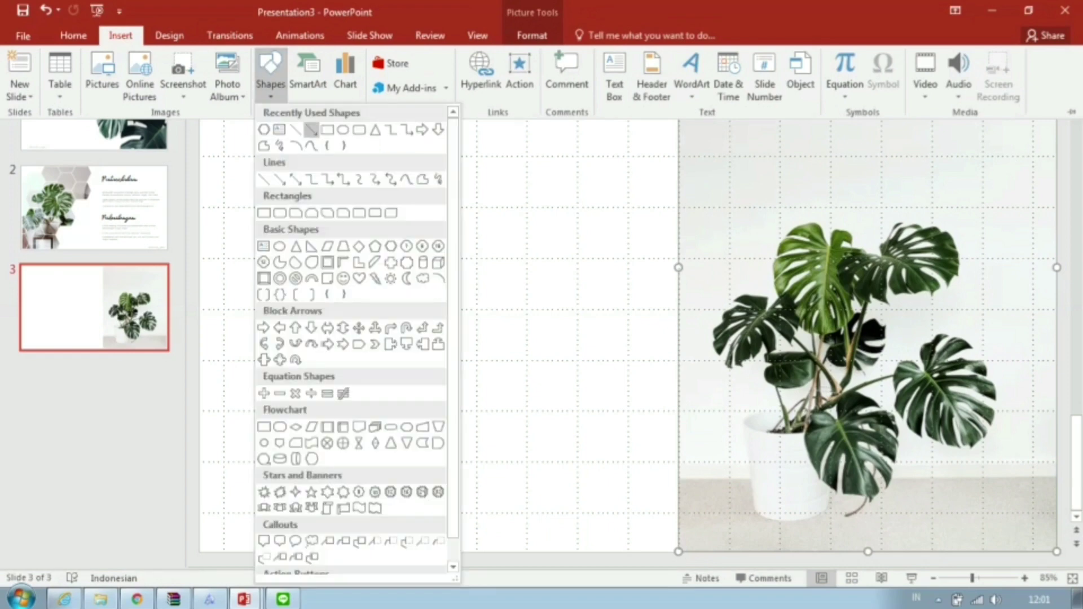
{"action": "left_click", "coordinate": [328, 146]}
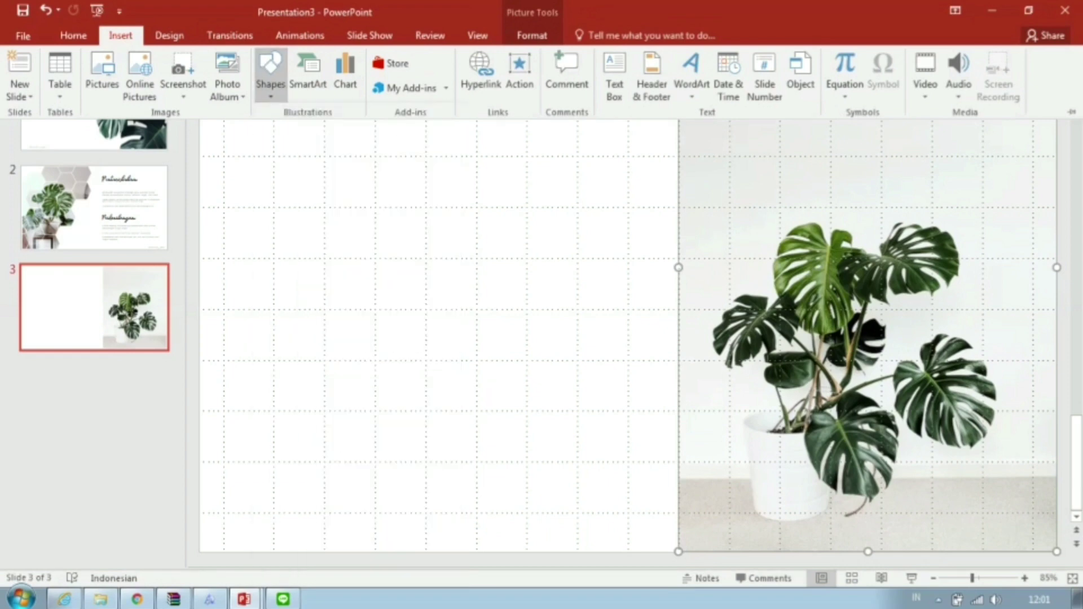
Draw a rectangle across the photo's top right with white fill and no outline
{"action": "left_click_drag", "start_coordinate": [839, 102], "coordinate": [1072, 137]}
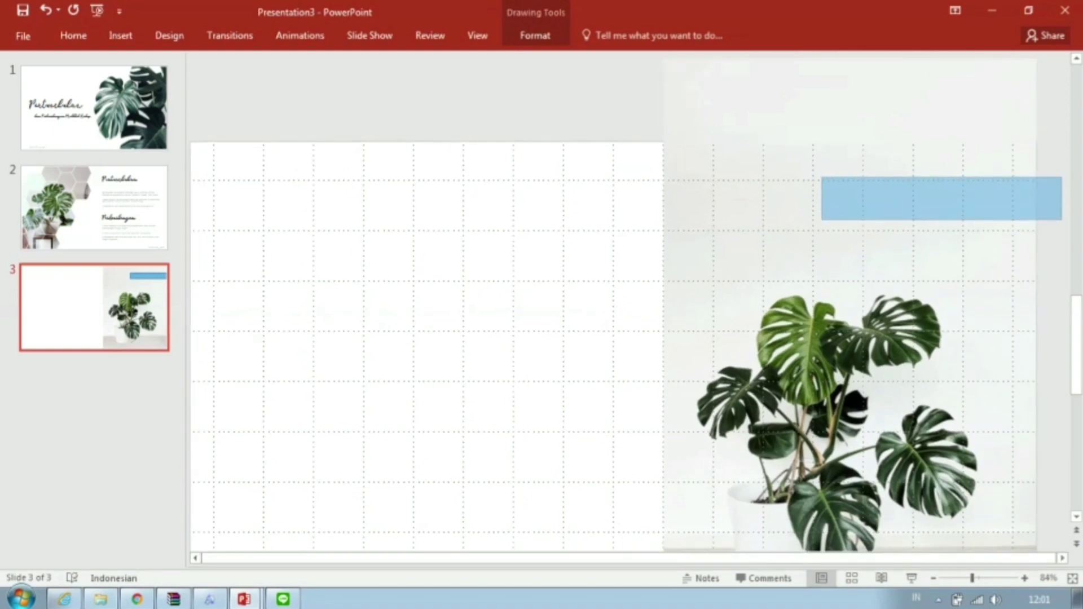
{"action": "left_click_drag", "start_coordinate": [1062, 212], "coordinate": [1062, 215]}
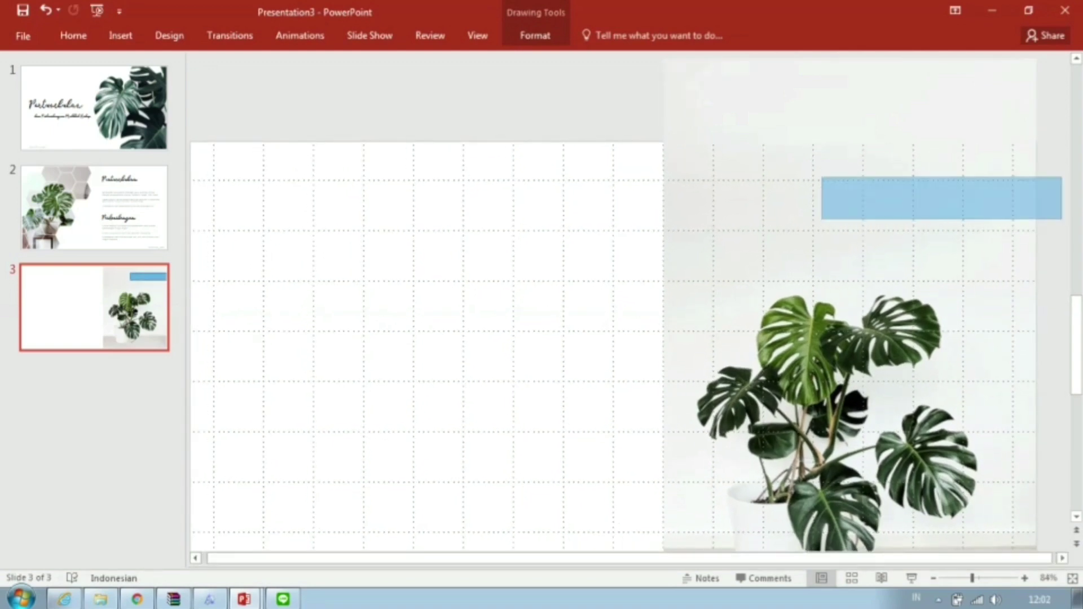
{"action": "left_click", "coordinate": [535, 35]}
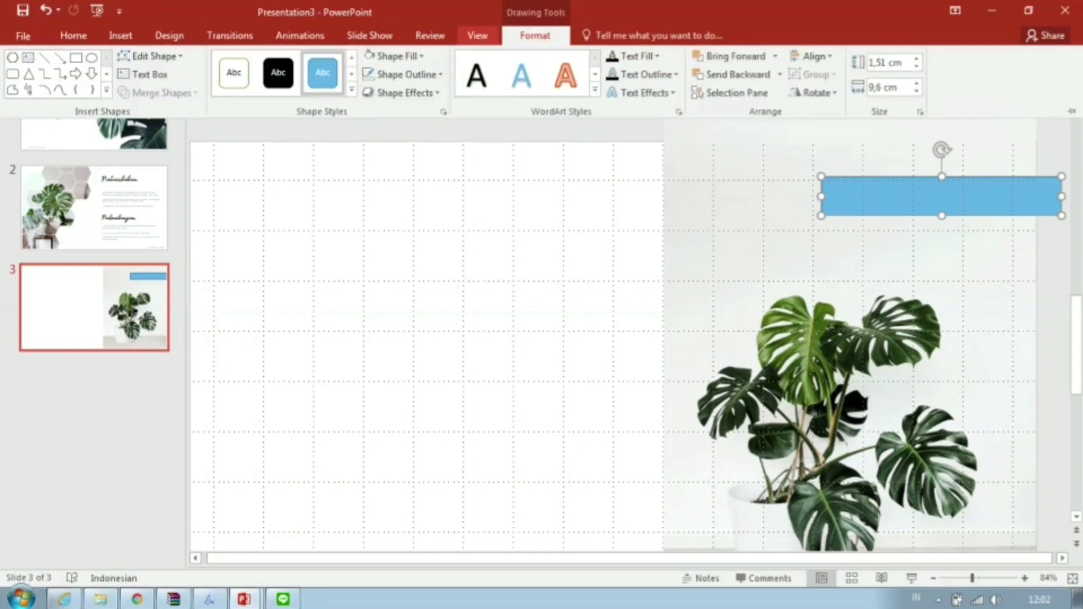
{"action": "left_click", "coordinate": [395, 56]}
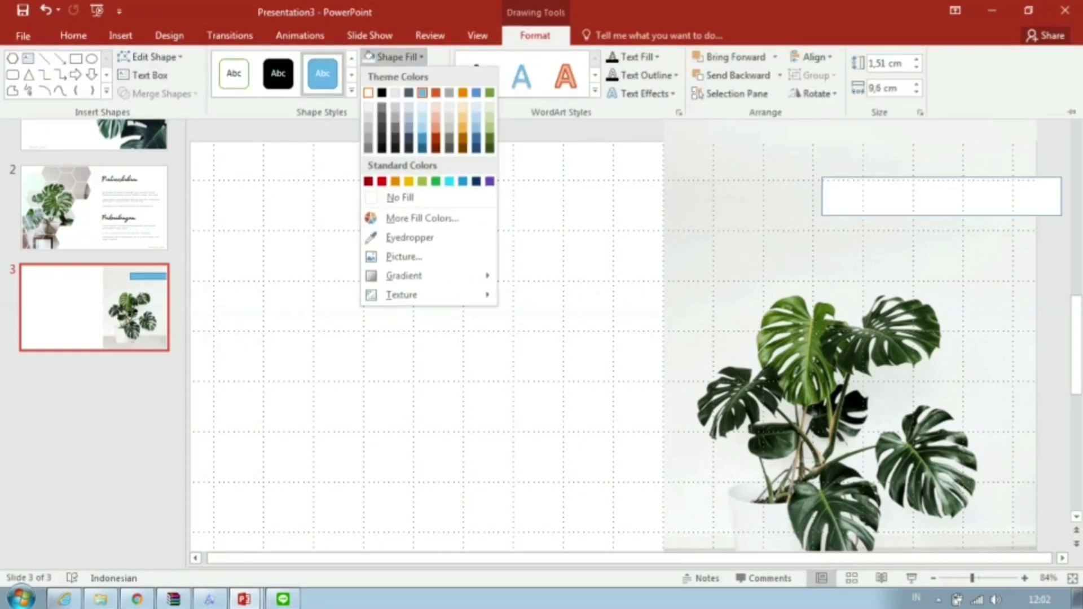
{"action": "left_click", "coordinate": [368, 92]}
{"action": "left_click", "coordinate": [404, 75]}
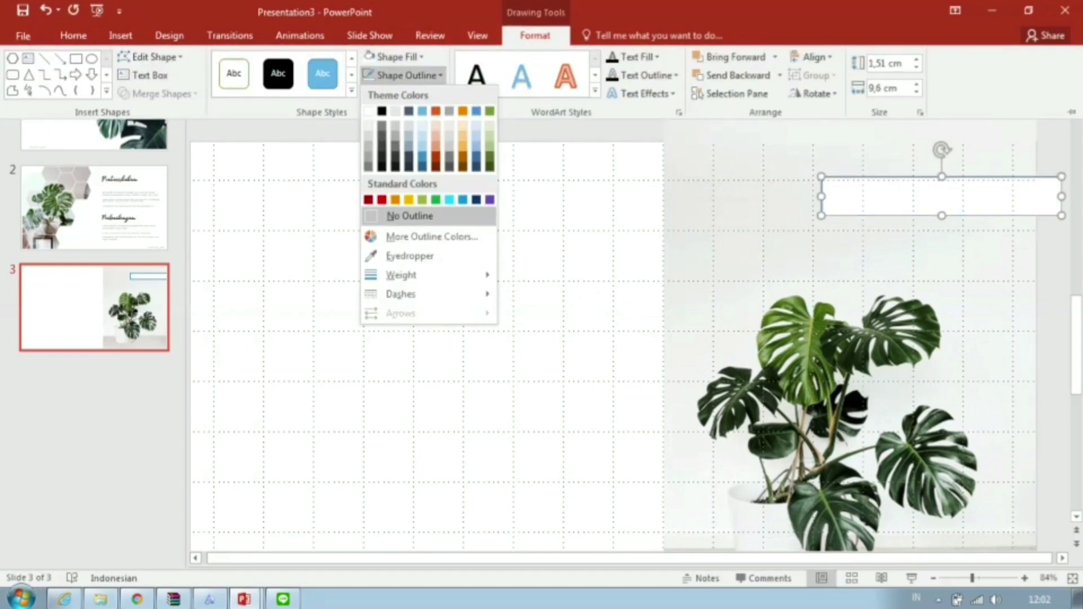
{"action": "left_click", "coordinate": [410, 215]}
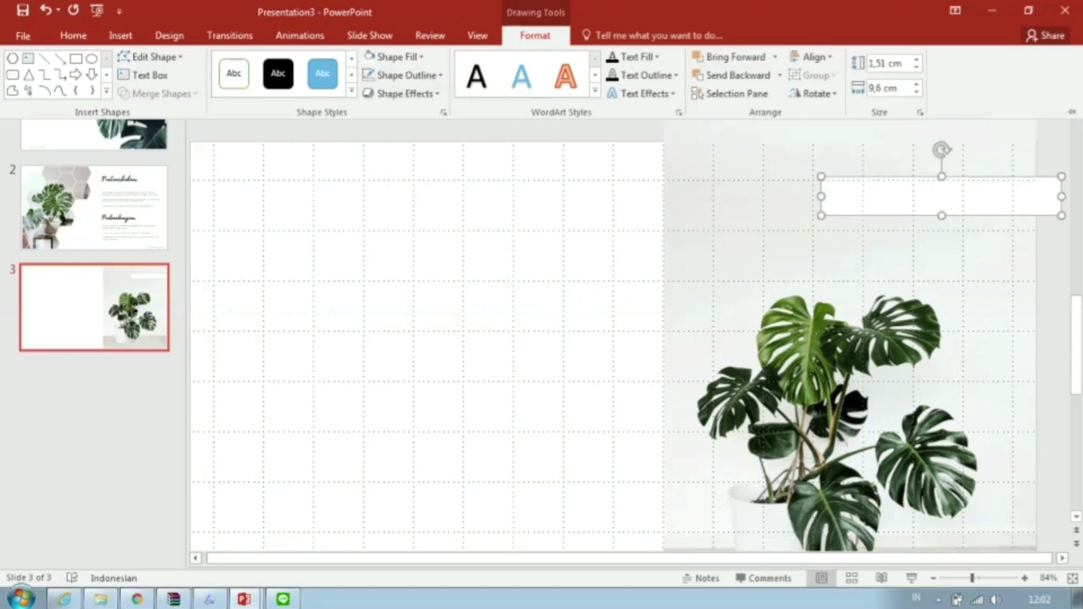
{"action": "key", "text": "ctrl+F1"}
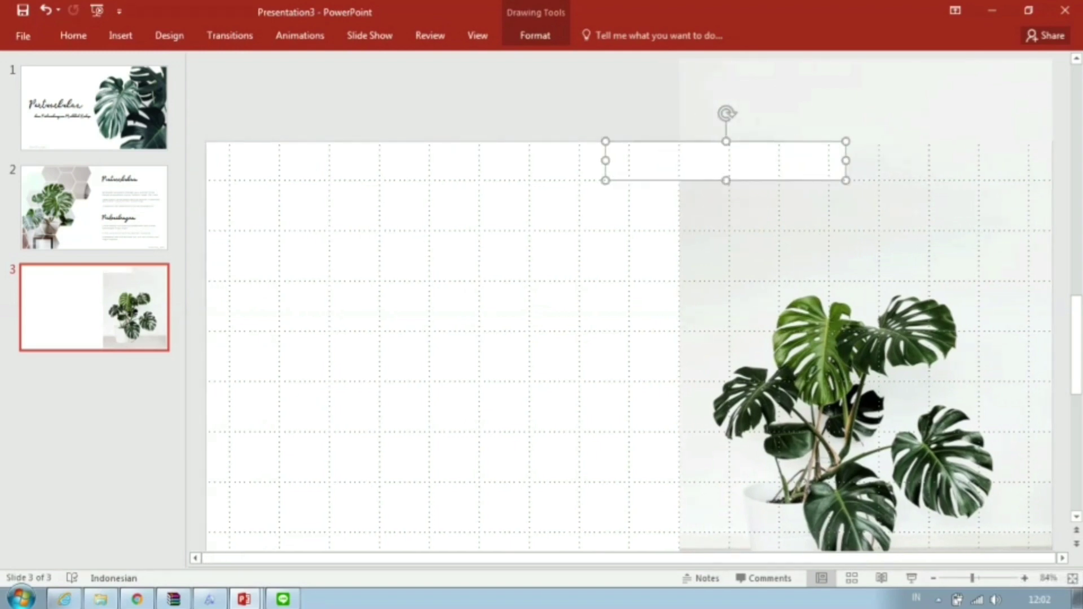
Paste copies of the white rectangle and arrange them along the photo's edges as a broken frame
{"action": "left_click", "coordinate": [933, 579]}
{"action": "left_click", "coordinate": [933, 579]}
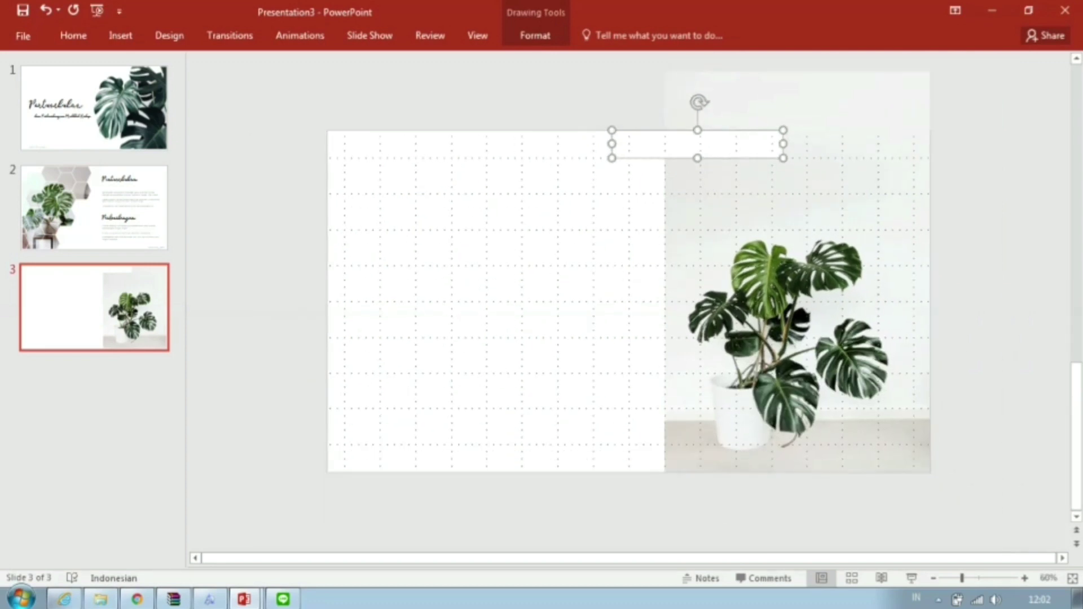
{"action": "key", "text": "ctrl+v"}
{"action": "left_click_drag", "start_coordinate": [697, 144], "coordinate": [930, 191]}
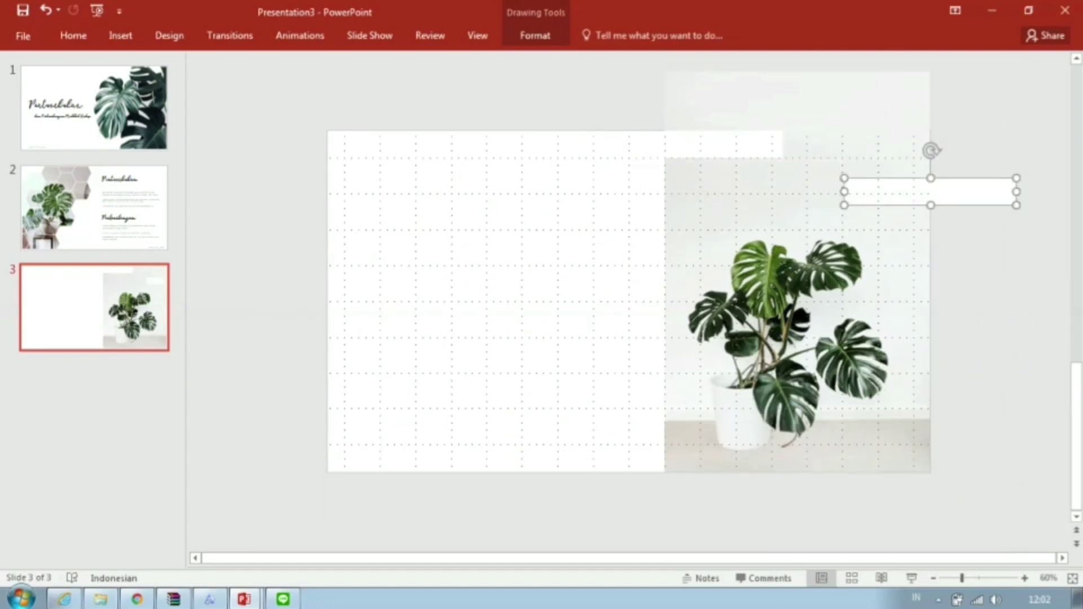
{"action": "key", "text": "ctrl+v"}
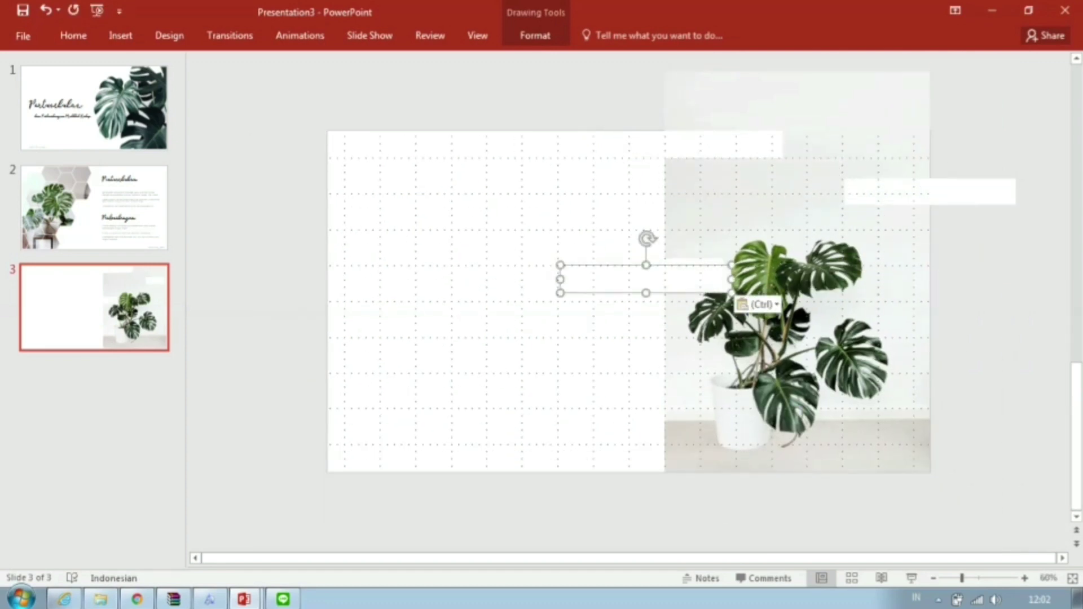
{"action": "mouse_move", "coordinate": [647, 280]}
{"action": "left_mouse_down"}
{"action": "mouse_move", "coordinate": [960, 339]}
{"action": "mouse_move", "coordinate": [905, 458]}
{"action": "left_mouse_up"}
{"action": "key", "text": "ctrl+v"}
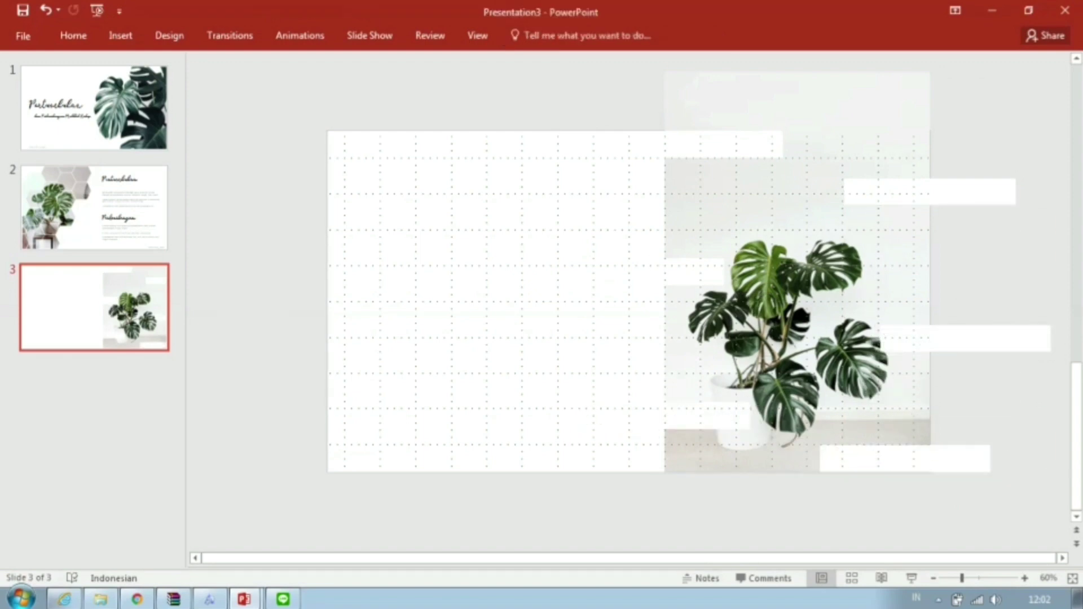
{"action": "left_click", "coordinate": [637, 271]}
{"action": "mouse_move", "coordinate": [638, 265]}
{"action": "left_mouse_down"}
{"action": "mouse_move", "coordinate": [689, 387]}
{"action": "mouse_move", "coordinate": [690, 416]}
{"action": "left_mouse_up"}
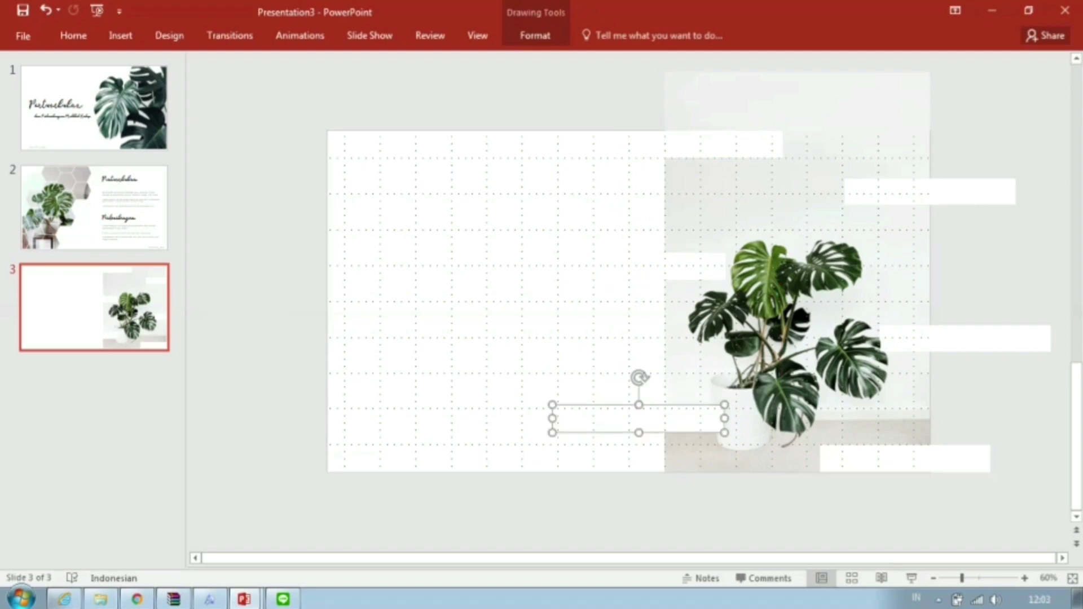
{"action": "key", "text": "ctrl+z"}
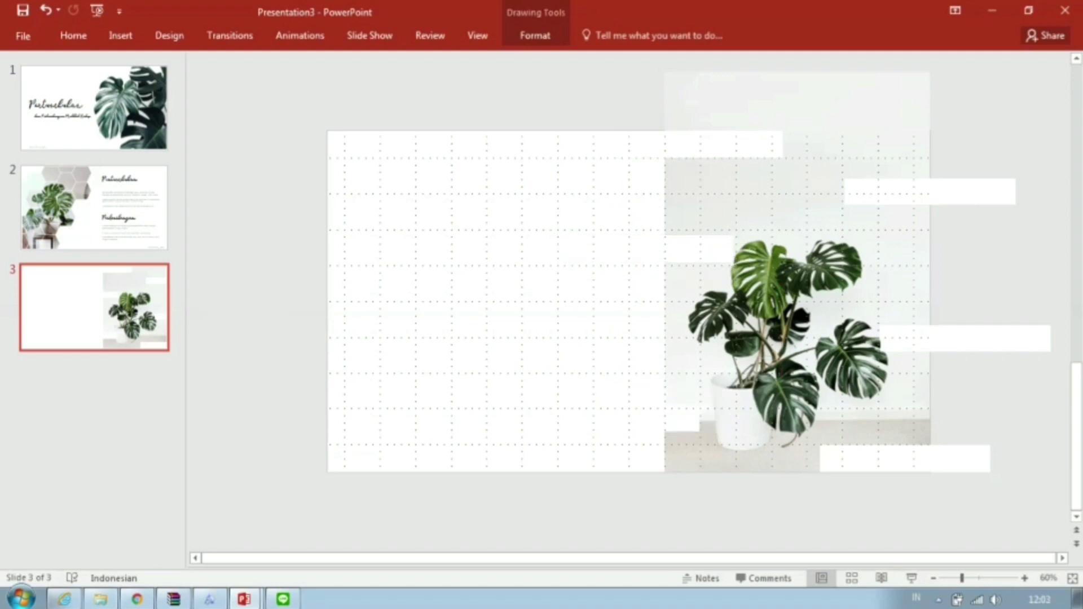
{"action": "key", "text": "ctrl+z"}
{"action": "key", "text": "ctrl+z"}
{"action": "key", "text": "ctrl+z"}
{"action": "key", "text": "ctrl+z"}
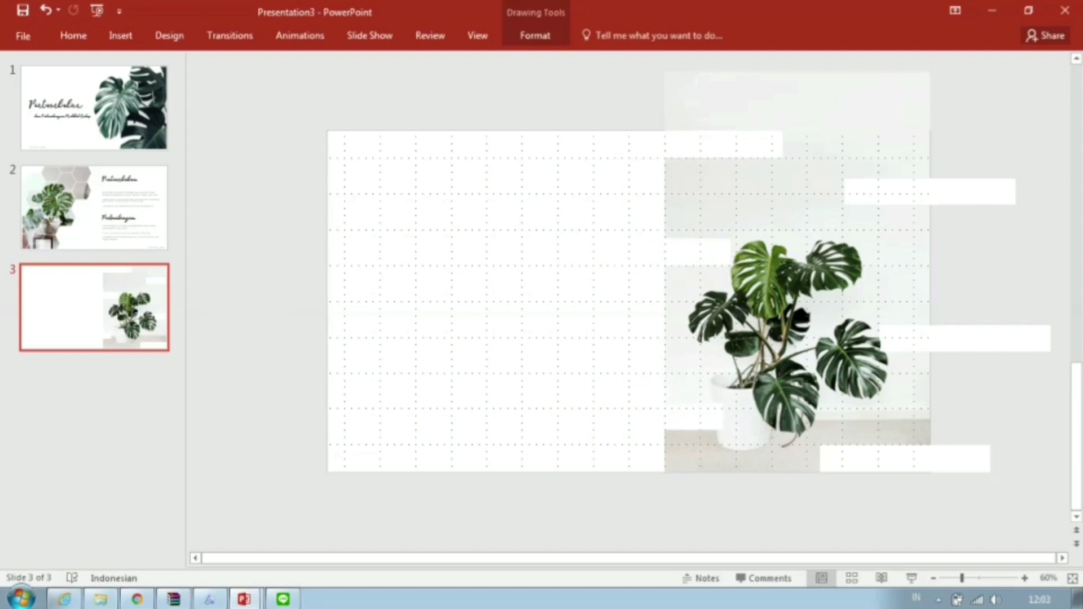
{"action": "key", "text": "ctrl+z"}
{"action": "key", "text": "ctrl+z"}
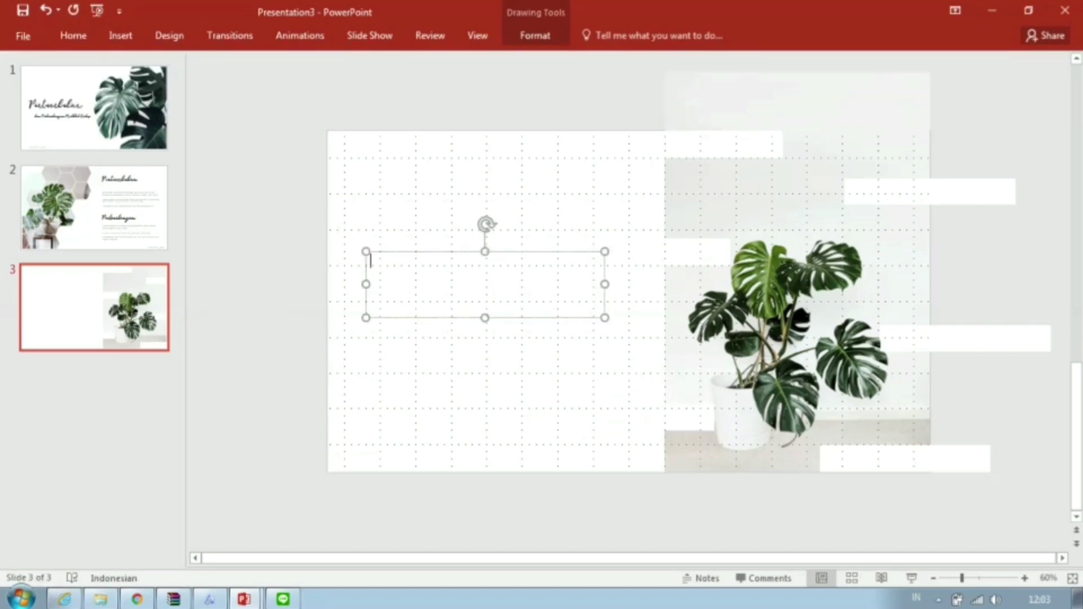
Write the heading 'Proses Pertumbuhan' in enlarged Paduka Script and nudge it into position
{"action": "type", "text": "PR"}
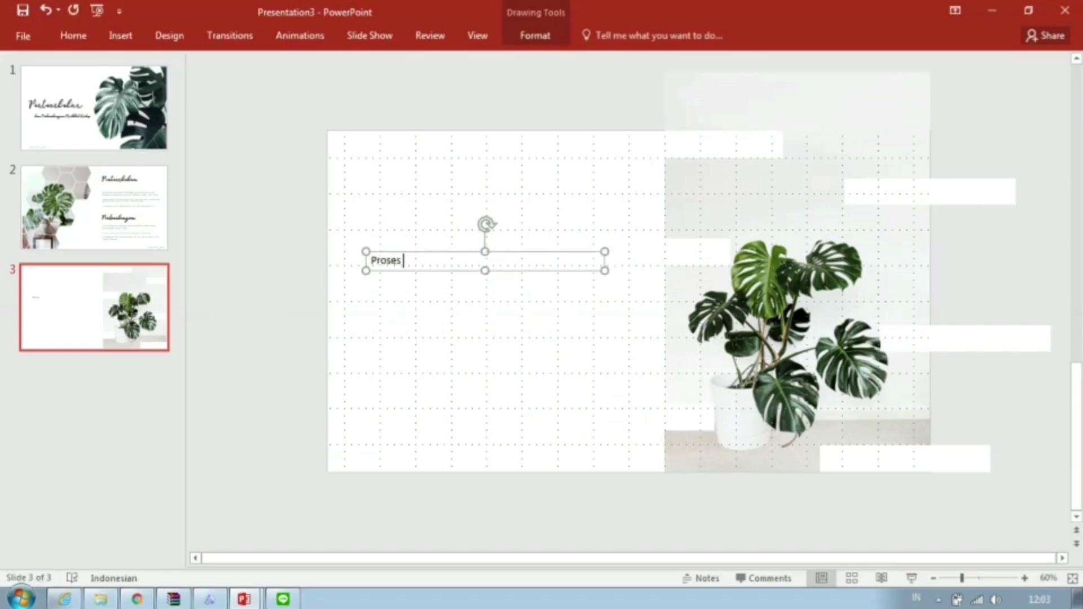
{"action": "type", "text": "n"}
{"action": "key", "text": "ctrl+a"}
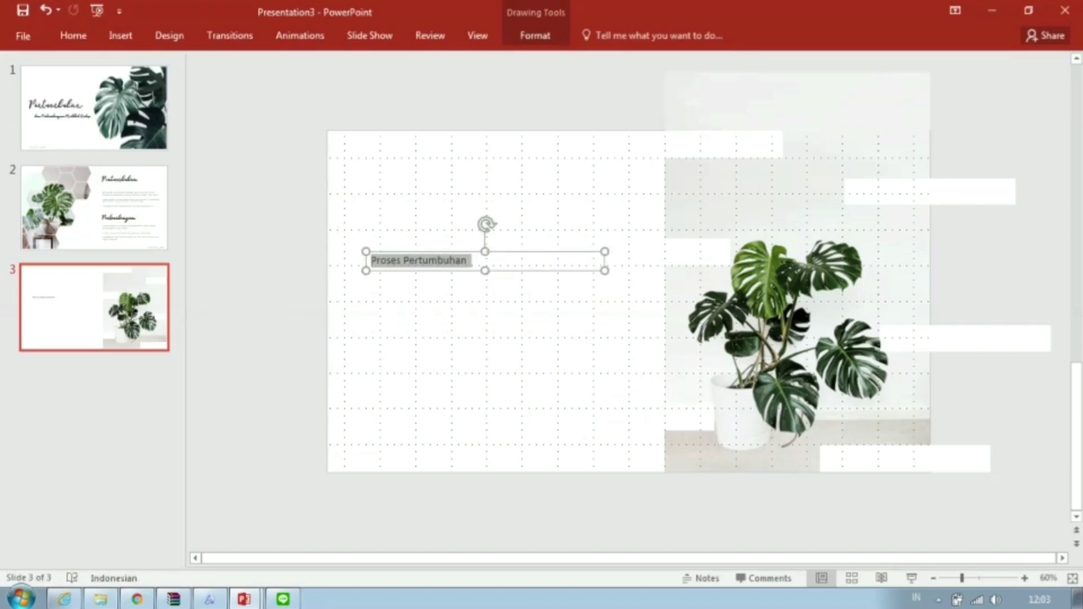
{"action": "key", "text": "alt+h"}
{"action": "key", "text": "f"}
{"action": "key", "text": "f"}
{"action": "type", "text": "Paduka Script f"}
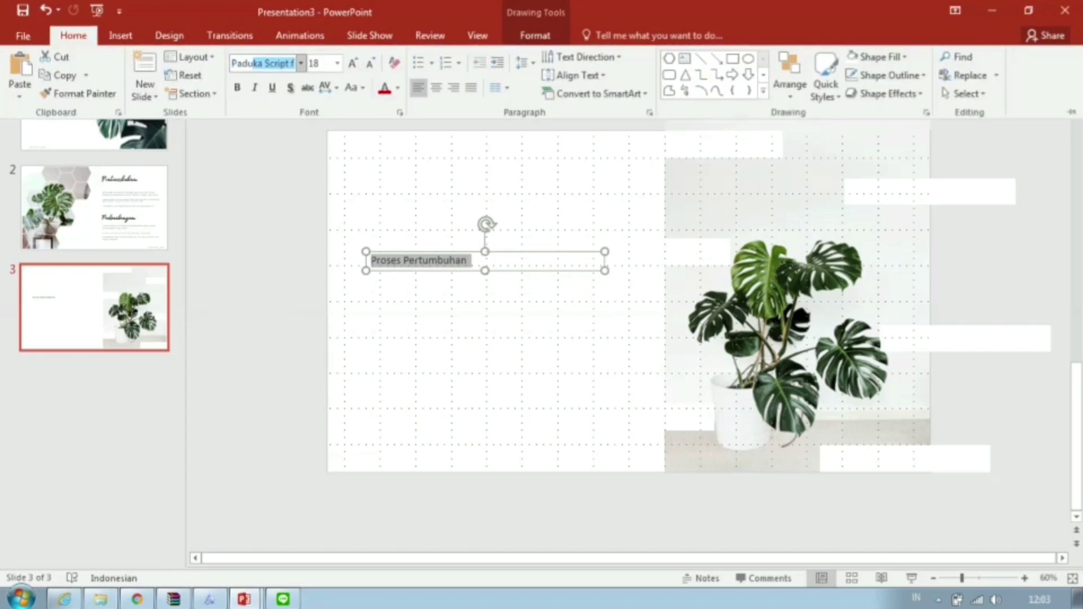
{"action": "key", "text": "Return"}
{"action": "key", "text": "ctrl+shift+period"}
{"action": "key", "text": "ctrl+shift+period"}
{"action": "key", "text": "ctrl+shift+period"}
{"action": "key", "text": "ctrl+shift+period"}
{"action": "key", "text": "ctrl+shift+period"}
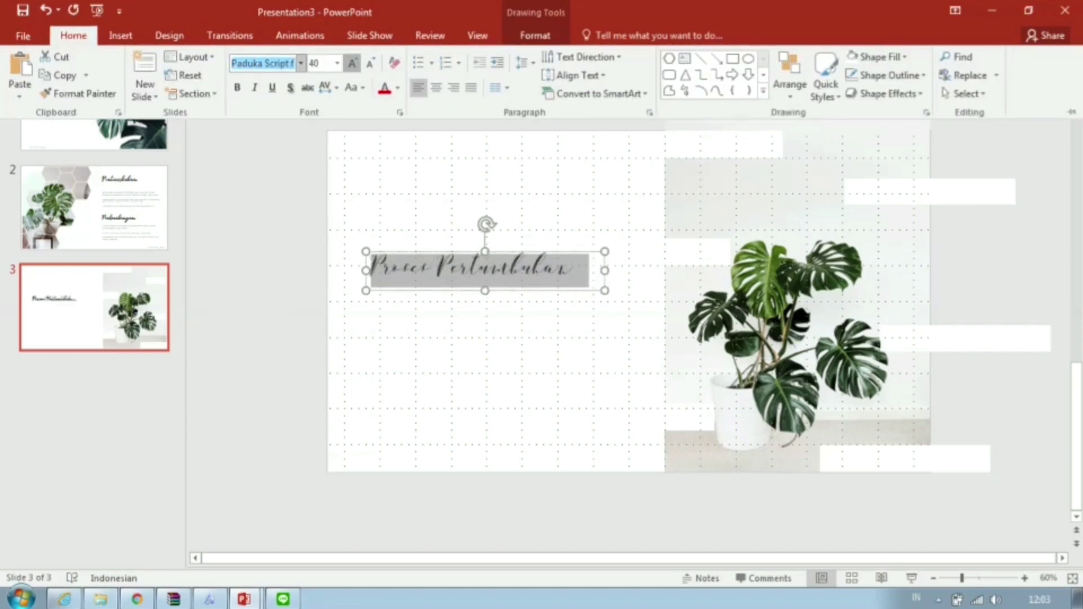
{"action": "key", "text": "ctrl+shift+period"}
{"action": "key", "text": "ctrl+F1"}
{"action": "key", "text": "Escape"}
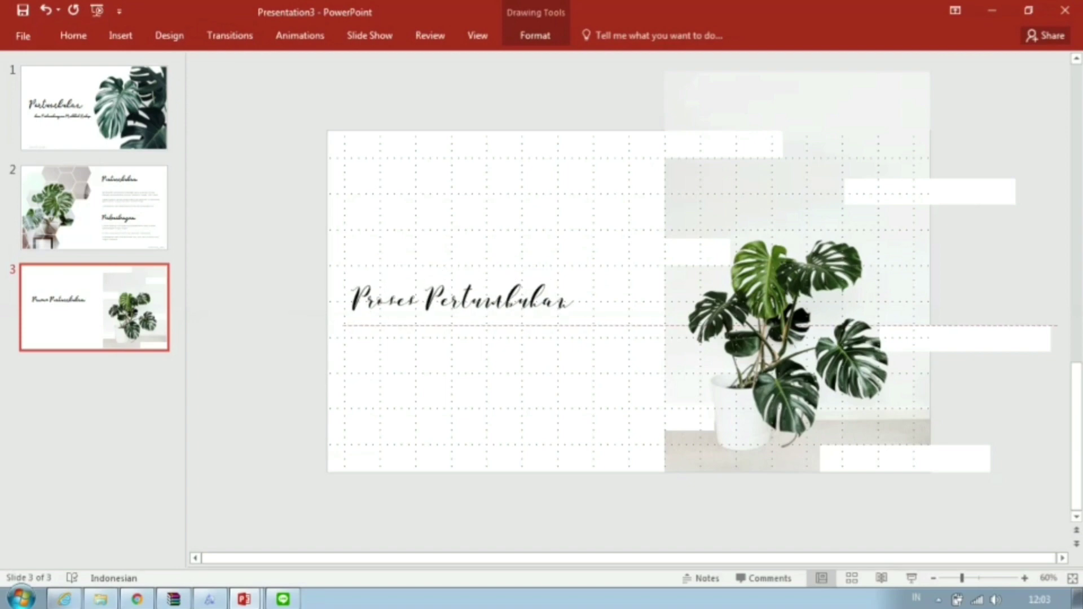
{"action": "key", "text": "Down"}
{"action": "key", "text": "Left"}
{"action": "key", "text": "Down"}
{"action": "key", "text": "Left"}
Add a subtitle box below reading 'Dan Perkembangan Tumbuhan' in Capitalize Each Word case
{"action": "left_click", "coordinate": [74, 35]}
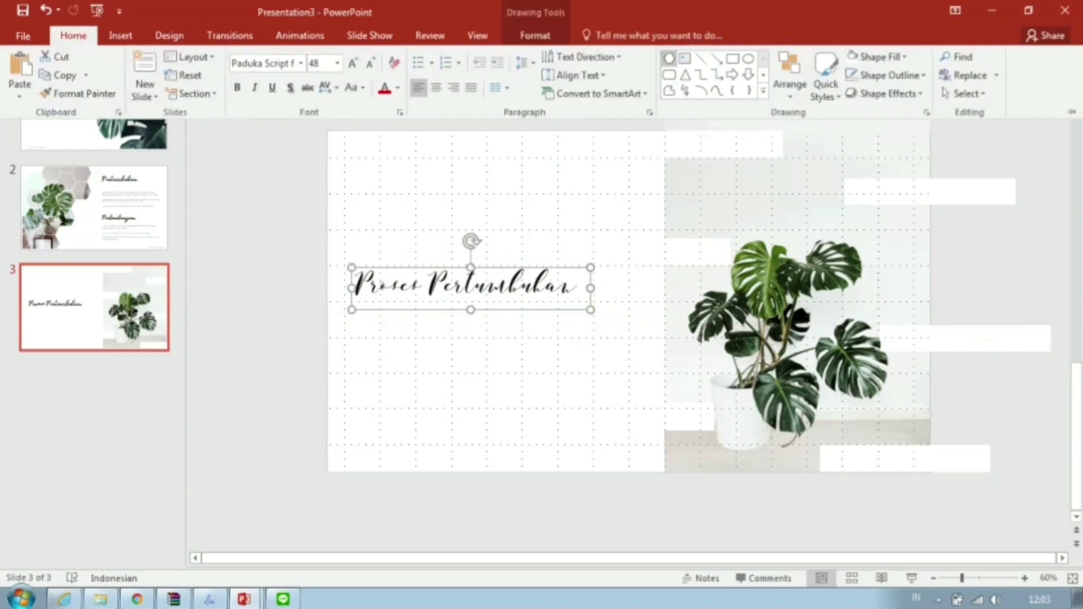
{"action": "left_click", "coordinate": [677, 60]}
{"action": "left_click_drag", "start_coordinate": [400, 326], "coordinate": [613, 352]}
{"action": "type", "text": "dan"}
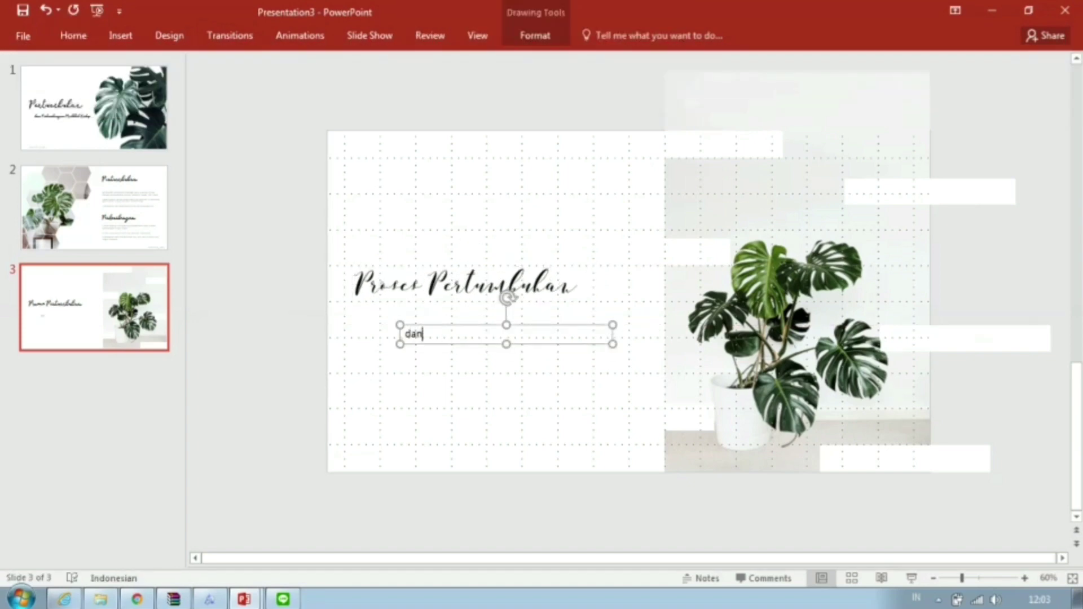
{"action": "type", "text": "Dan perkembangan tumbuhan"}
{"action": "key", "text": "ctrl+a"}
{"action": "left_click", "coordinate": [74, 35]}
{"action": "left_click", "coordinate": [356, 87]}
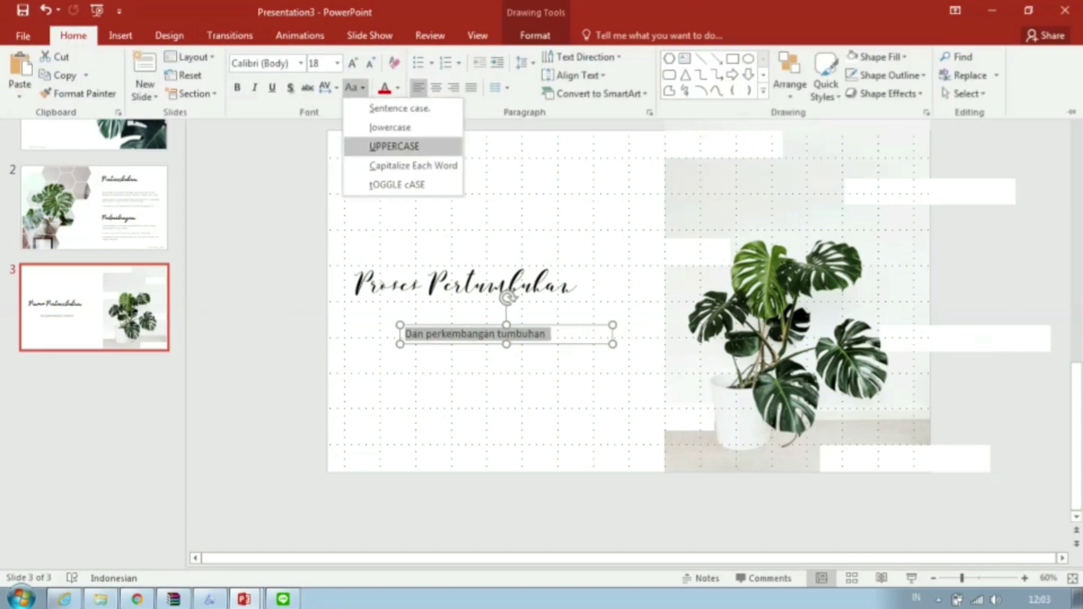
{"action": "left_click", "coordinate": [406, 164]}
{"action": "type", "text": "Paduka Script f"}
Set the subtitle to Paduka Script at a smaller font size
{"action": "key", "text": "Return"}
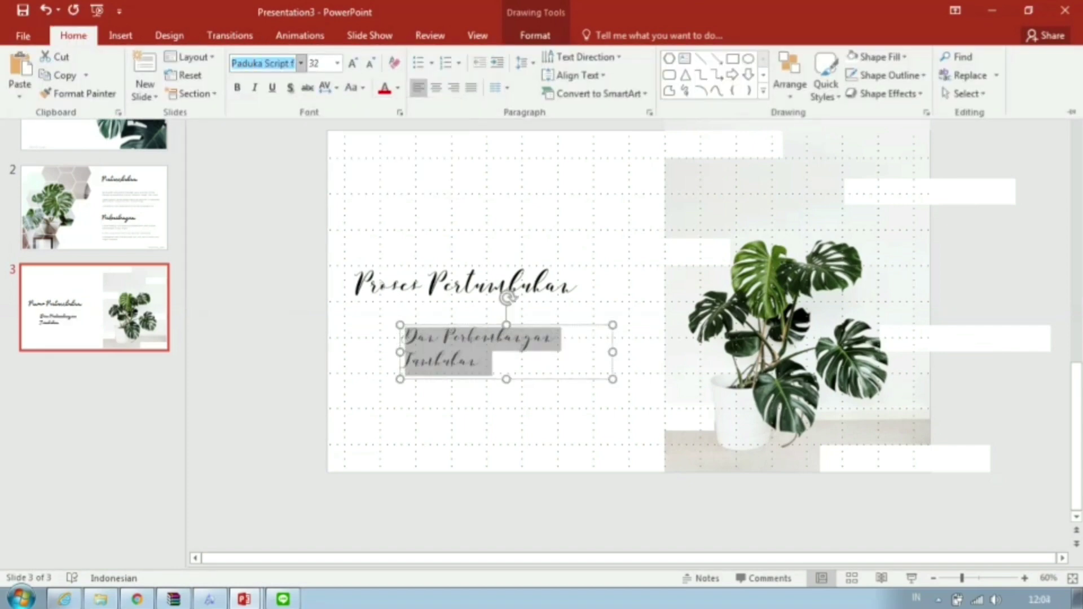
{"action": "key", "text": "ctrl+F1"}
{"action": "left_click", "coordinate": [508, 320]}
{"action": "left_click", "coordinate": [74, 35]}
{"action": "key", "text": "ctrl+a"}
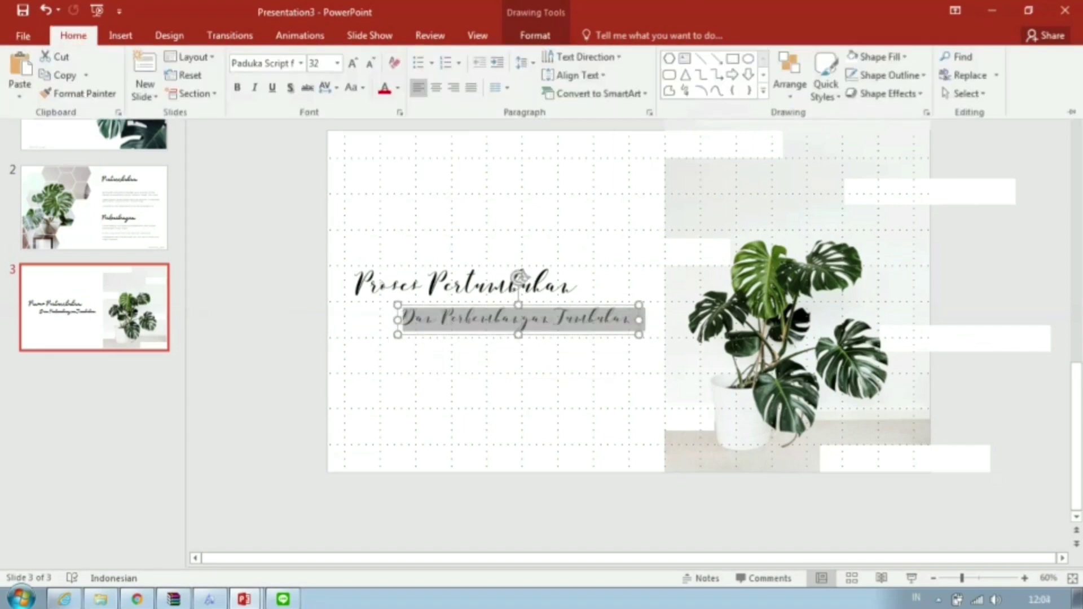
{"action": "left_click", "coordinate": [371, 62]}
{"action": "left_click", "coordinate": [564, 519]}
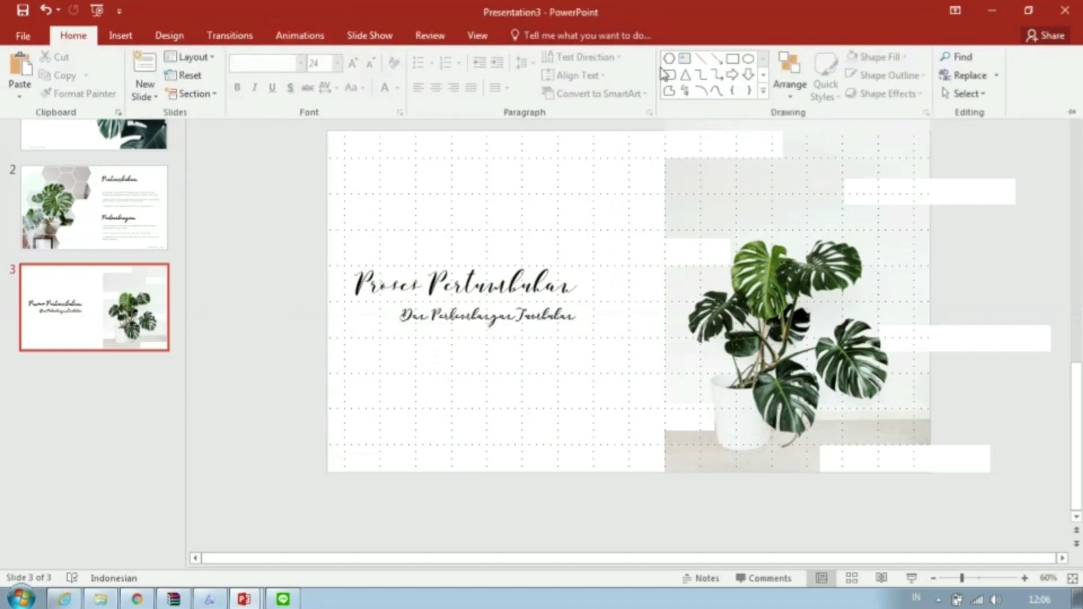
Draw a pale mint rectangle over the slide's left side and send it behind the heading
{"action": "left_click", "coordinate": [732, 58]}
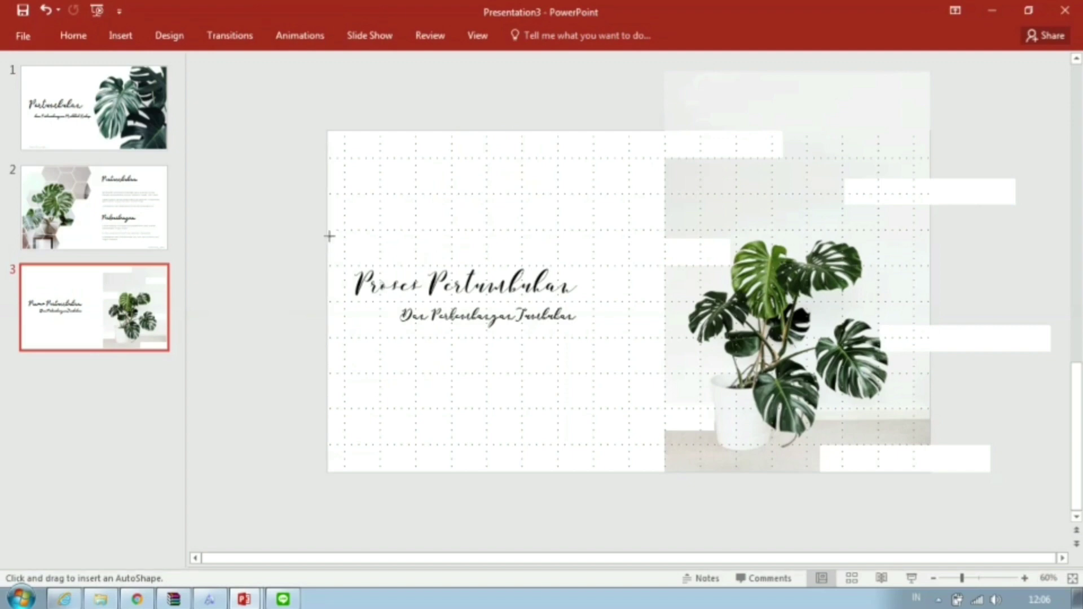
{"action": "left_click_drag", "start_coordinate": [329, 236], "coordinate": [455, 382]}
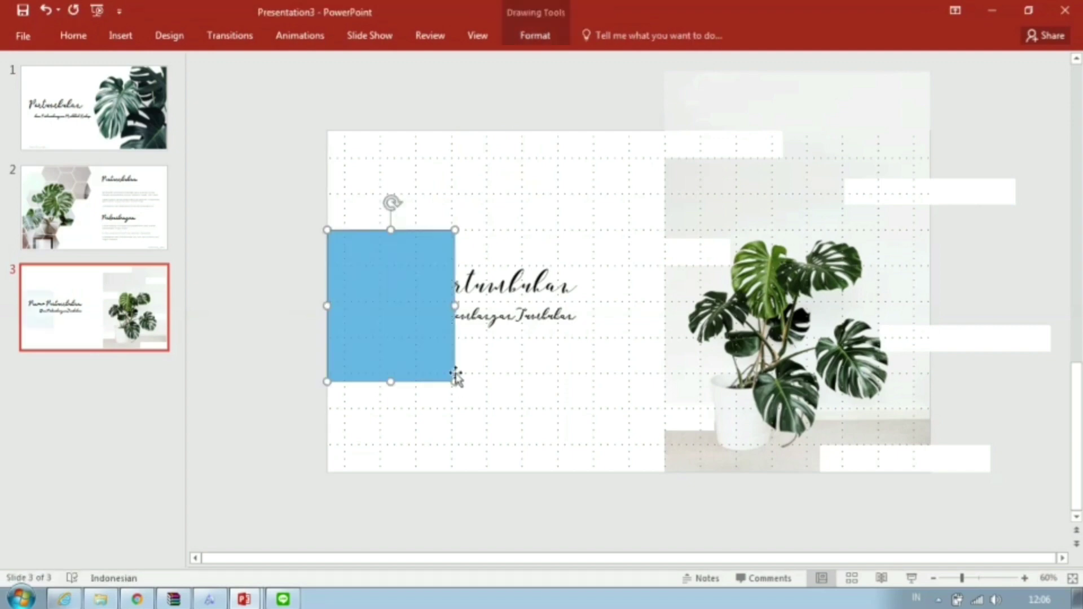
{"action": "left_click", "coordinate": [533, 37]}
{"action": "left_click", "coordinate": [387, 74]}
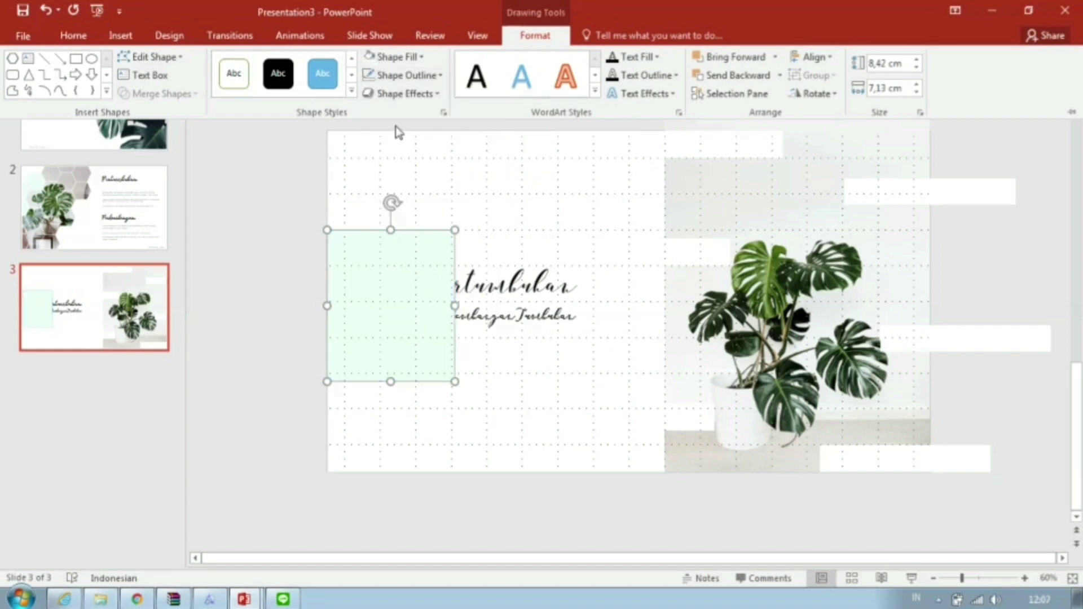
{"action": "left_click", "coordinate": [400, 305]}
{"action": "right_click", "coordinate": [400, 305]}
{"action": "mouse_move", "coordinate": [454, 173]}
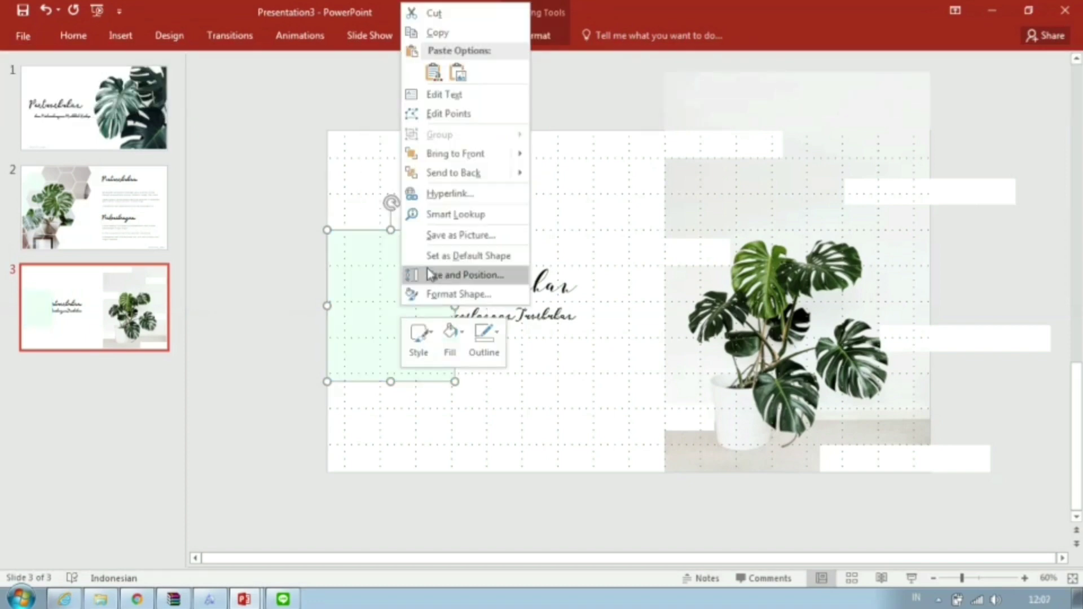
{"action": "left_click", "coordinate": [460, 182]}
{"action": "left_click", "coordinate": [493, 277]}
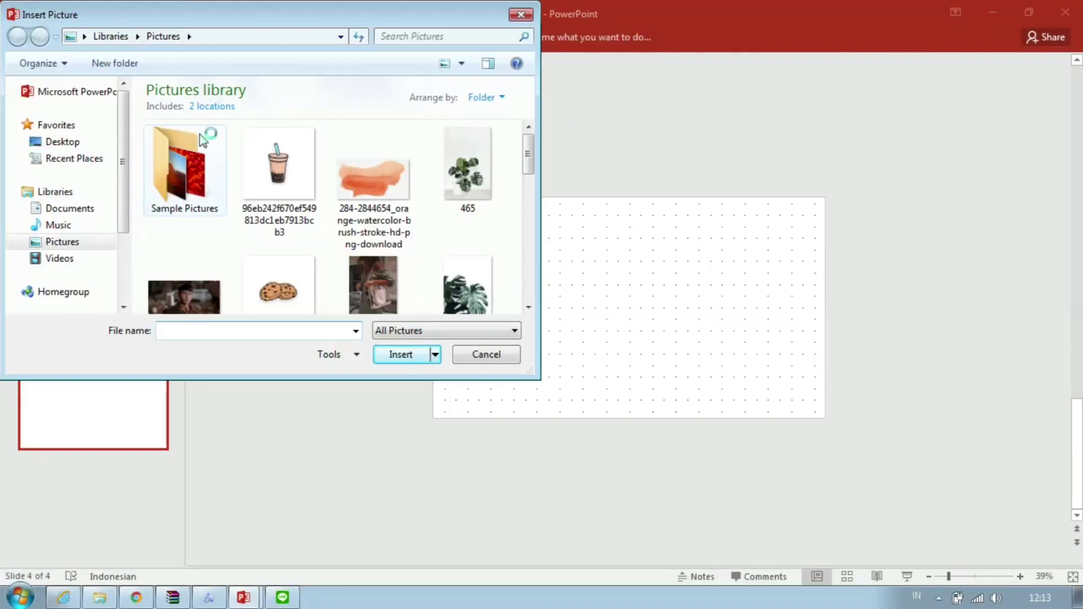
Insert the portrait potted-monstera photo onto slide 4 and place it against the left edge
{"action": "left_click", "coordinate": [478, 153]}
{"action": "left_click_drag", "start_coordinate": [528, 163], "coordinate": [532, 230]}
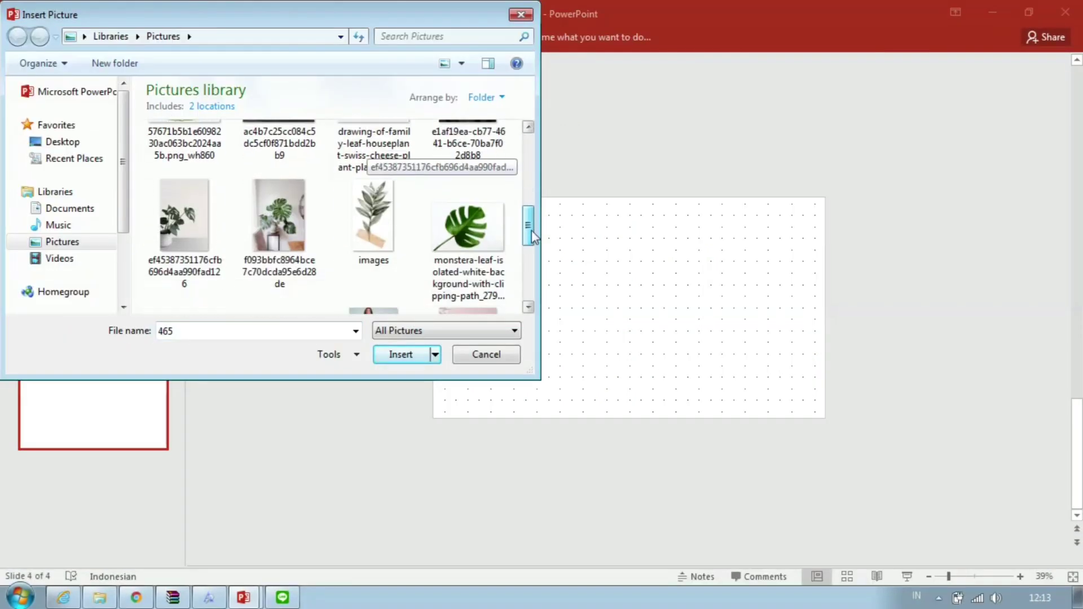
{"action": "left_click", "coordinate": [167, 223]}
{"action": "left_click", "coordinate": [399, 356]}
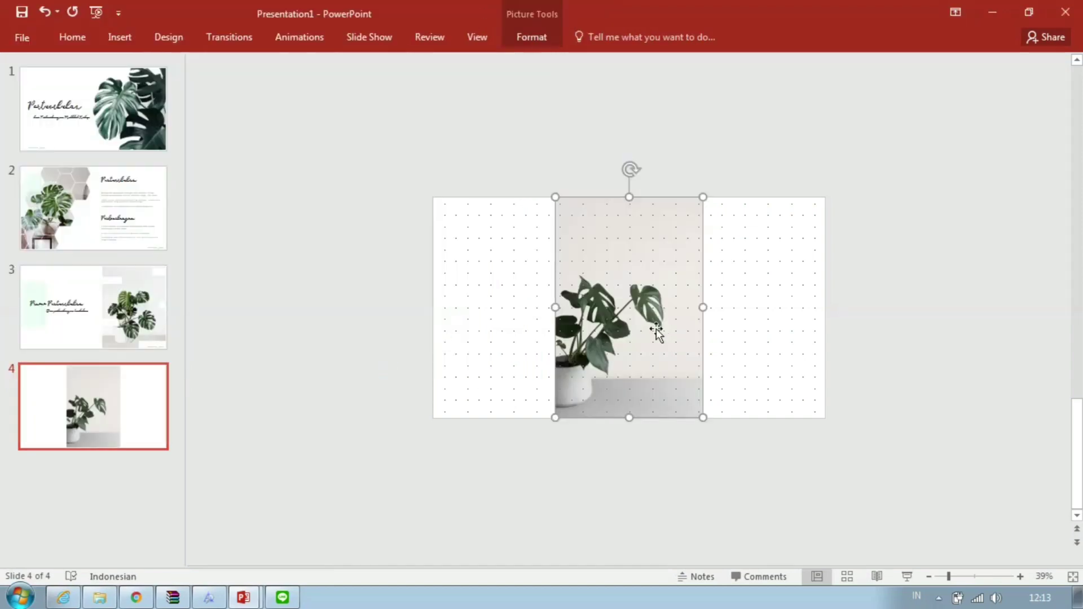
{"action": "mouse_move", "coordinate": [649, 329]}
{"action": "left_mouse_down"}
{"action": "mouse_move", "coordinate": [530, 323]}
{"action": "mouse_move", "coordinate": [534, 334]}
{"action": "left_mouse_up"}
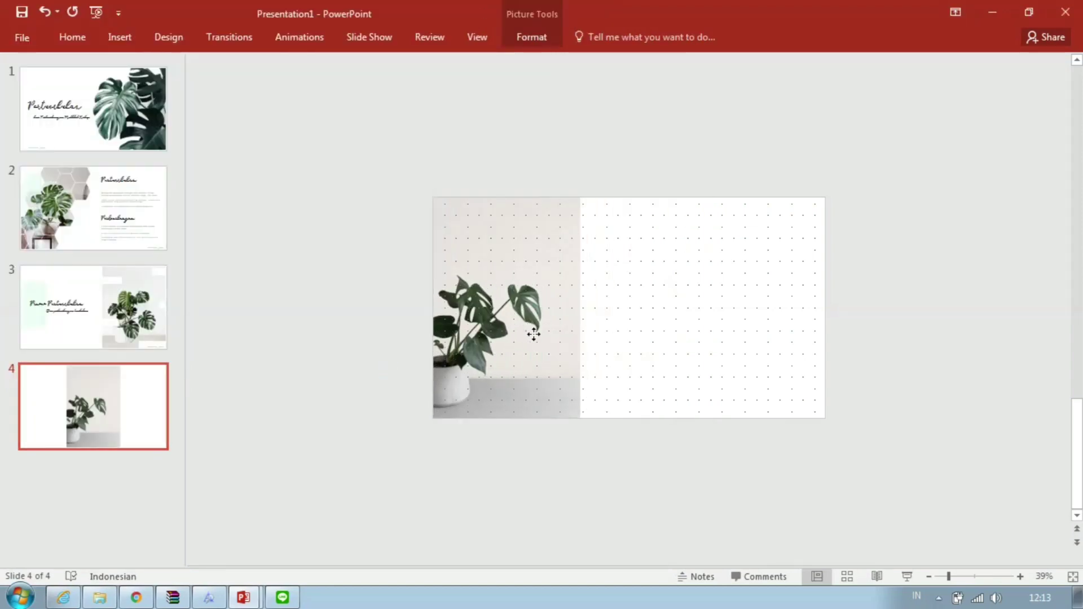
{"action": "left_click", "coordinate": [531, 37]}
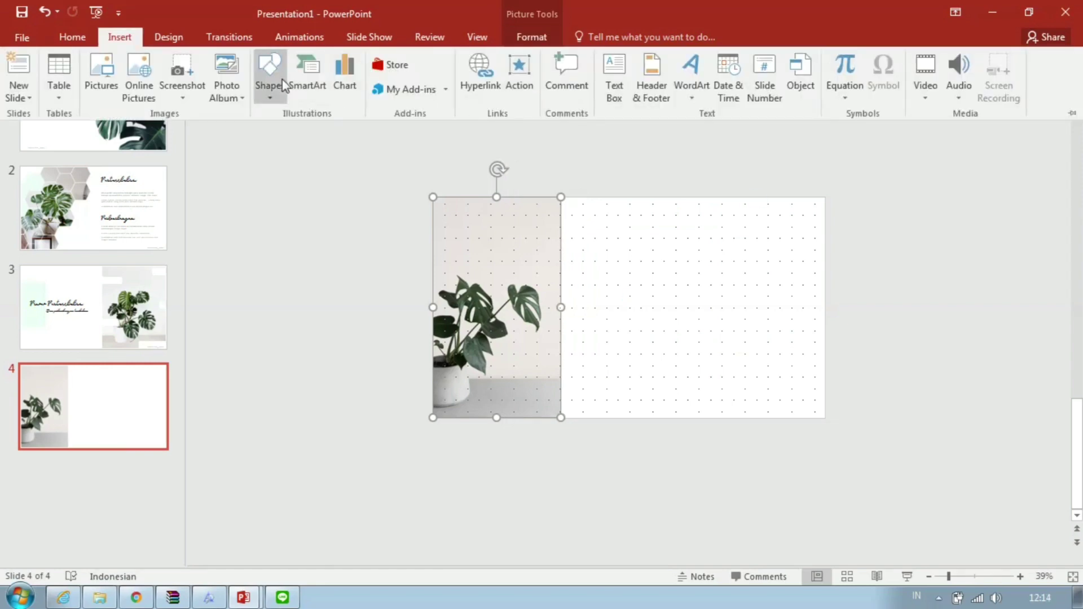
{"action": "left_click", "coordinate": [274, 89]}
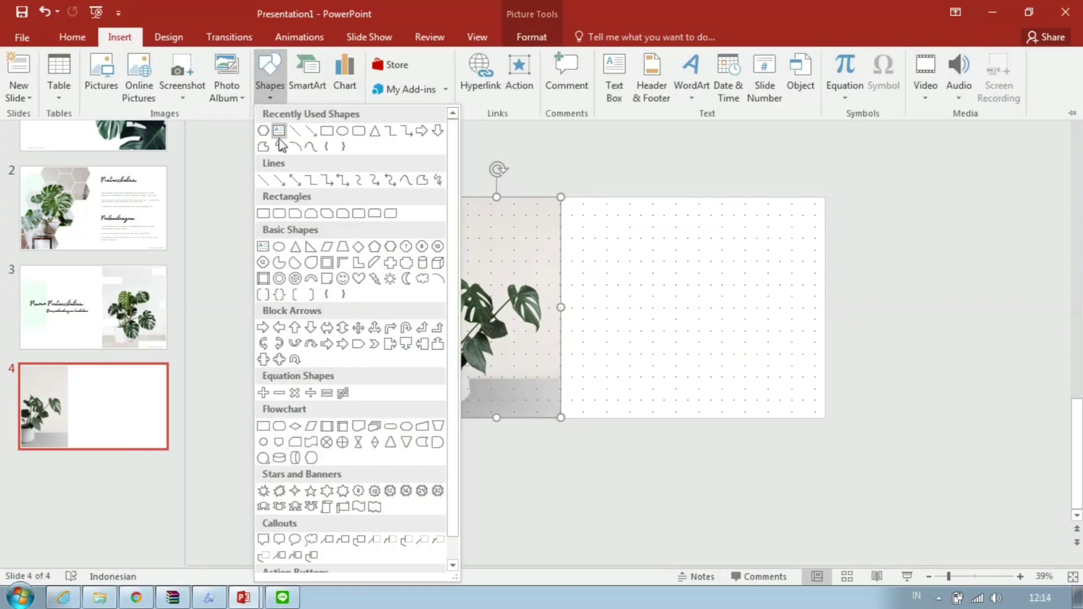
Draw a rectangle beside the photo and adjust it to the final width
{"action": "left_click", "coordinate": [326, 130]}
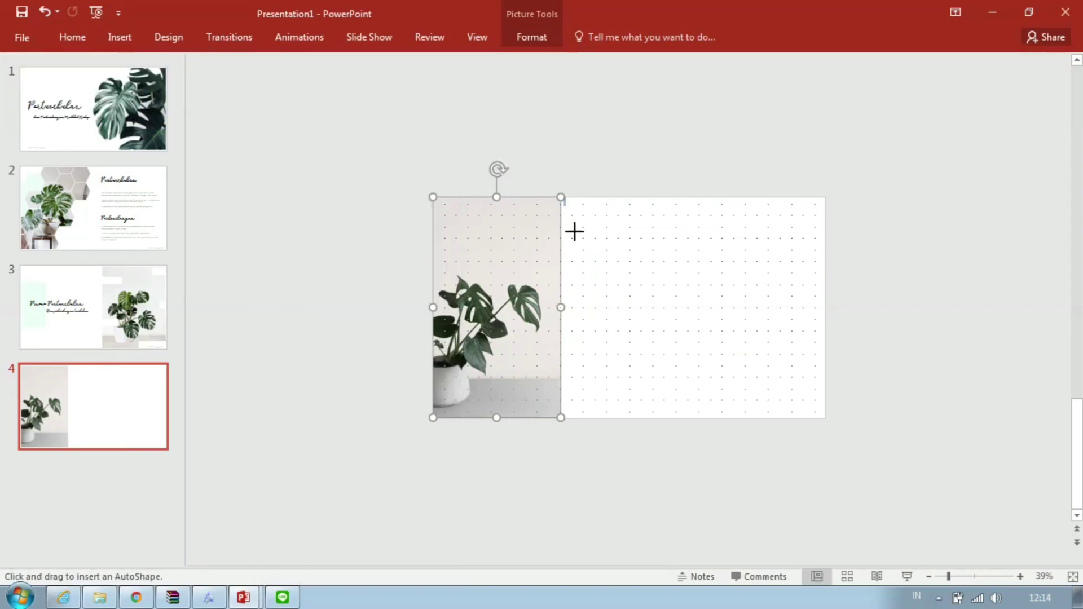
{"action": "left_click_drag", "start_coordinate": [575, 231], "coordinate": [672, 425]}
{"action": "left_click_drag", "start_coordinate": [645, 387], "coordinate": [641, 385]}
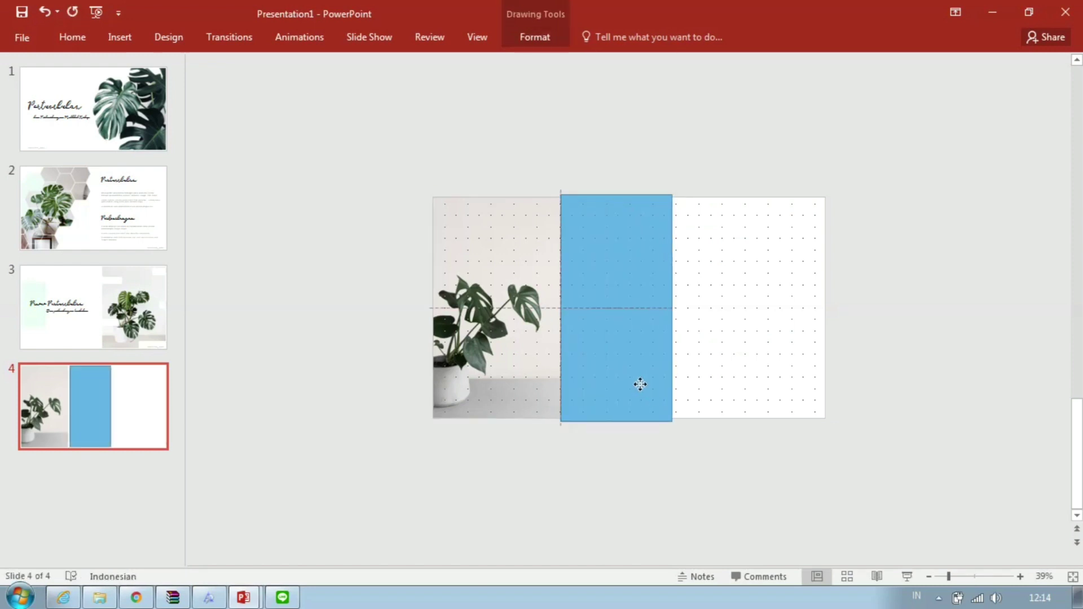
{"action": "left_click_drag", "start_coordinate": [673, 308], "coordinate": [696, 317]}
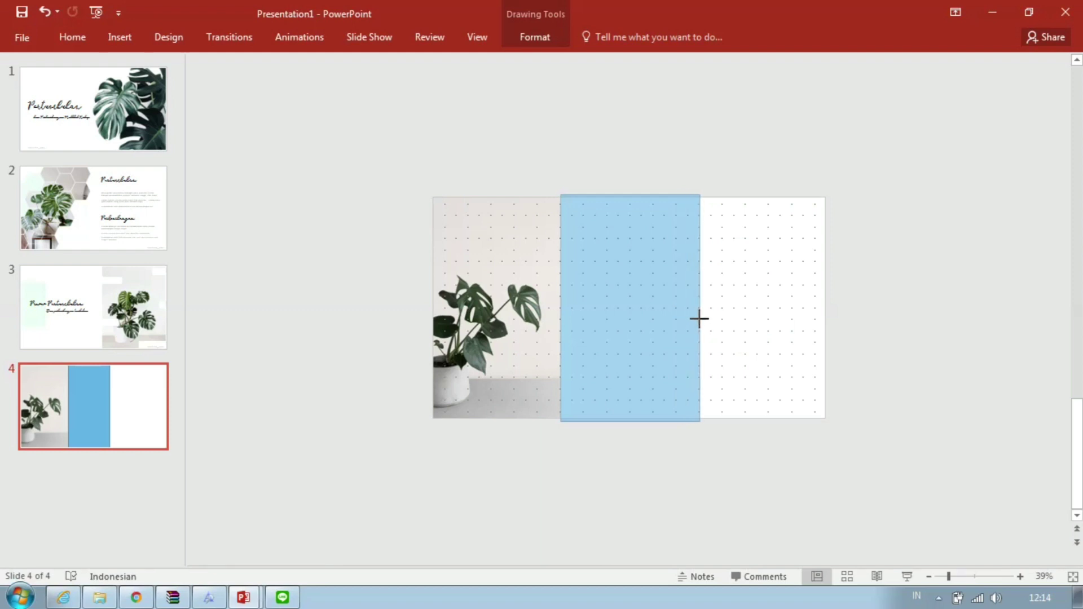
{"action": "left_click_drag", "start_coordinate": [695, 318], "coordinate": [699, 306]}
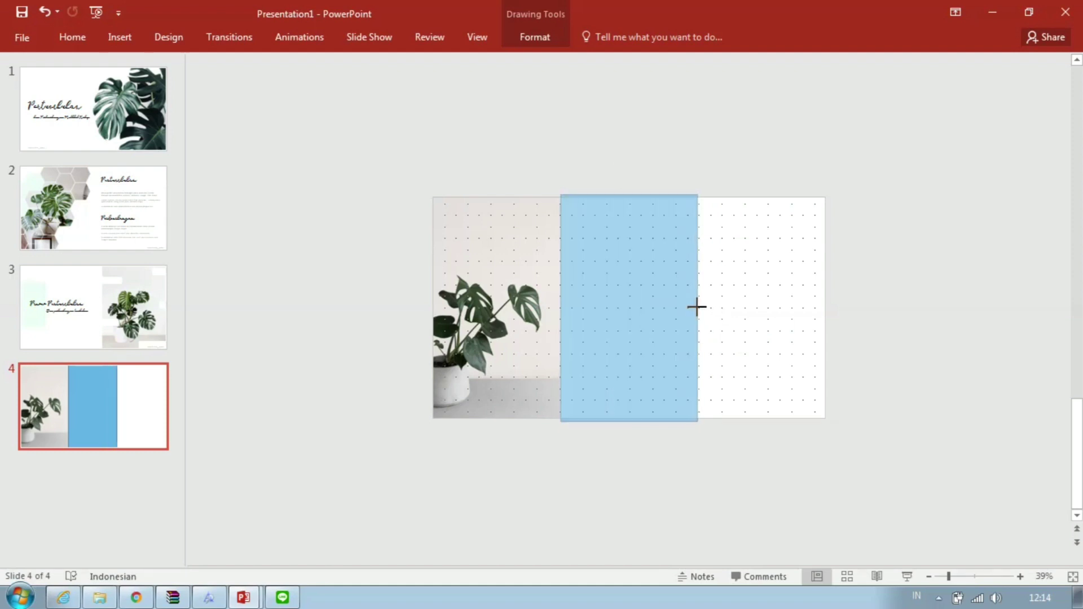
Crop the photo to extend its right edge to the bar and fill the rectangle light mint
{"action": "left_click", "coordinate": [550, 305]}
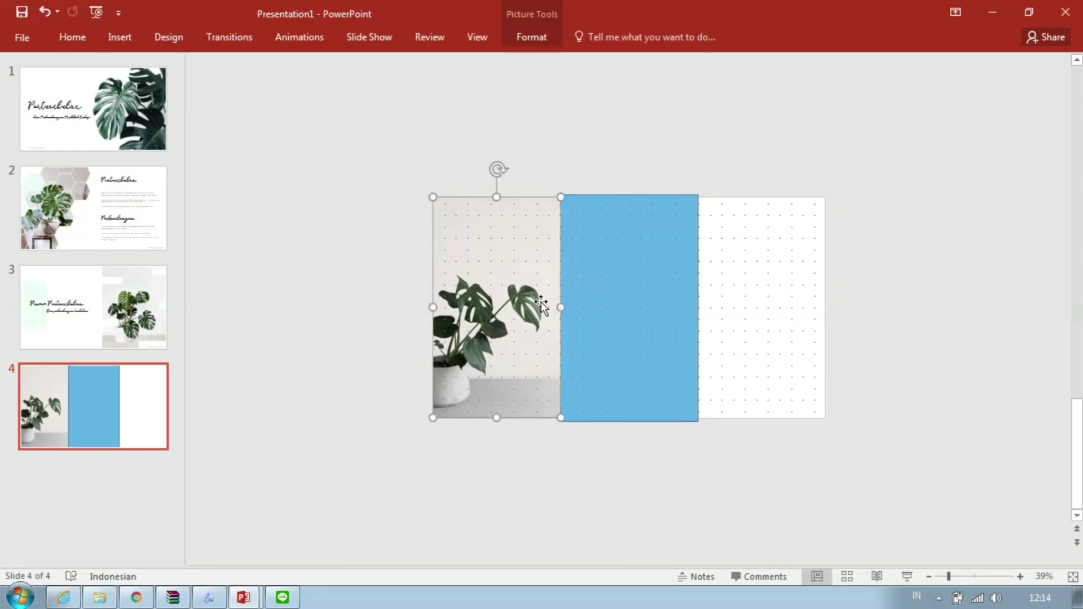
{"action": "left_click", "coordinate": [532, 48]}
{"action": "left_click", "coordinate": [897, 63]}
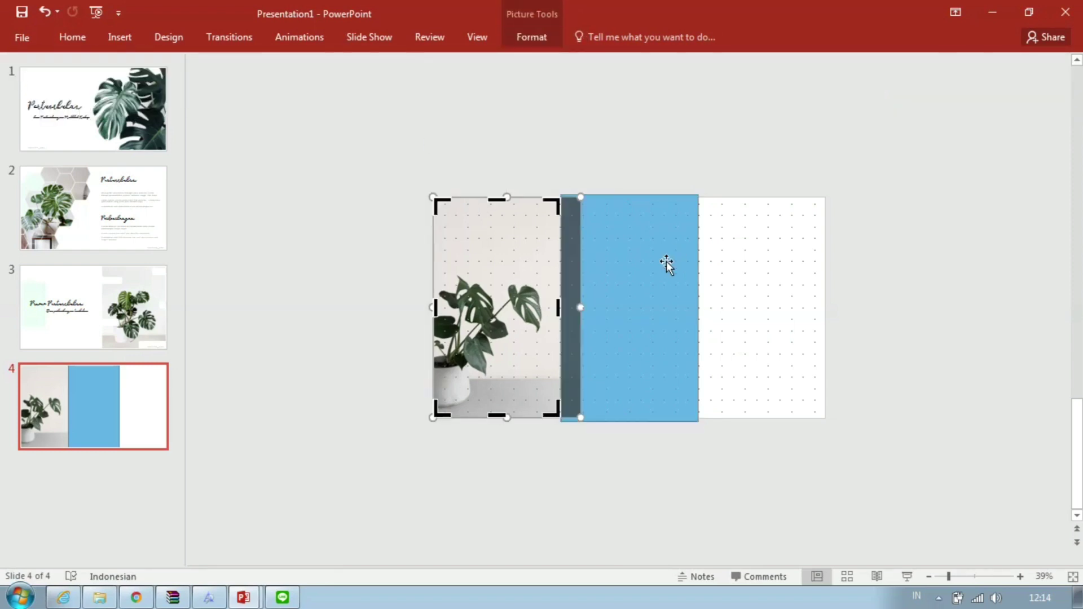
{"action": "left_click_drag", "start_coordinate": [559, 308], "coordinate": [573, 314]}
{"action": "left_click", "coordinate": [627, 303]}
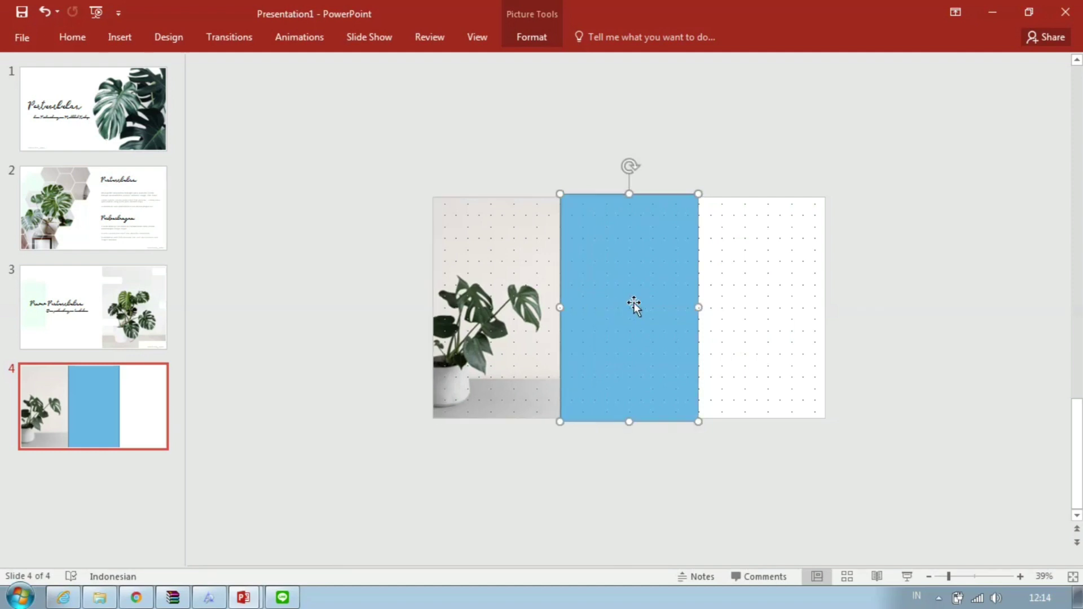
{"action": "left_click", "coordinate": [534, 36]}
{"action": "left_click", "coordinate": [416, 58]}
{"action": "left_click", "coordinate": [369, 58]}
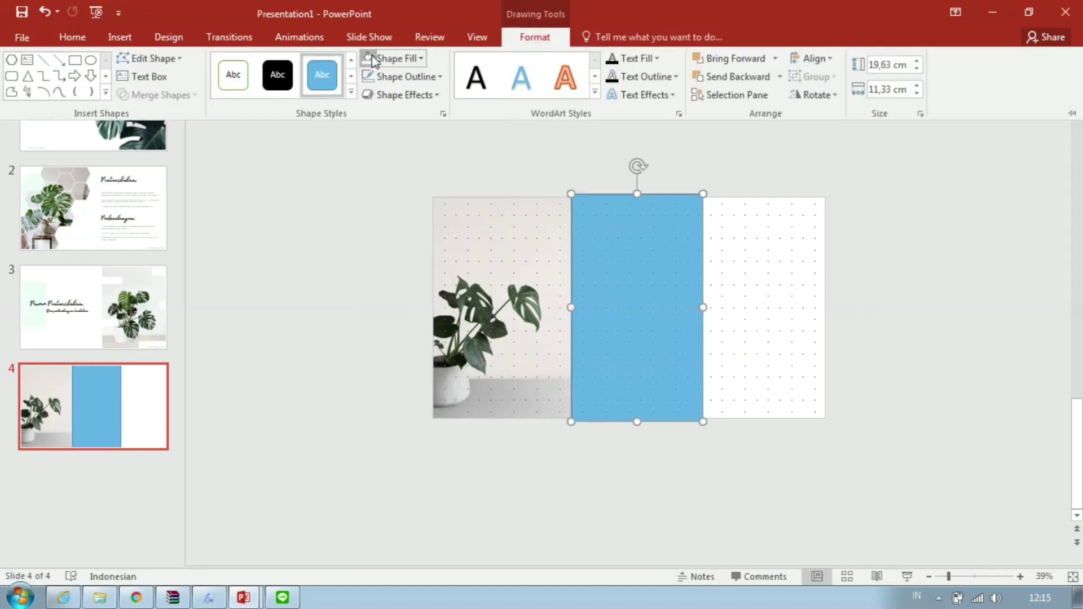
Place a copy of the mint panel over the plant, filled white at 63% transparency
{"action": "left_click", "coordinate": [596, 240]}
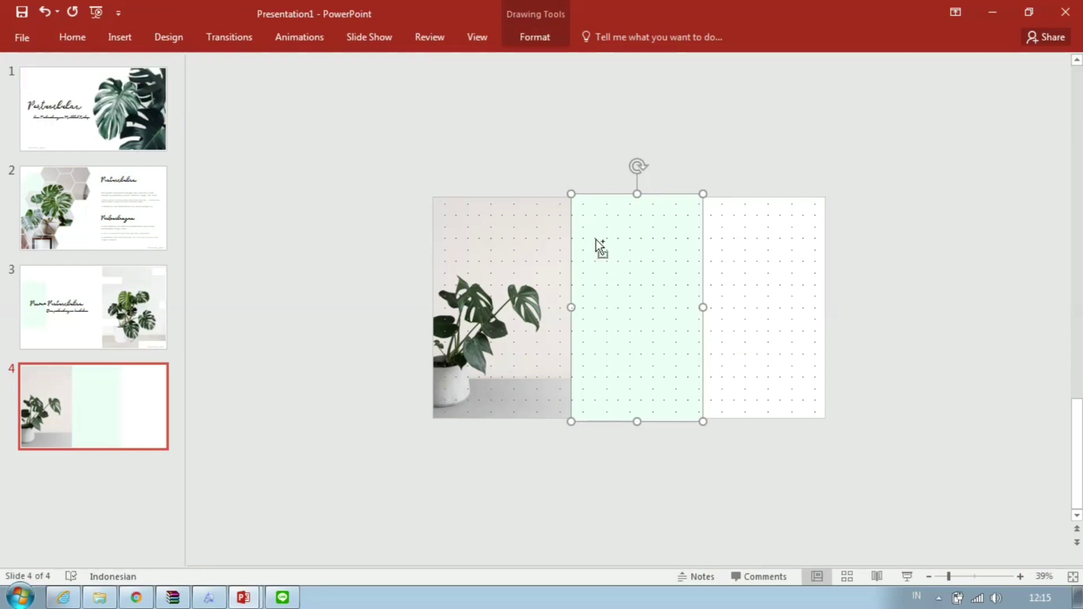
{"action": "key", "text": "ctrl+c"}
{"action": "key", "text": "ctrl+v"}
{"action": "left_click_drag", "start_coordinate": [652, 263], "coordinate": [516, 264]}
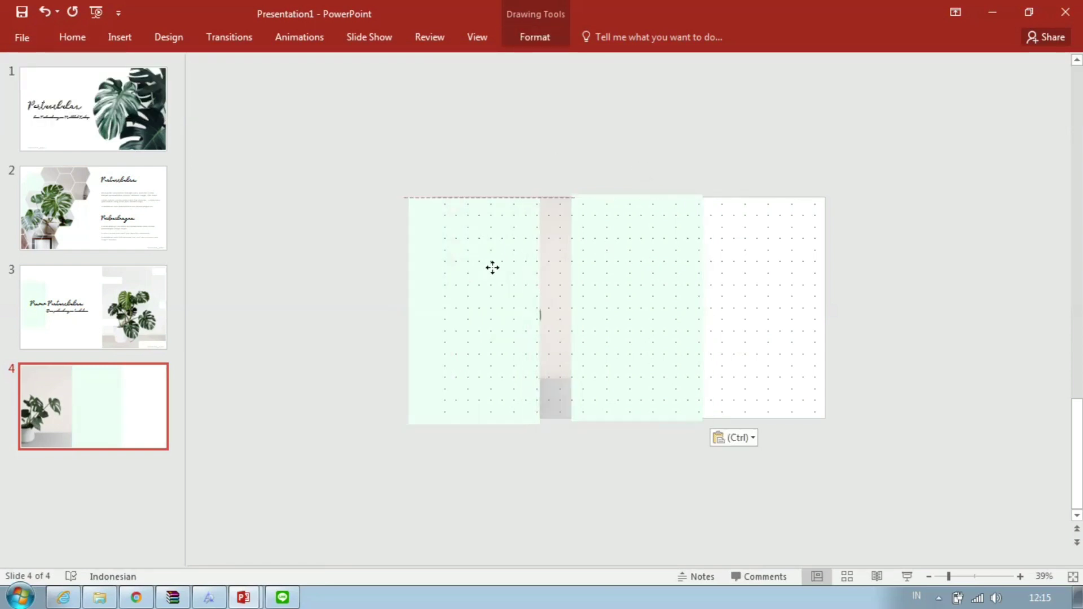
{"action": "left_click", "coordinate": [533, 37]}
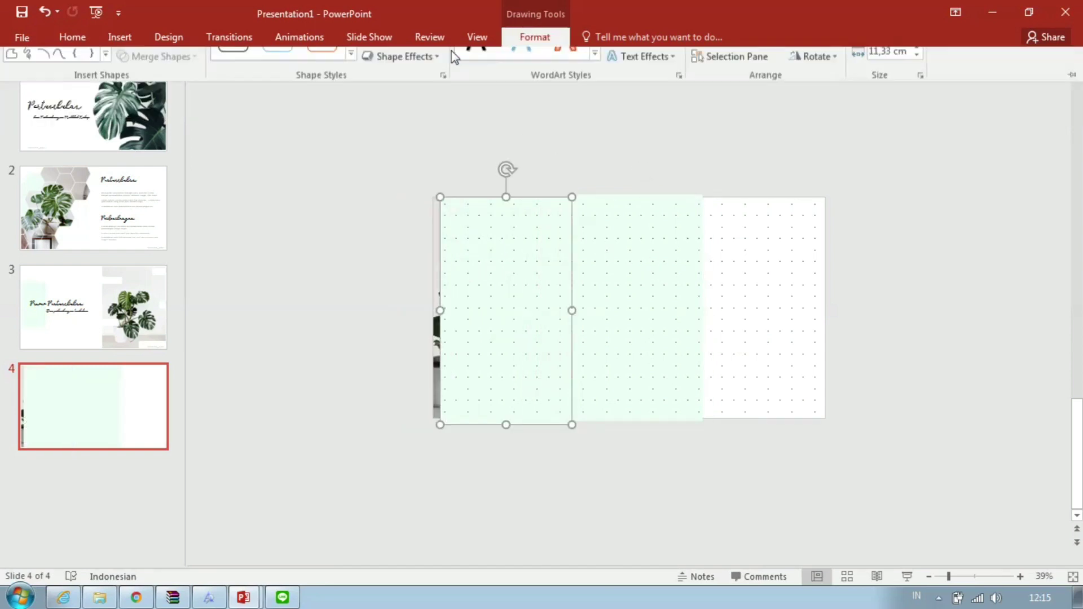
{"action": "left_click", "coordinate": [389, 58]}
{"action": "left_click", "coordinate": [369, 94]}
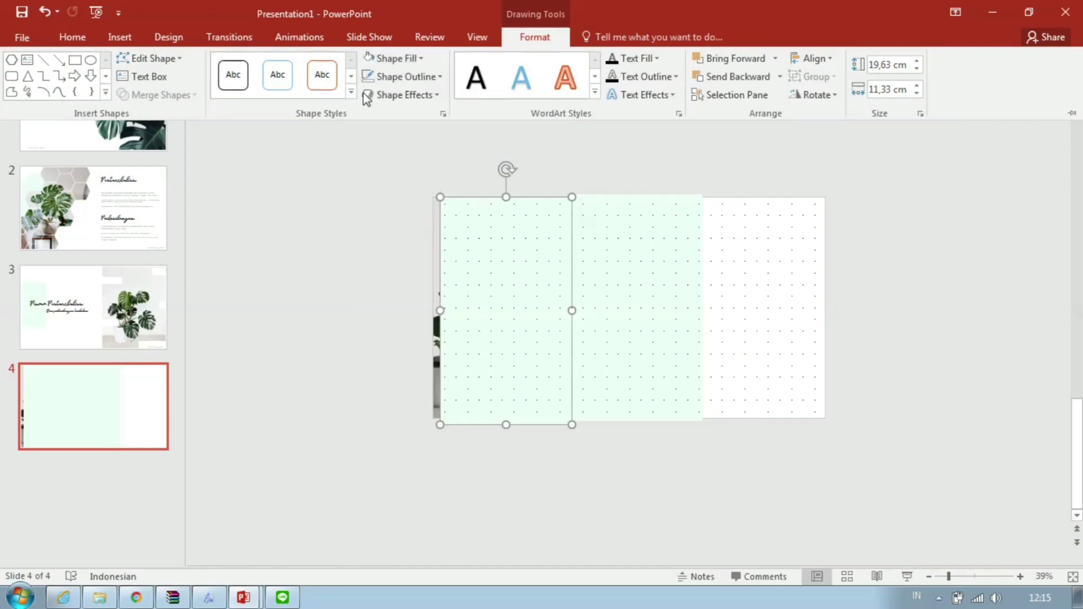
{"action": "right_click", "coordinate": [487, 276]}
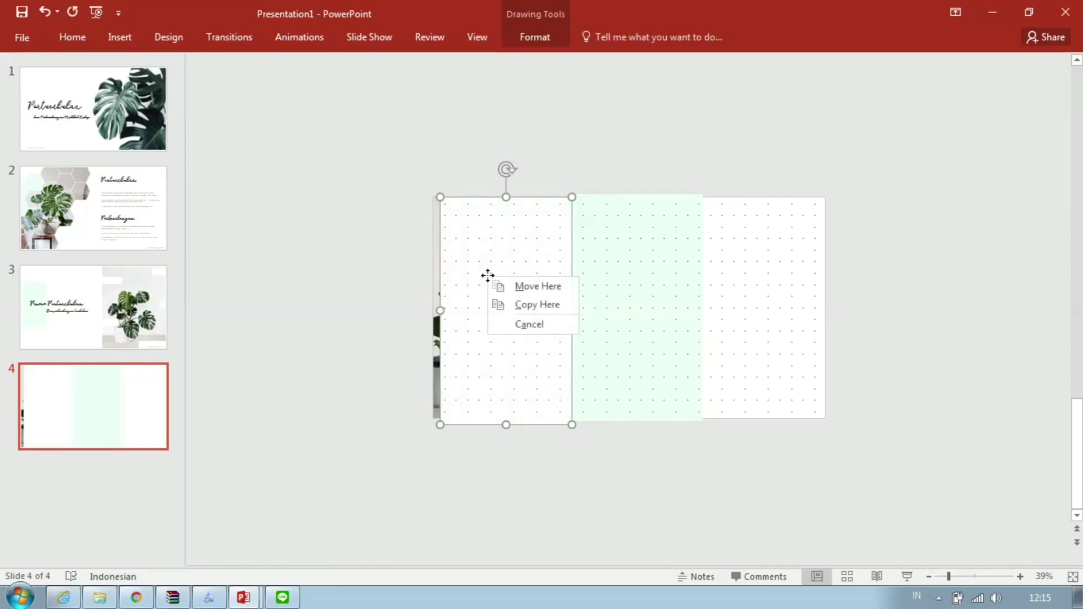
{"action": "right_click", "coordinate": [478, 247]}
{"action": "left_click", "coordinate": [553, 542]}
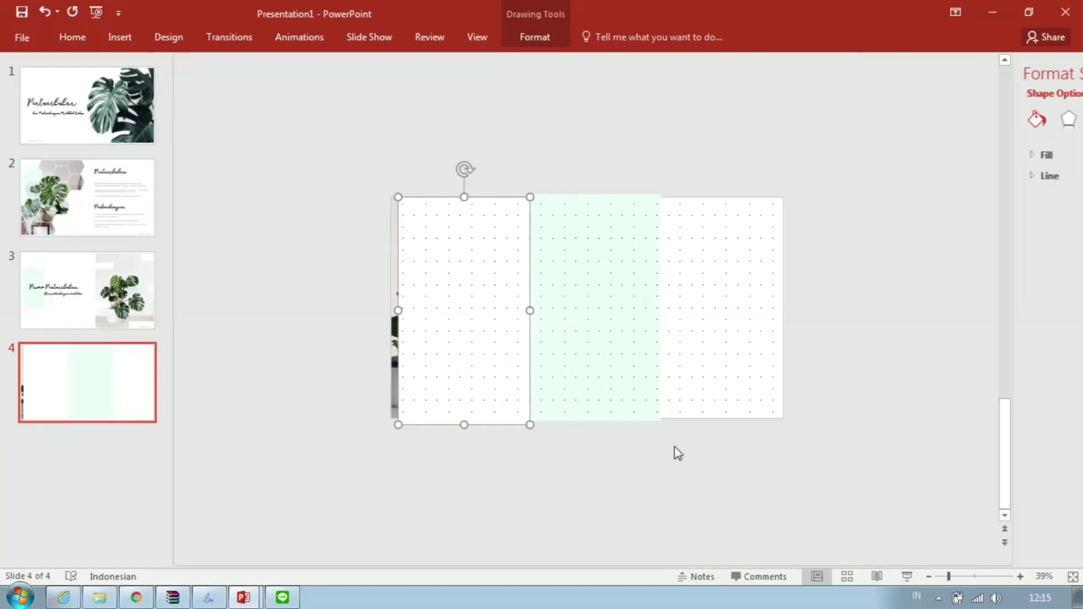
{"action": "left_click", "coordinate": [902, 156]}
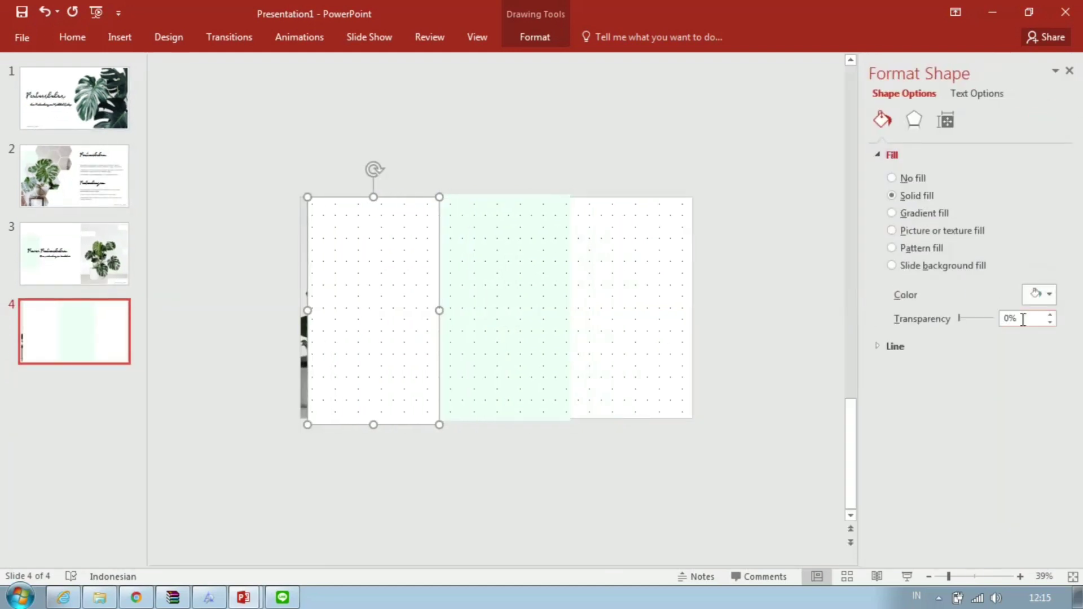
{"action": "left_click_drag", "start_coordinate": [965, 320], "coordinate": [988, 327]}
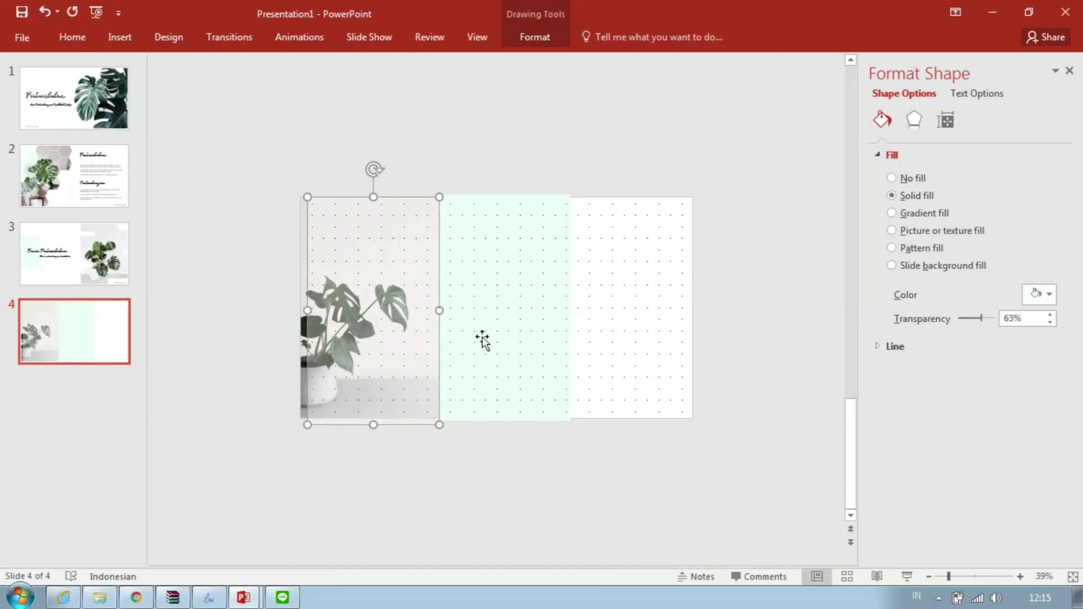
{"action": "key", "text": "Escape"}
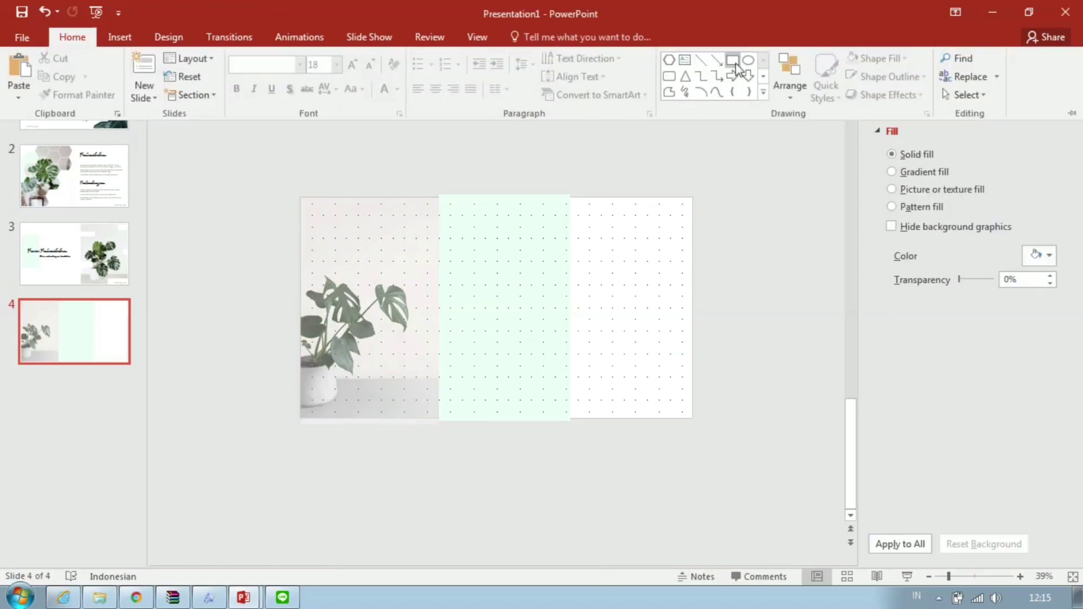
Draw a small white-filled bar over the plant pot
{"action": "left_click", "coordinate": [734, 61]}
{"action": "left_click_drag", "start_coordinate": [359, 328], "coordinate": [343, 334]}
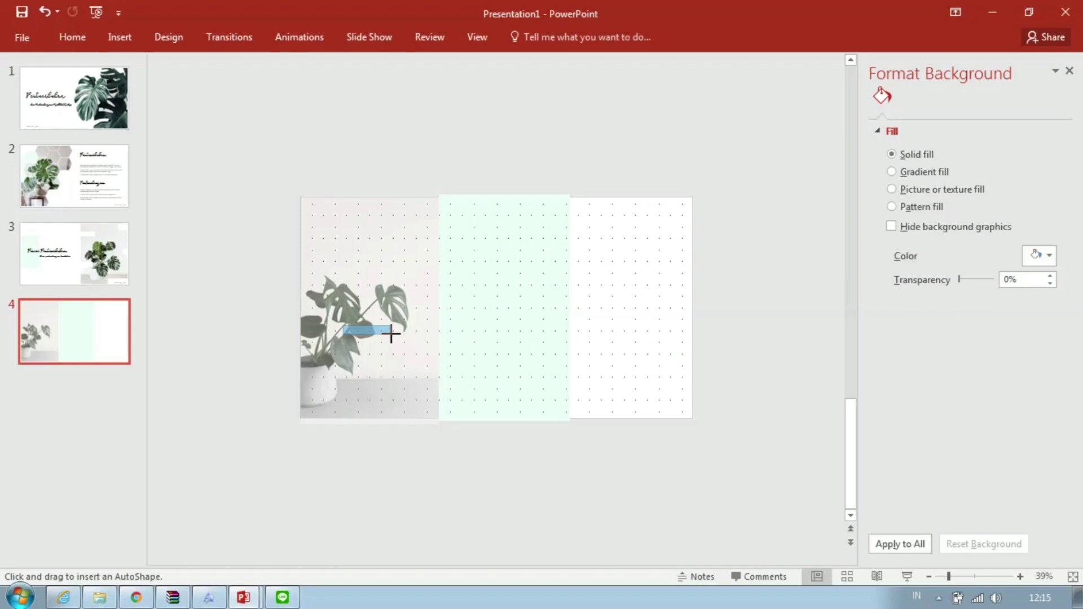
{"action": "left_click_drag", "start_coordinate": [389, 334], "coordinate": [390, 334]}
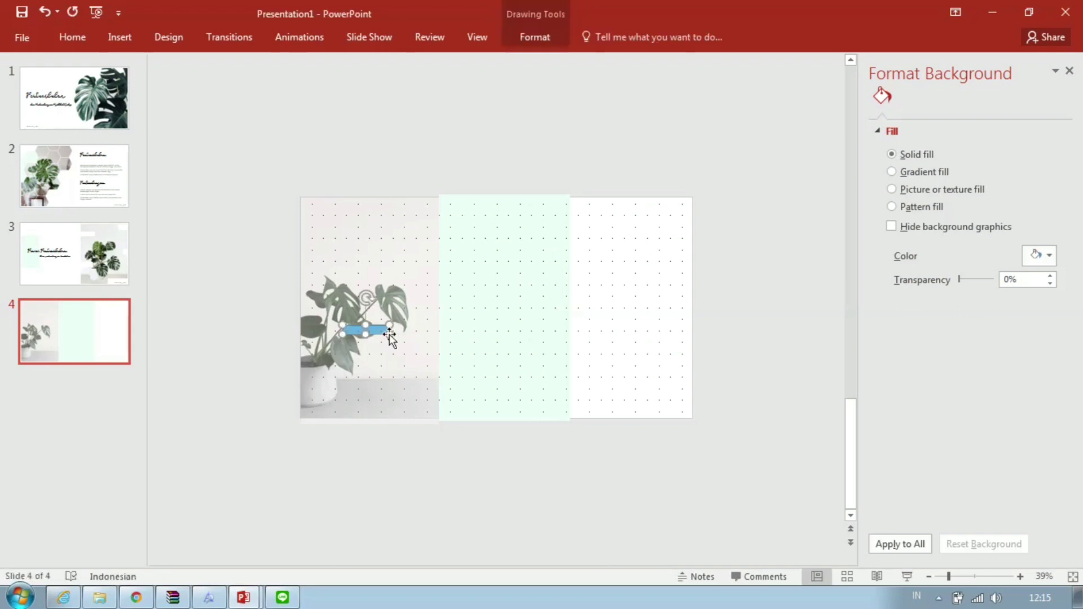
{"action": "left_click", "coordinate": [524, 38]}
{"action": "left_click", "coordinate": [392, 58]}
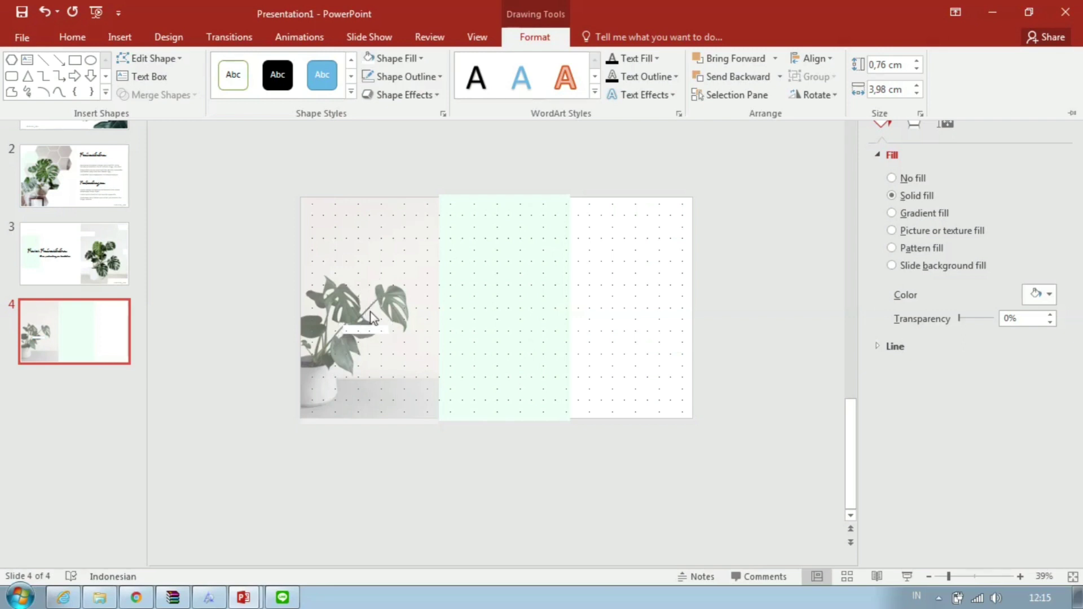
Duplicate the bar, rotate the copy 90°, and position both bars as a corner frame
{"action": "key", "text": "ctrl+v"}
{"action": "left_click", "coordinate": [816, 95]}
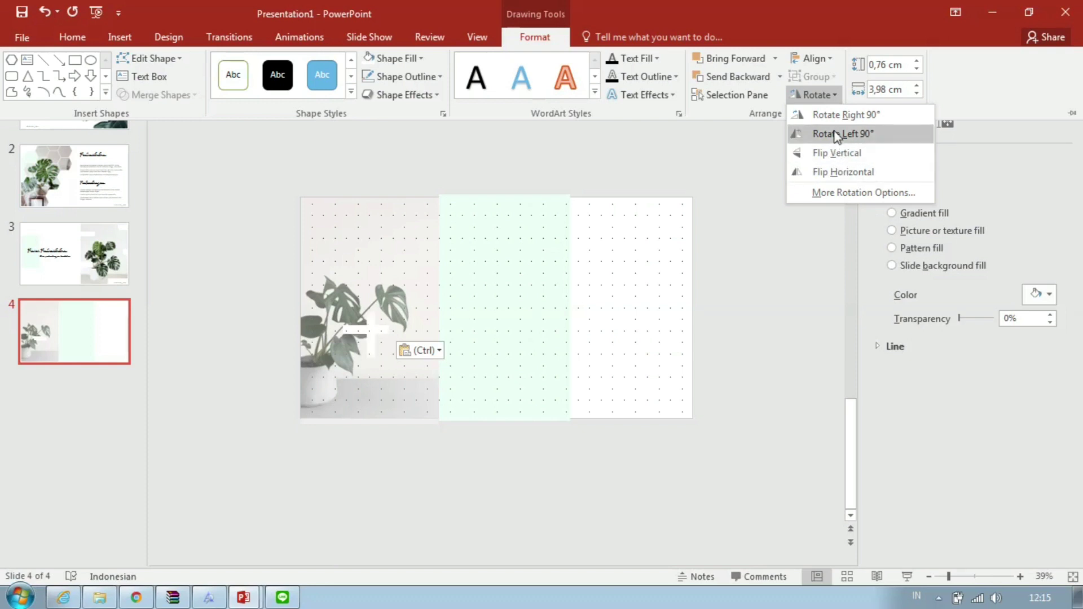
{"action": "left_click", "coordinate": [835, 133]}
{"action": "mouse_move", "coordinate": [370, 342]}
{"action": "left_mouse_down"}
{"action": "mouse_move", "coordinate": [385, 365]}
{"action": "mouse_move", "coordinate": [385, 416]}
{"action": "left_mouse_up"}
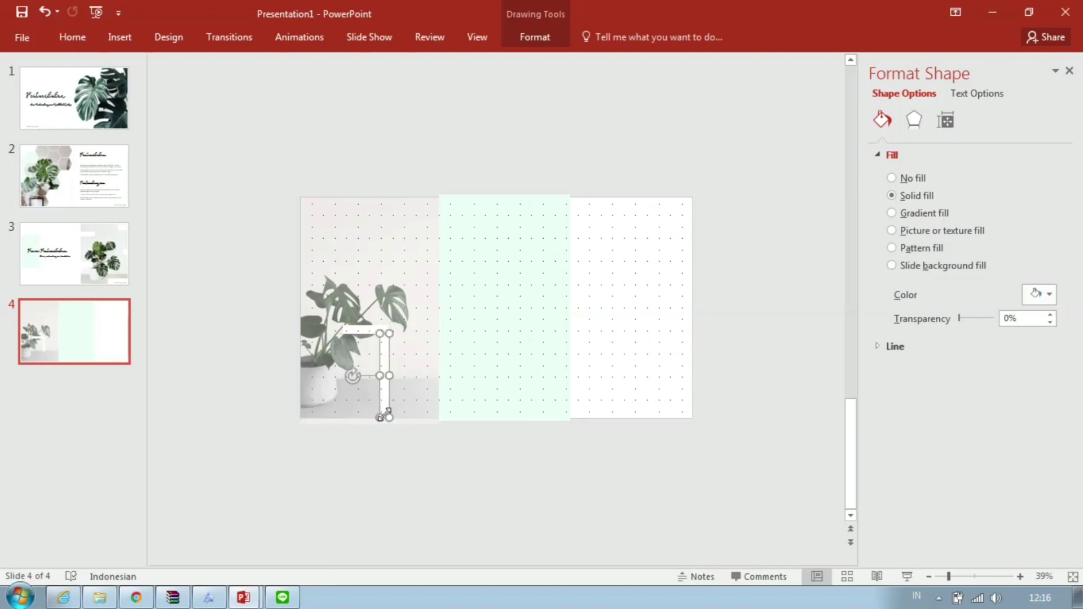
{"action": "left_click", "coordinate": [366, 332]}
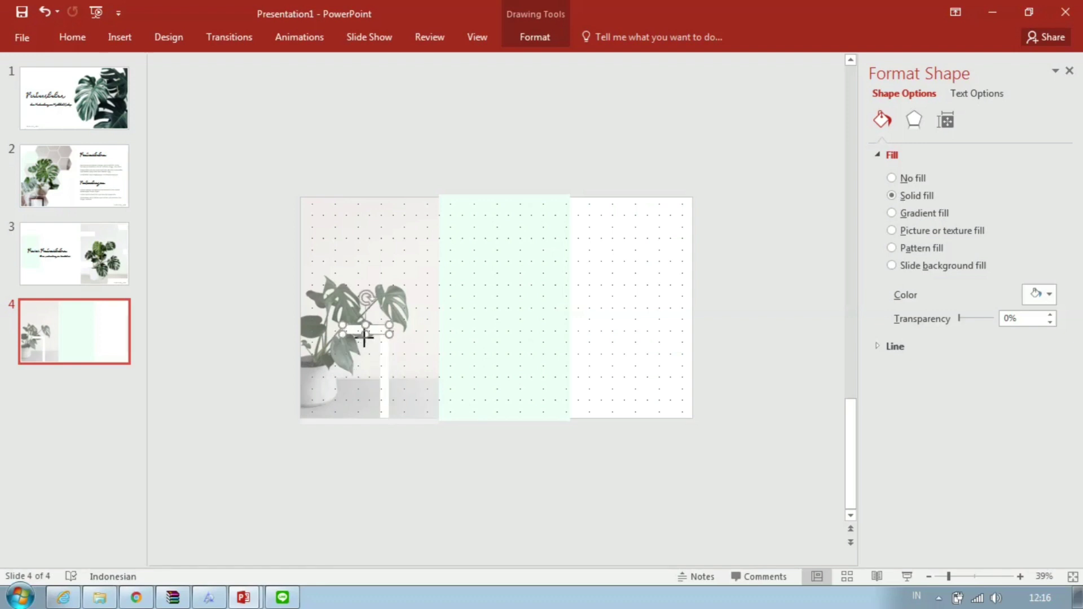
{"action": "left_click_drag", "start_coordinate": [364, 338], "coordinate": [372, 378]}
{"action": "left_click", "coordinate": [391, 469]}
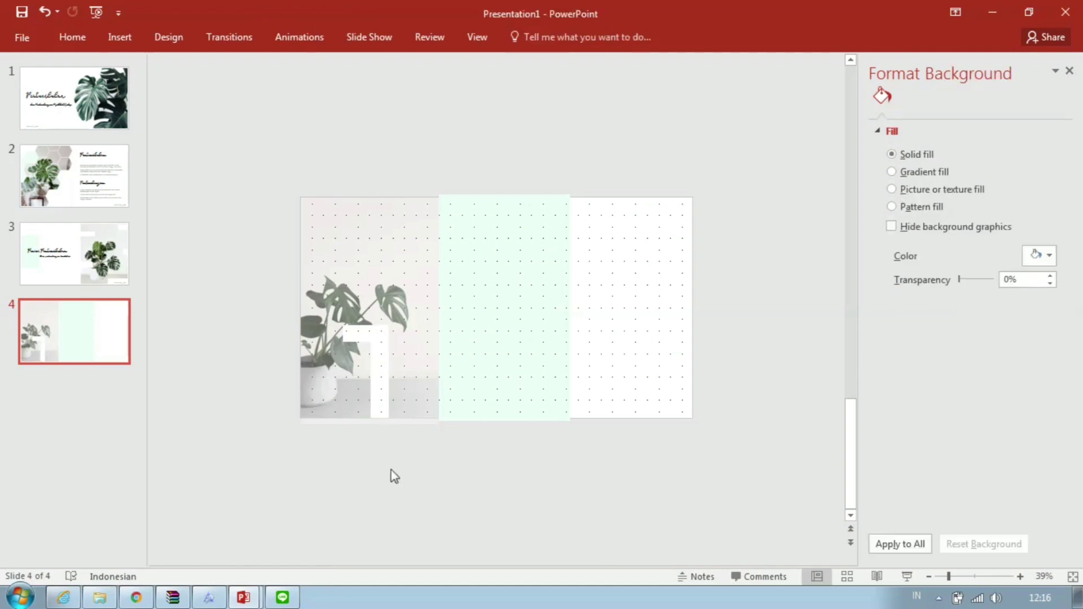
{"action": "left_click", "coordinate": [72, 36]}
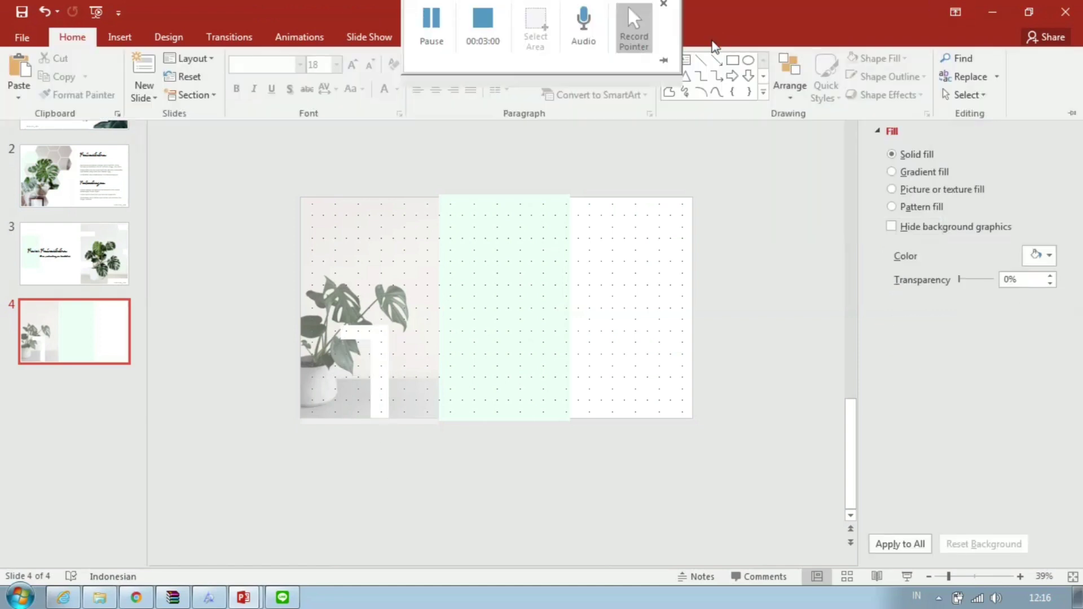
Add a 'Perkecambahan' heading near the mint panel's top in Paduka Script font
{"action": "left_click", "coordinate": [700, 60]}
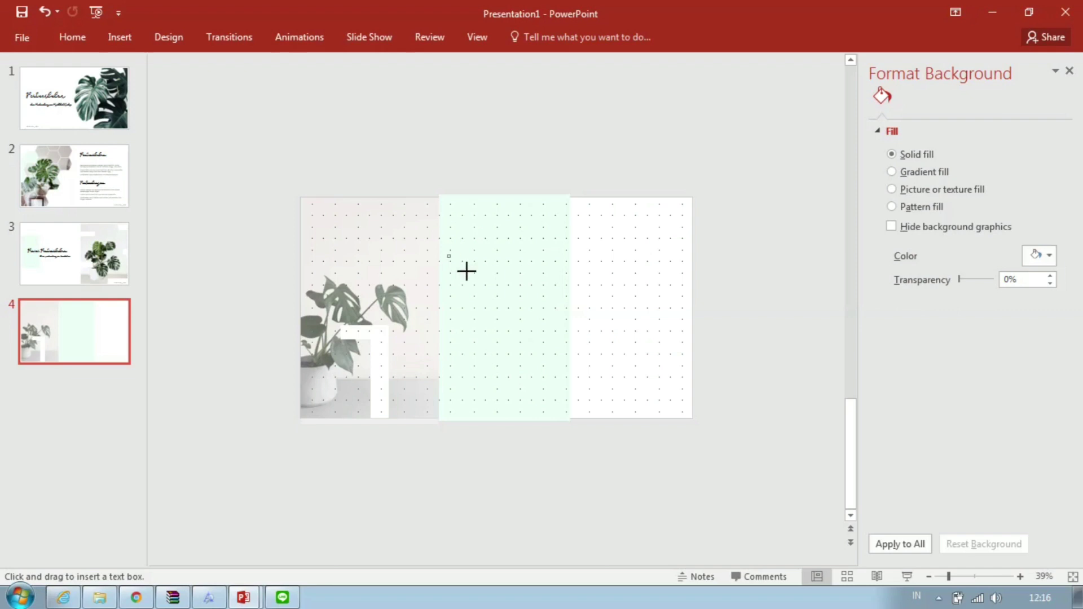
{"action": "left_click_drag", "start_coordinate": [467, 271], "coordinate": [543, 282]}
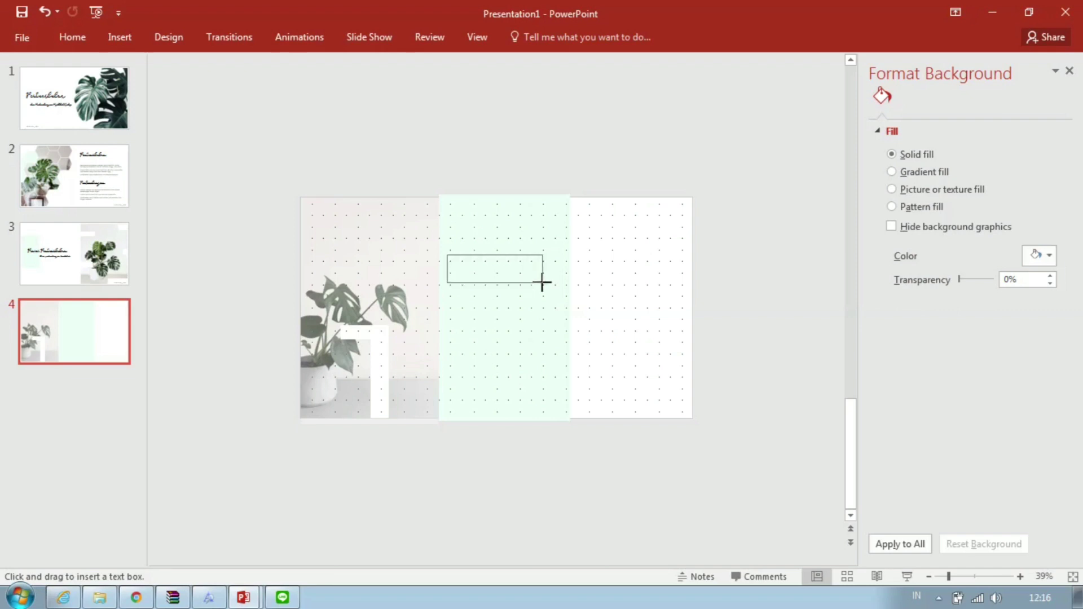
{"action": "left_click_drag", "start_coordinate": [535, 281], "coordinate": [535, 280]}
{"action": "type", "text": "PP"}
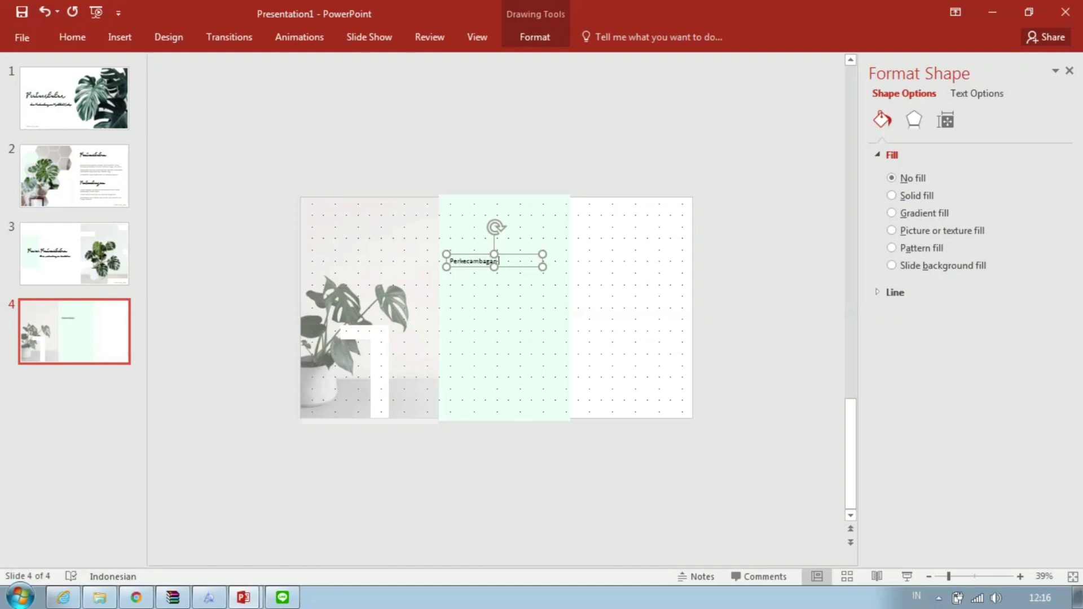
{"action": "key", "text": "ctrl+a"}
{"action": "left_click", "coordinate": [73, 37]}
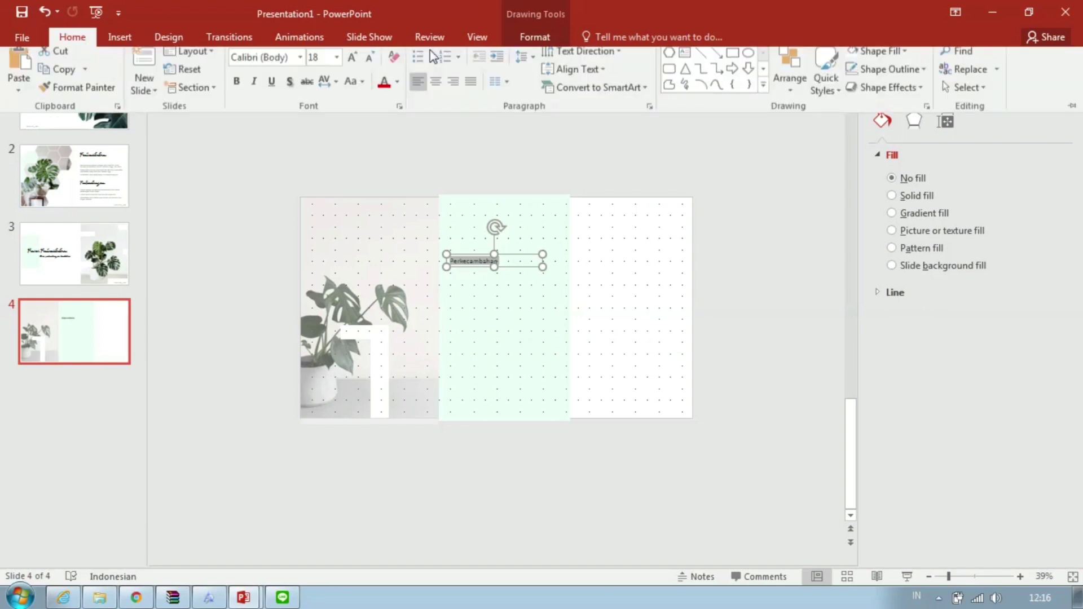
{"action": "left_click", "coordinate": [291, 67]}
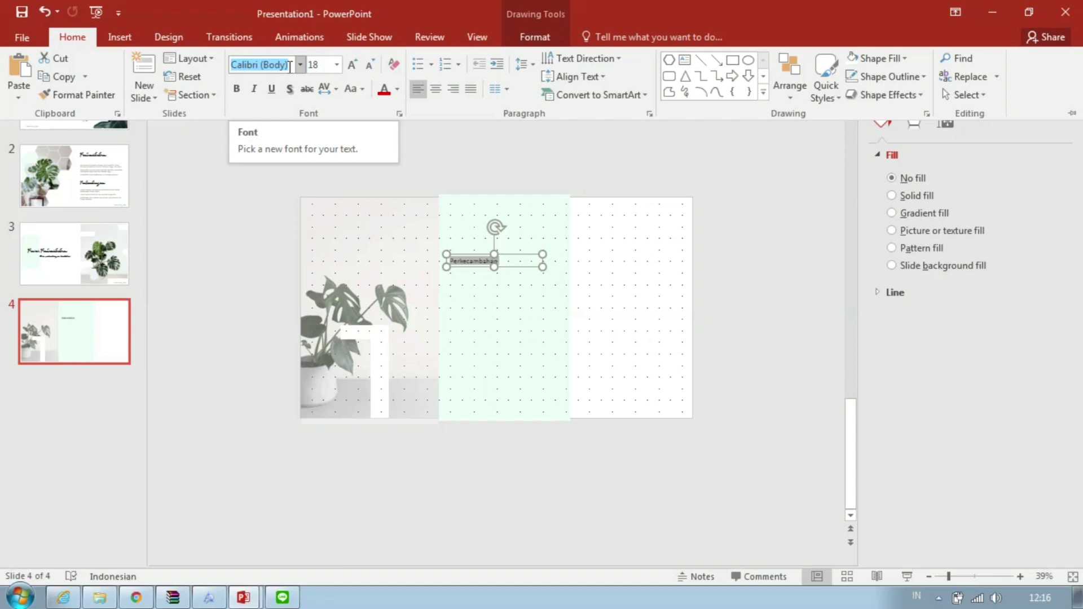
{"action": "type", "text": "Paduka Script f"}
{"action": "key", "text": "Return"}
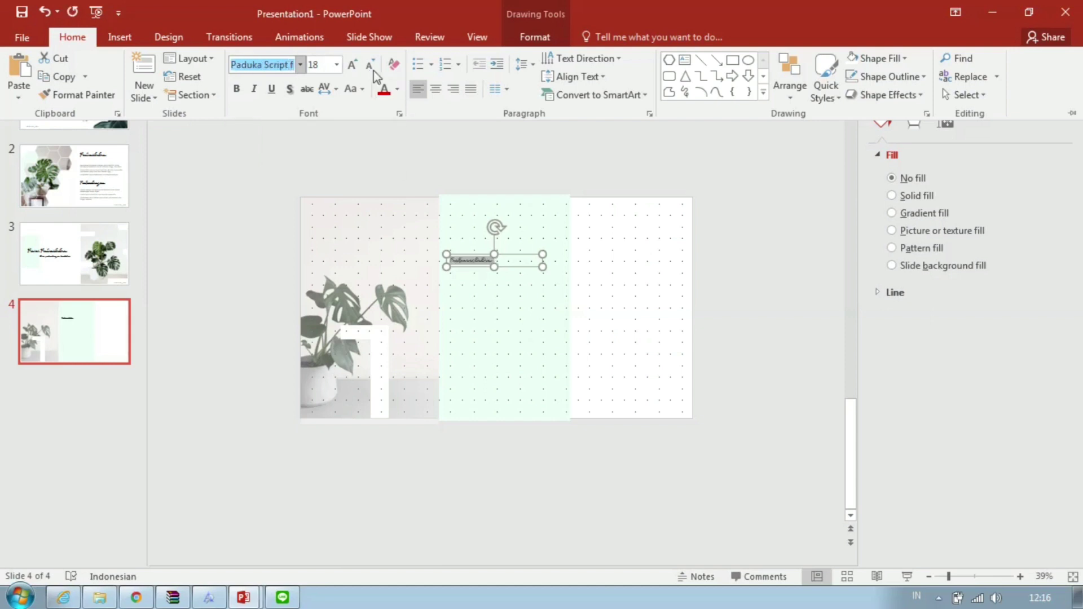
Enlarge the Perkecambahan heading to 40 pt
{"action": "left_click", "coordinate": [352, 64]}
{"action": "left_click", "coordinate": [352, 65]}
{"action": "left_click", "coordinate": [352, 64]}
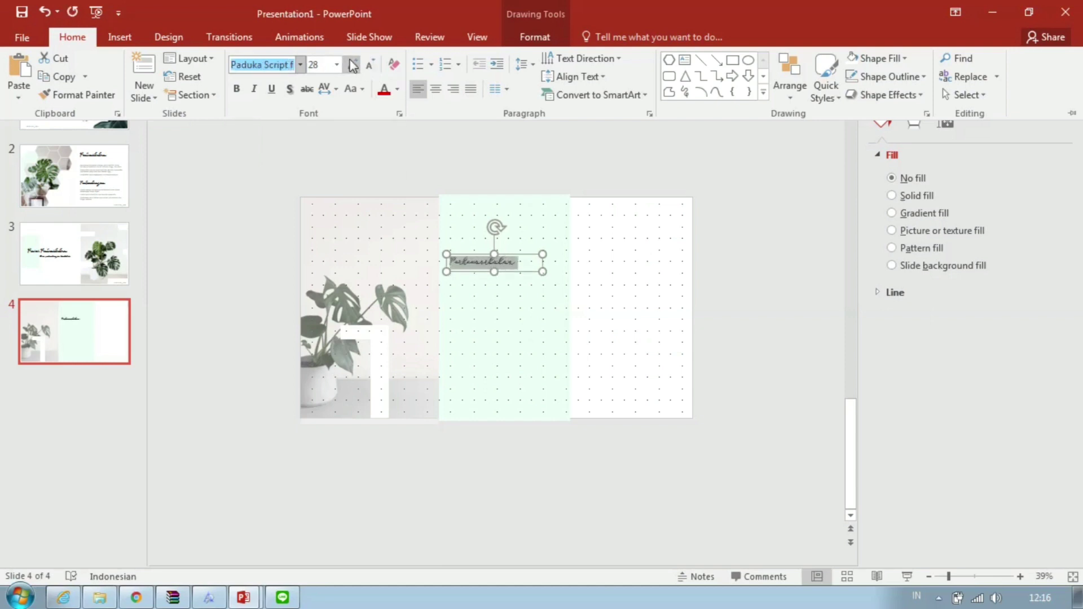
{"action": "left_click", "coordinate": [507, 179]}
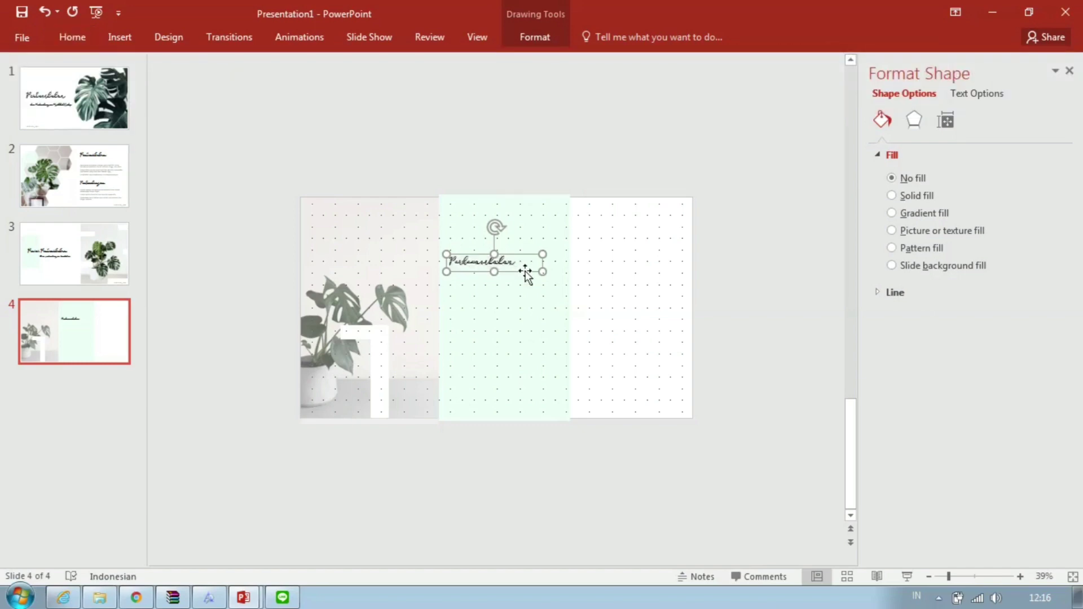
{"action": "left_click", "coordinate": [597, 152]}
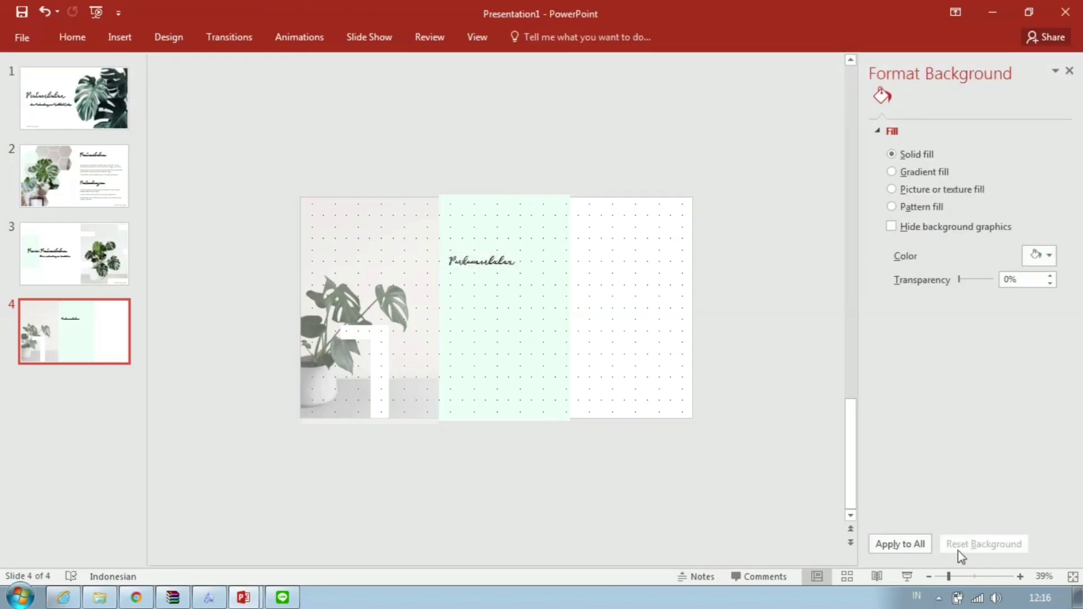
{"action": "left_click_drag", "start_coordinate": [979, 576], "coordinate": [964, 578]}
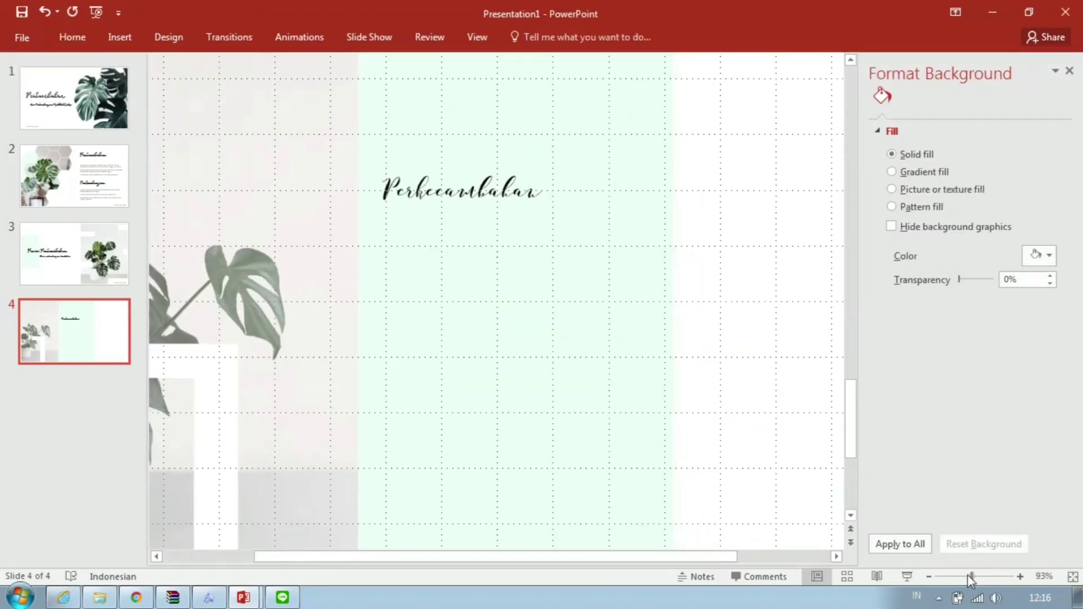
{"action": "left_click", "coordinate": [491, 226]}
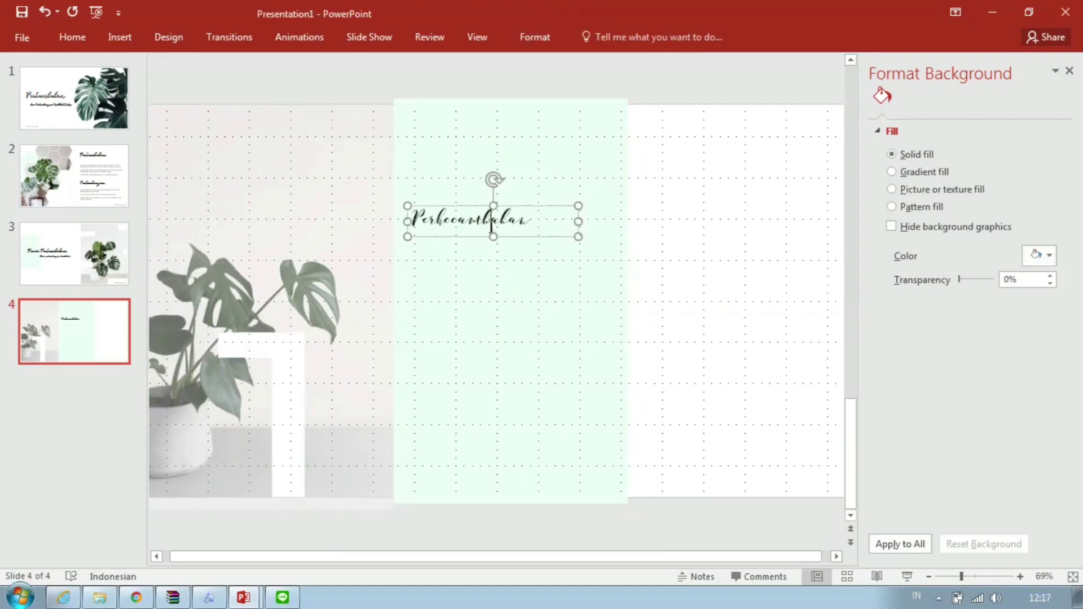
{"action": "double_click", "coordinate": [491, 226]}
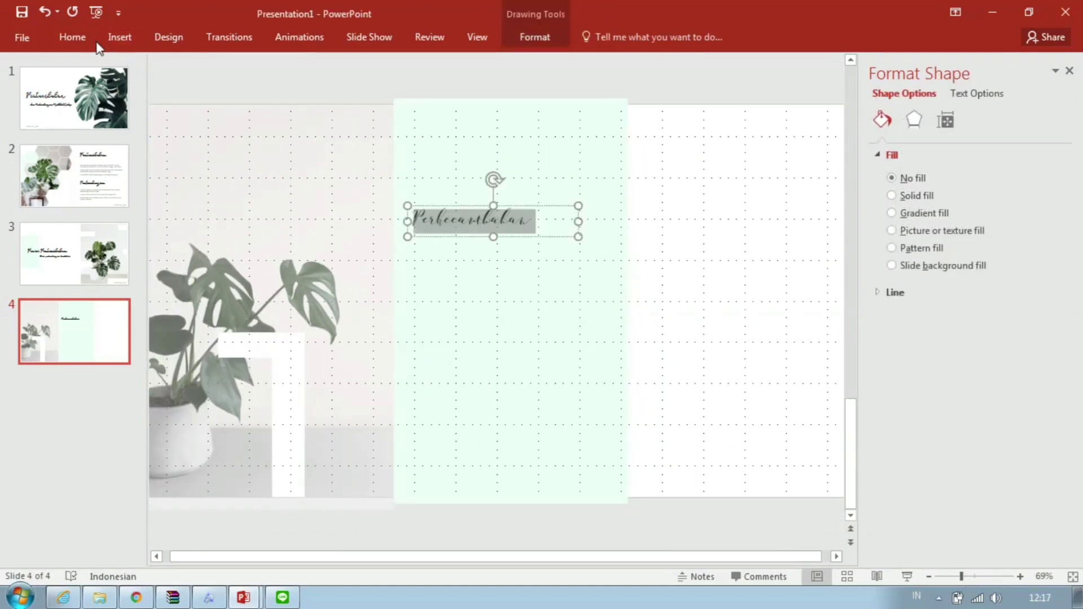
{"action": "left_click", "coordinate": [72, 37]}
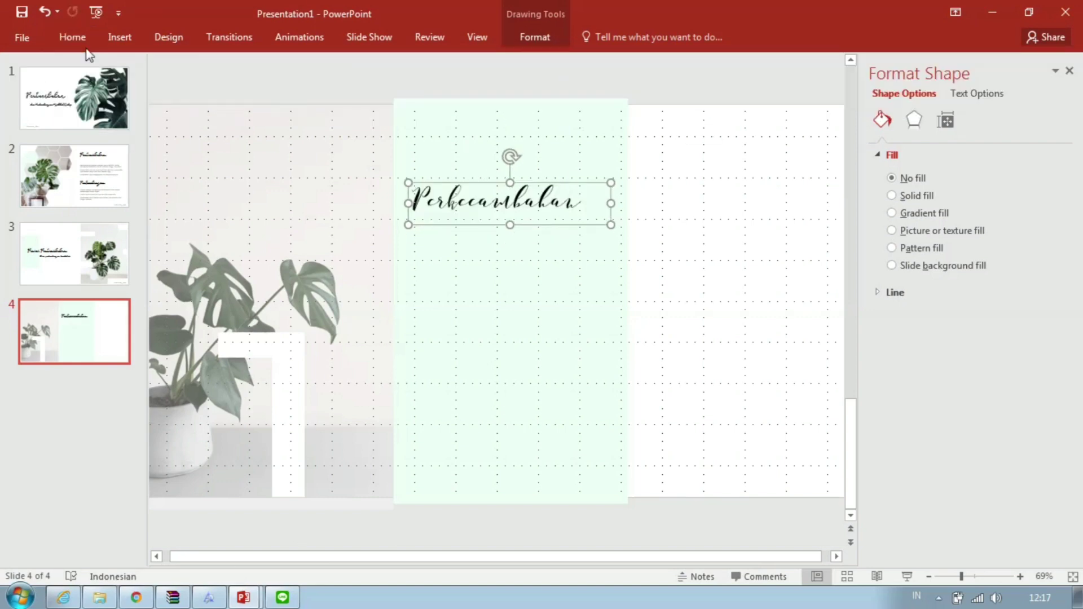
{"action": "left_click", "coordinate": [72, 37]}
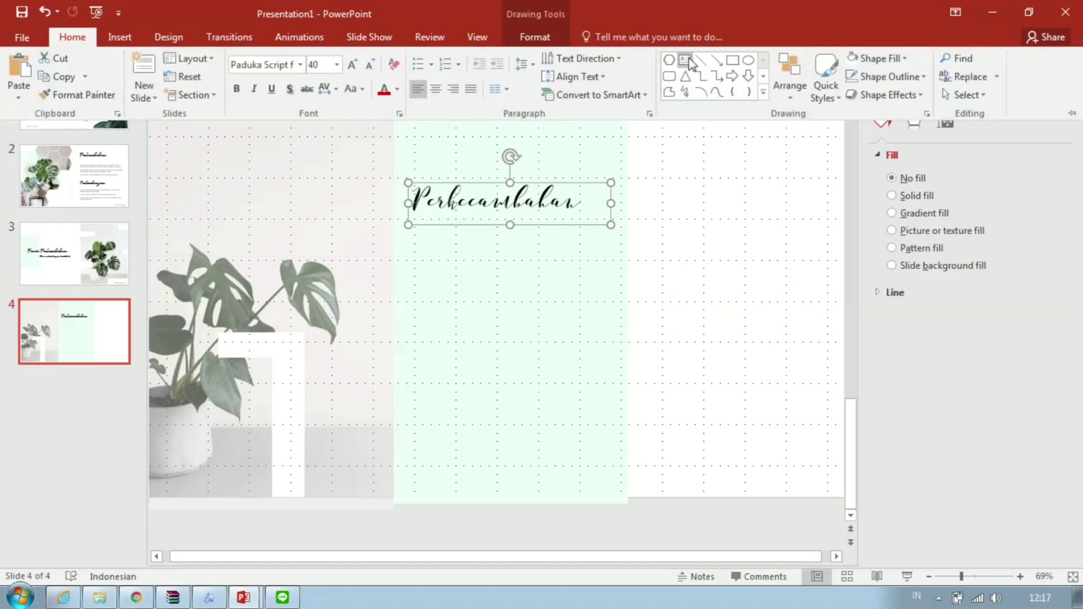
Type the paragraph 'Perkecambahan merupakan berakhirnya masa dormansi biji…' in a new box under the heading
{"action": "left_click", "coordinate": [689, 60]}
{"action": "left_click_drag", "start_coordinate": [419, 255], "coordinate": [608, 316]}
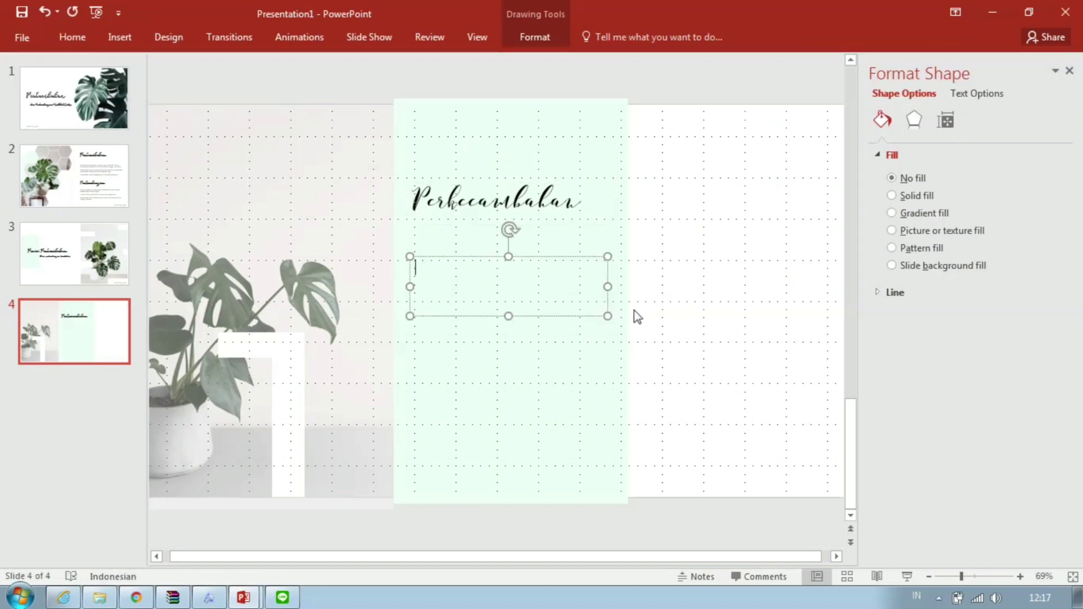
{"action": "type", "text": "perkec"}
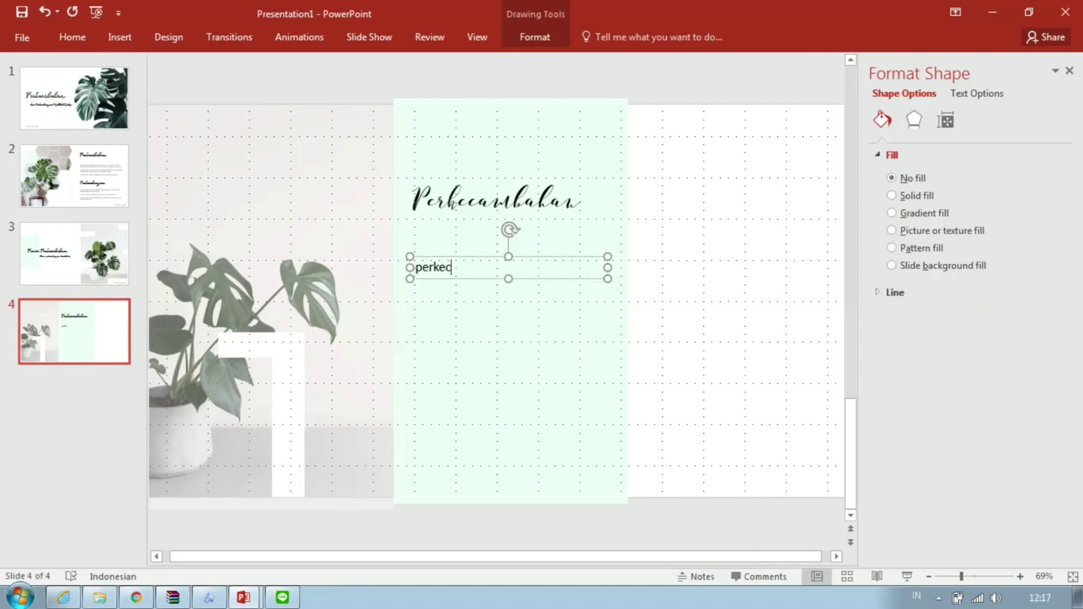
{"action": "type", "text": "an merupakan masa"}
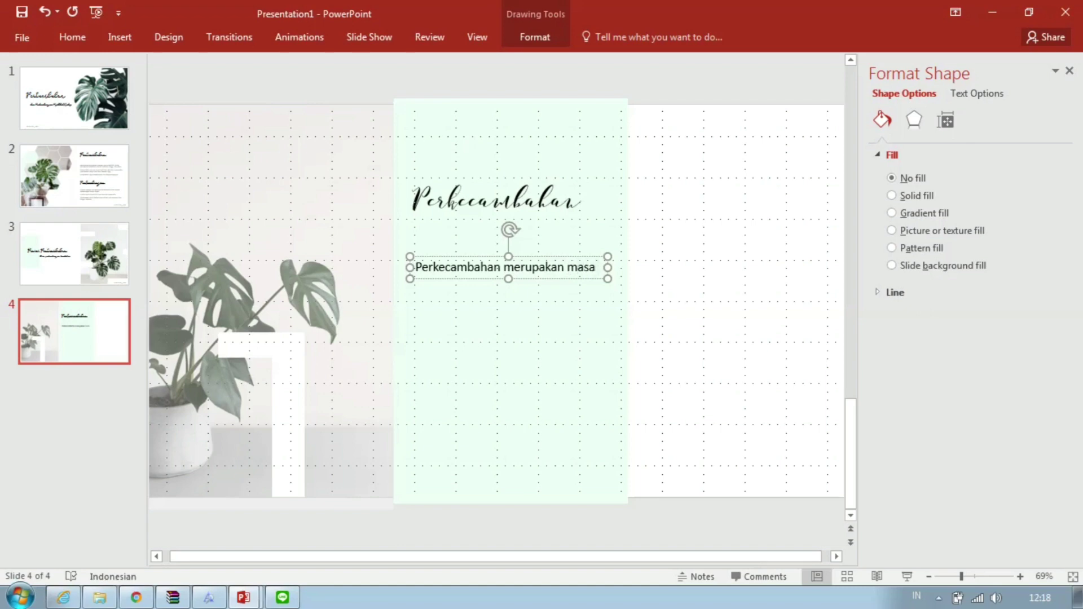
{"action": "type", "text": "berk"}
{"action": "key", "text": "BackSpace"}
{"action": "key", "text": "BackSpace"}
{"action": "key", "text": "BackSpace"}
{"action": "type", "text": "hirnya"}
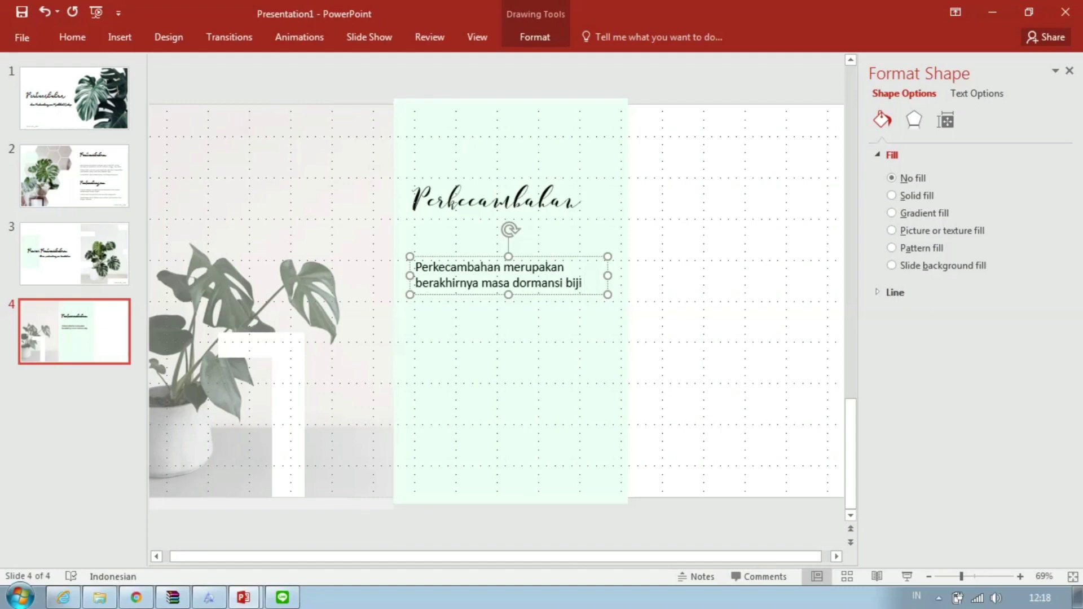
{"action": "type", "text": "tan"}
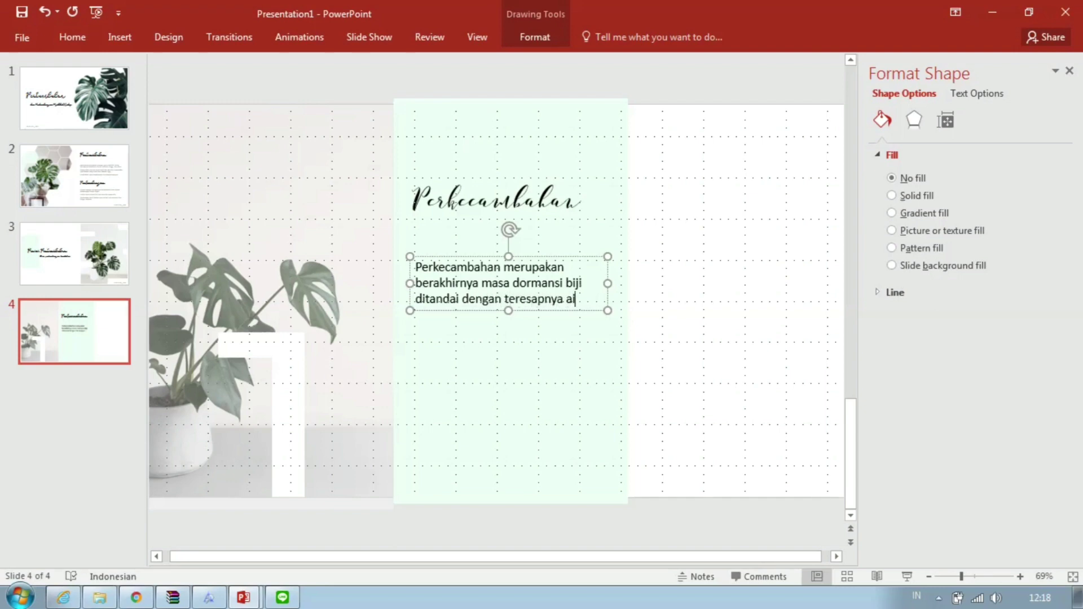
{"action": "type", "text": "dalam sel-sel b"}
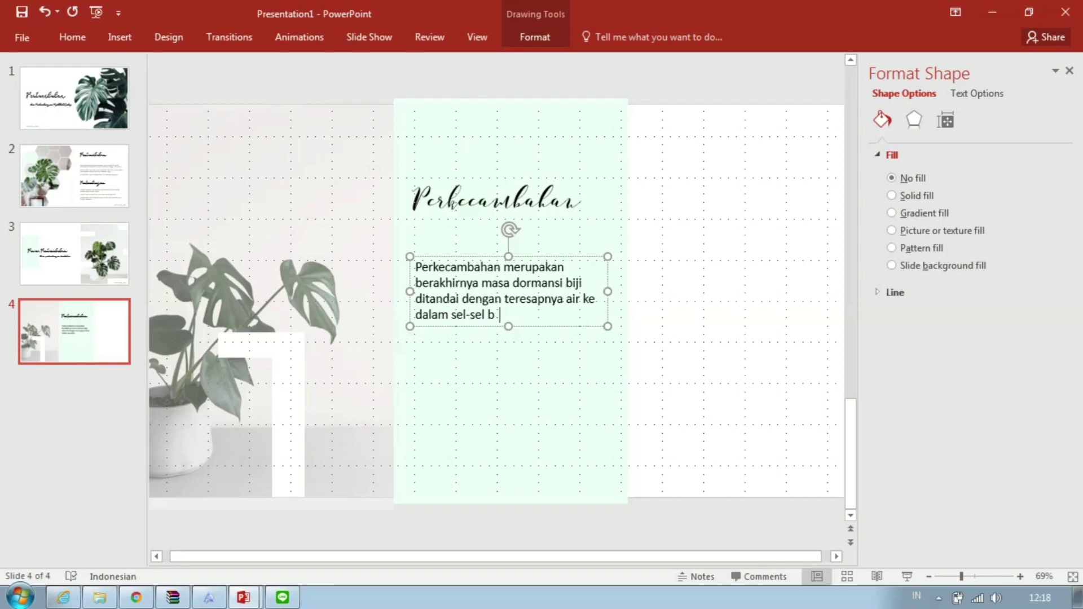
{"action": "type", "text": "ij"}
{"action": "key", "text": "ctrl+a"}
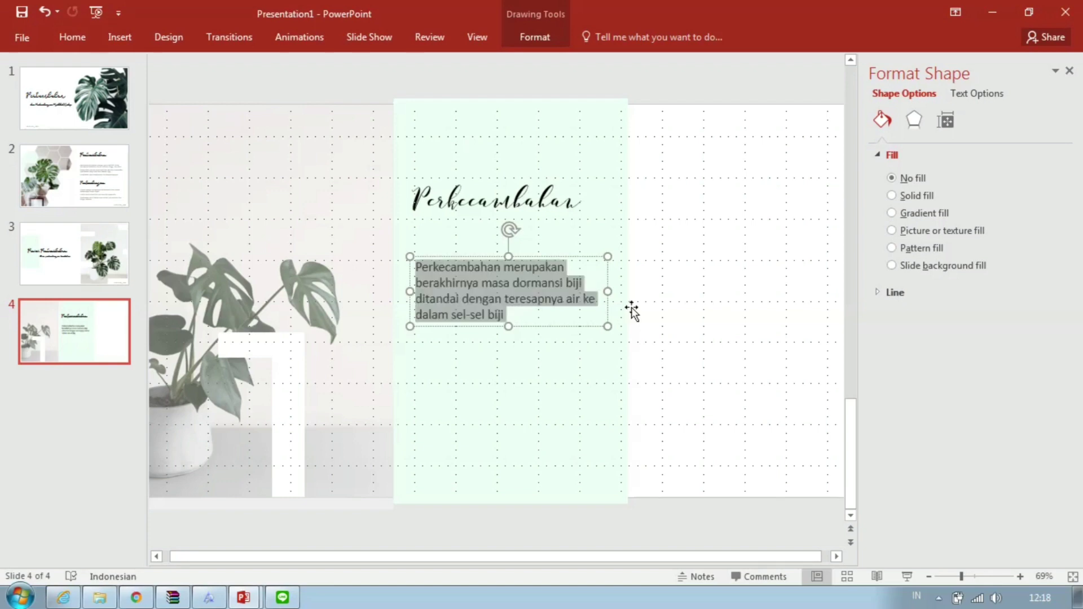
Set the body paragraph to 12 pt with character spacing expanded by 2 pt
{"action": "left_click", "coordinate": [73, 33]}
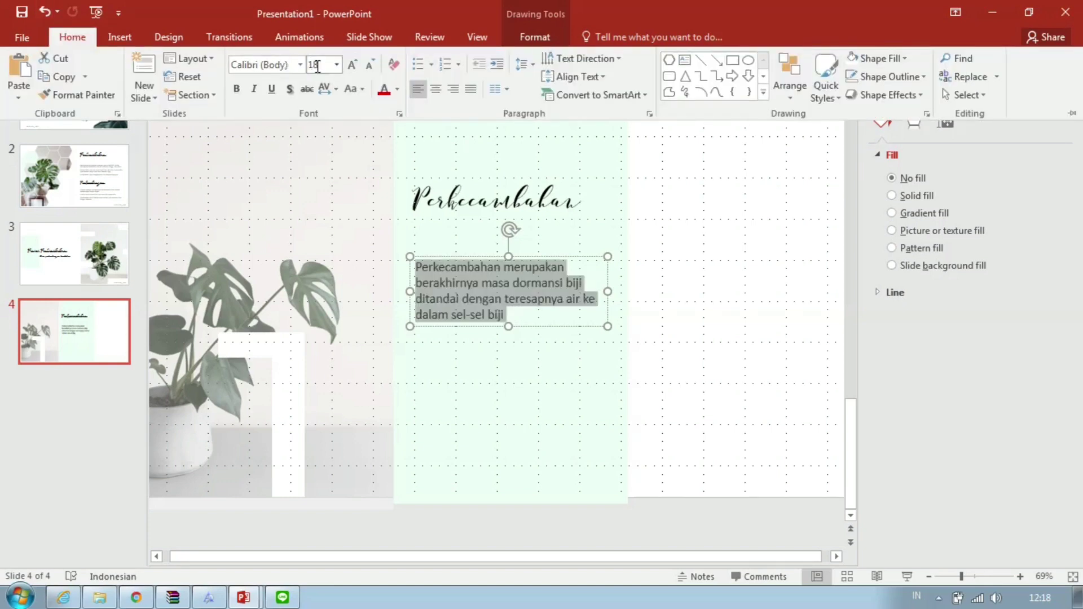
{"action": "left_click", "coordinate": [370, 64]}
{"action": "left_click", "coordinate": [369, 65]}
{"action": "left_click", "coordinate": [369, 64]}
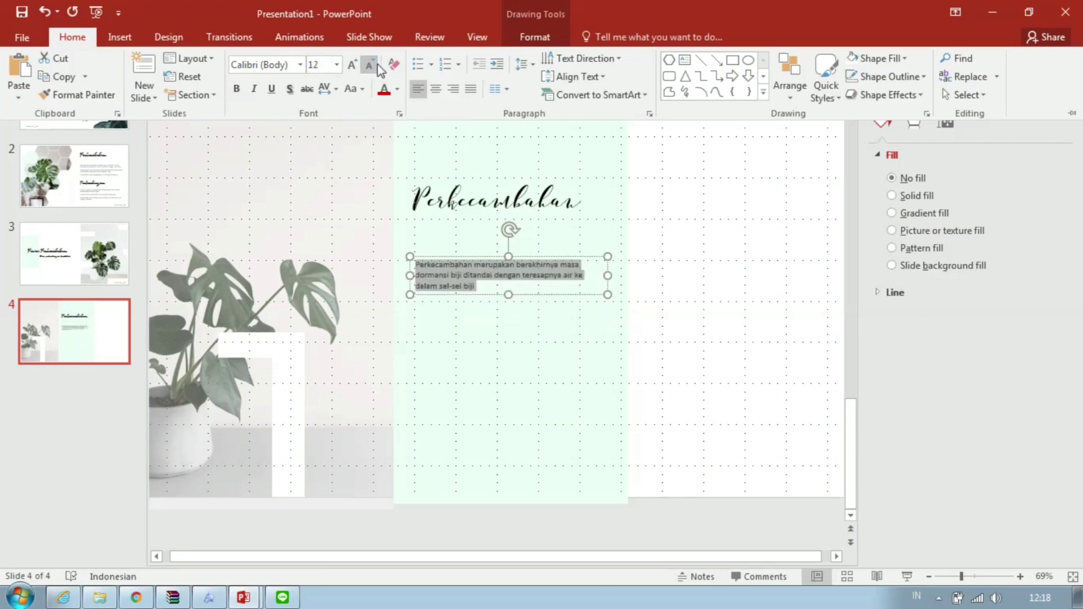
{"action": "left_click", "coordinate": [336, 89]}
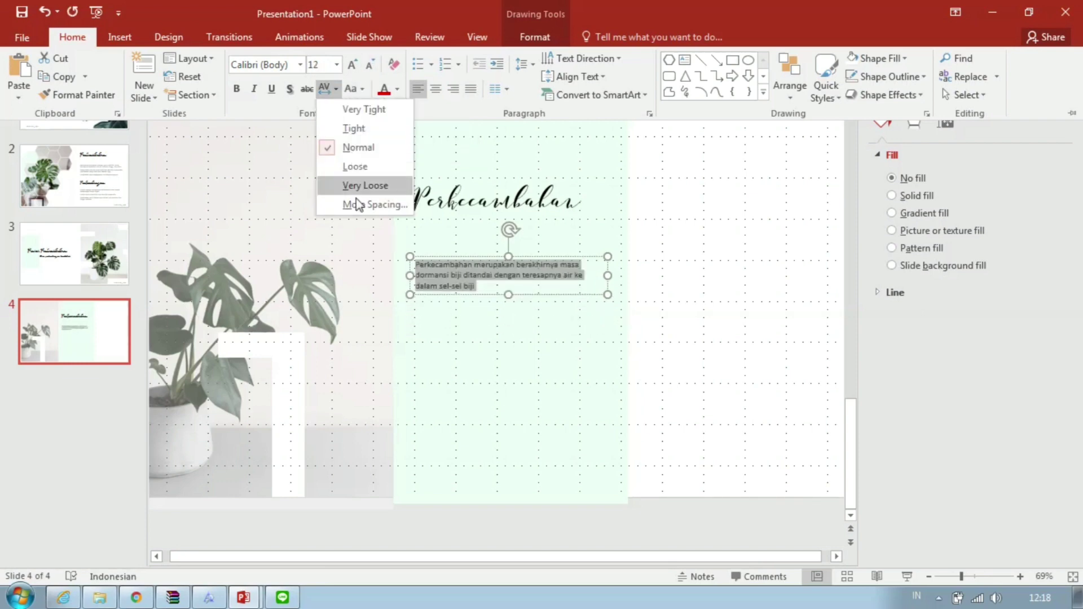
{"action": "left_click", "coordinate": [361, 184]}
{"action": "left_click", "coordinate": [529, 228]}
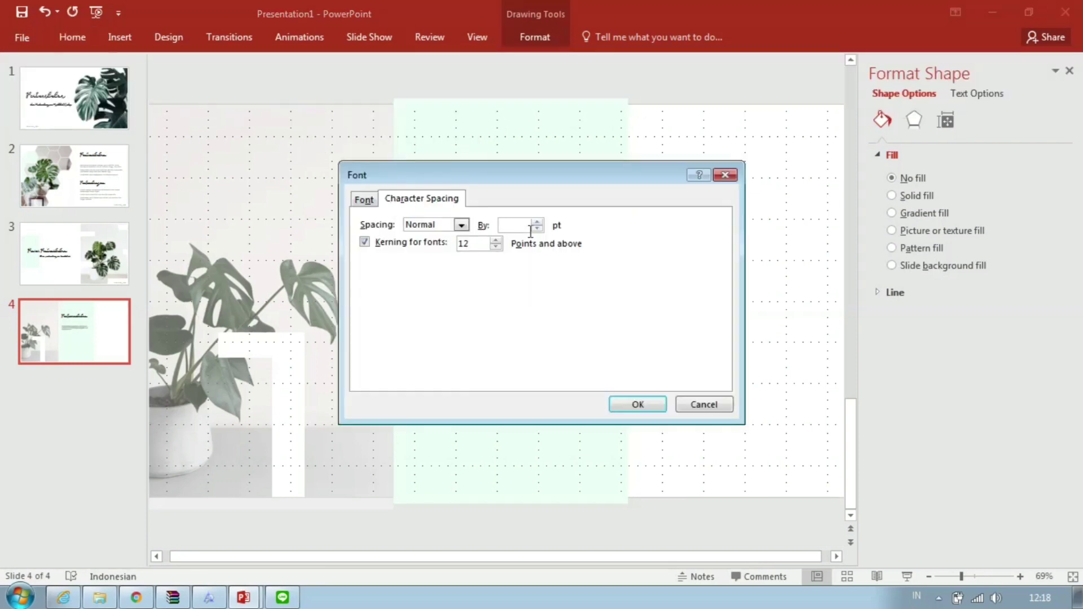
{"action": "type", "text": "2"}
{"action": "key", "text": "Return"}
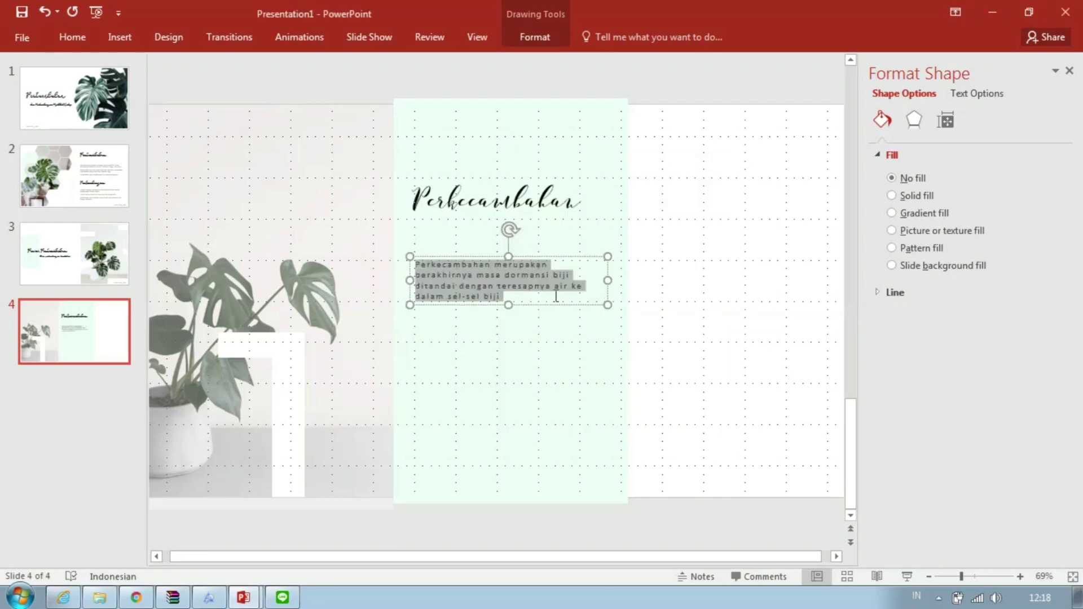
{"action": "left_click", "coordinate": [527, 242]}
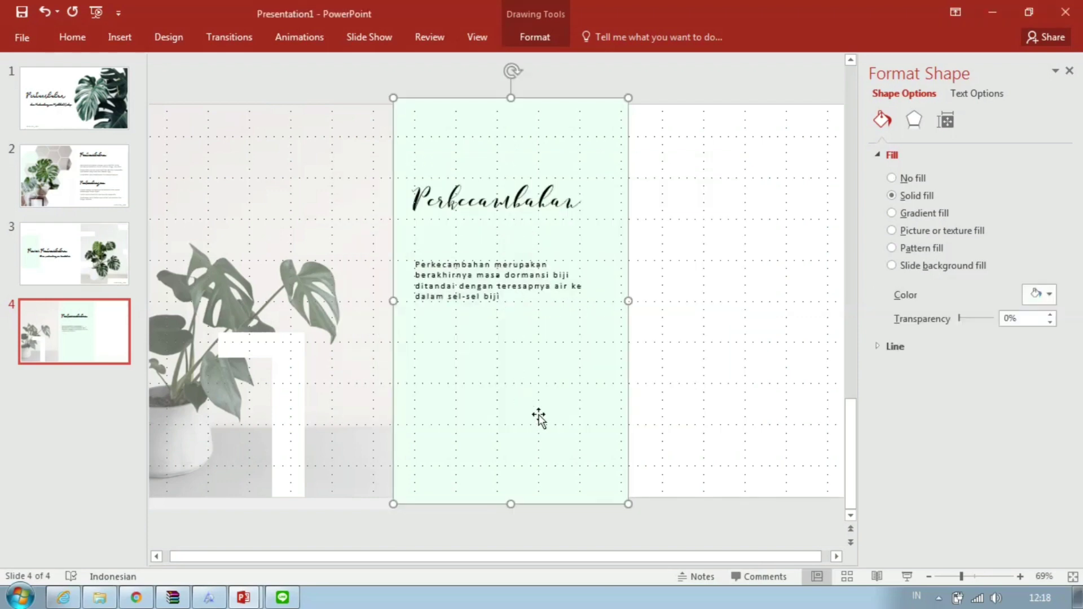
Add a note below headed 'Masa dormansi biji', explaining its cells are inactive but not dead
{"action": "left_click", "coordinate": [79, 38]}
{"action": "left_click", "coordinate": [681, 57]}
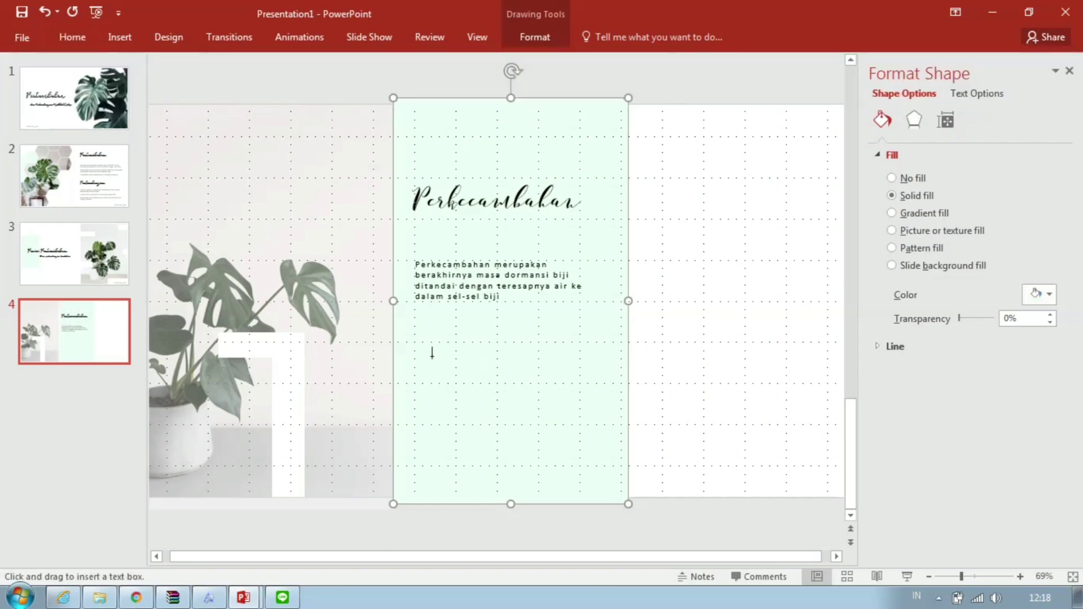
{"action": "left_click_drag", "start_coordinate": [416, 349], "coordinate": [581, 383]}
{"action": "type", "text": "* m"}
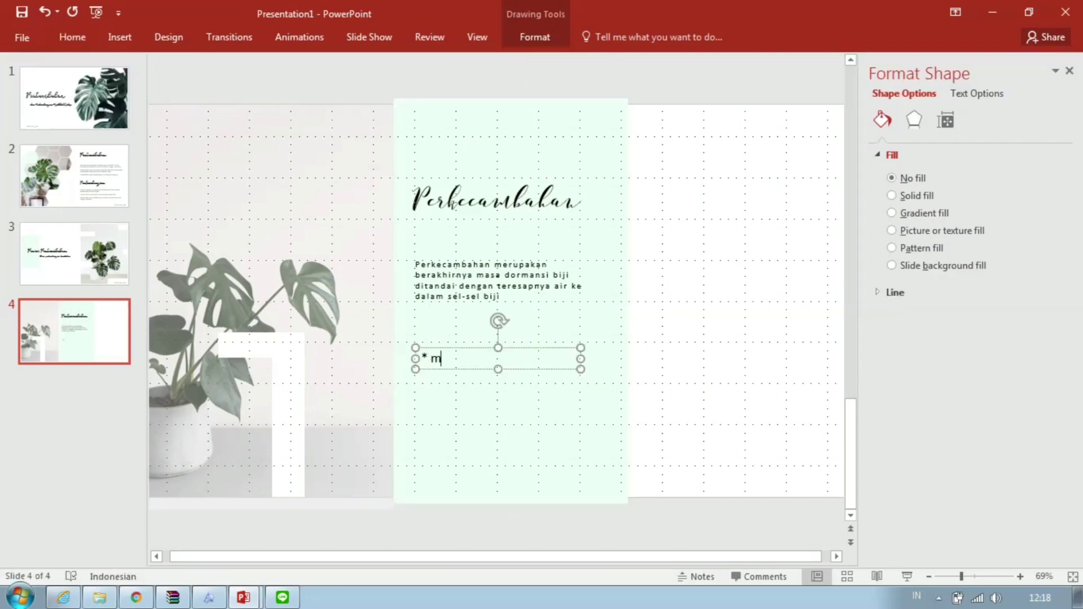
{"action": "type", "text": "Masa dormansi biji"}
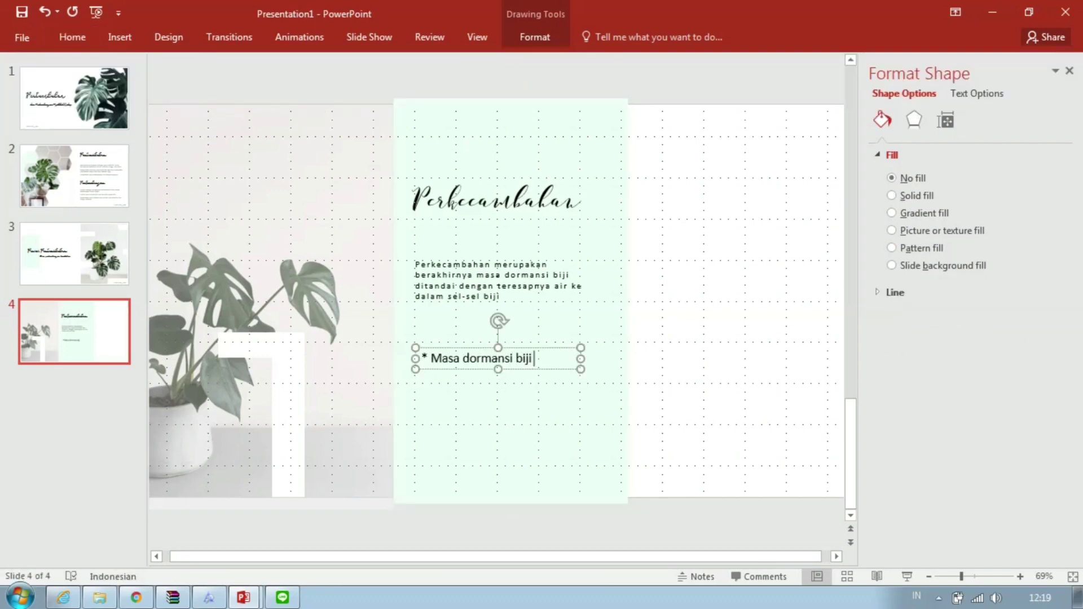
{"action": "key", "text": "Return"}
{"action": "type", "text": "erupakan "}
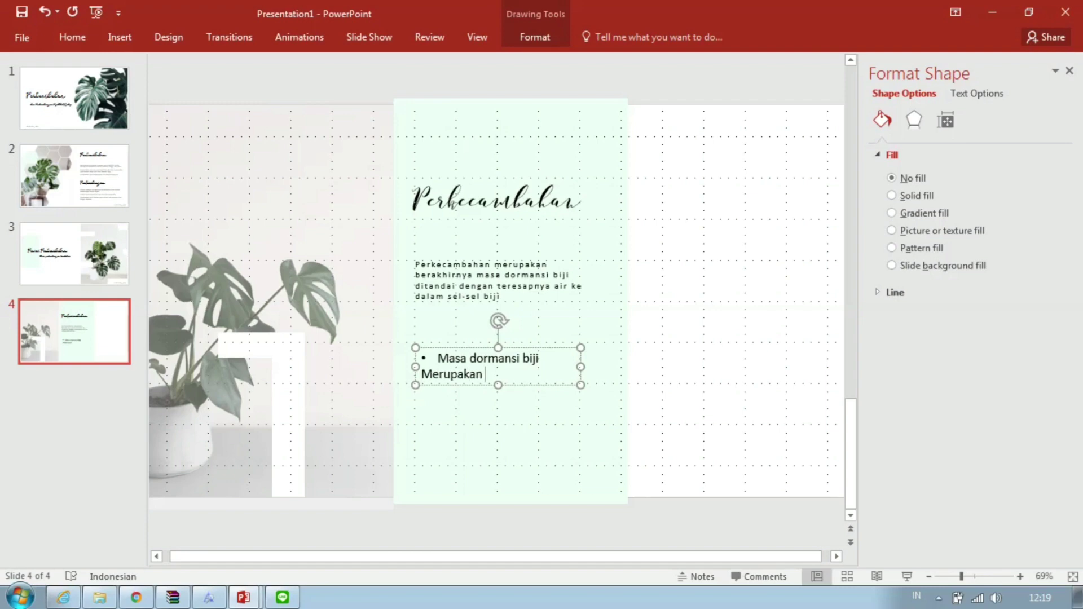
{"action": "type", "text": "masa ketika"}
{"action": "type", "text": " sel s"}
{"action": "type", "text": "sel-sel penyusunnya tidak aktif"}
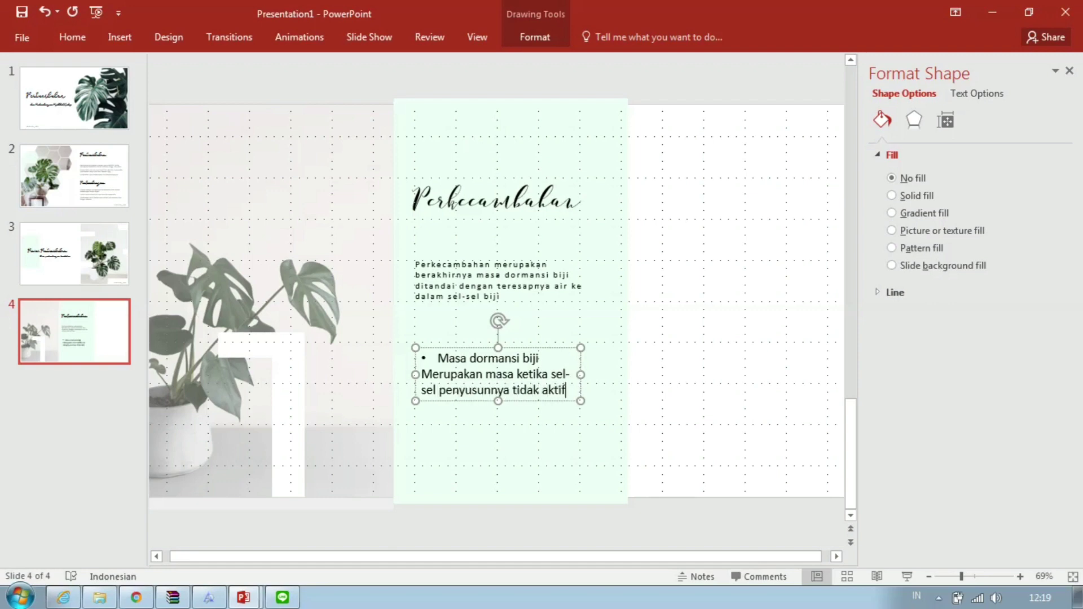
{"action": "type", "text": " membelah t"}
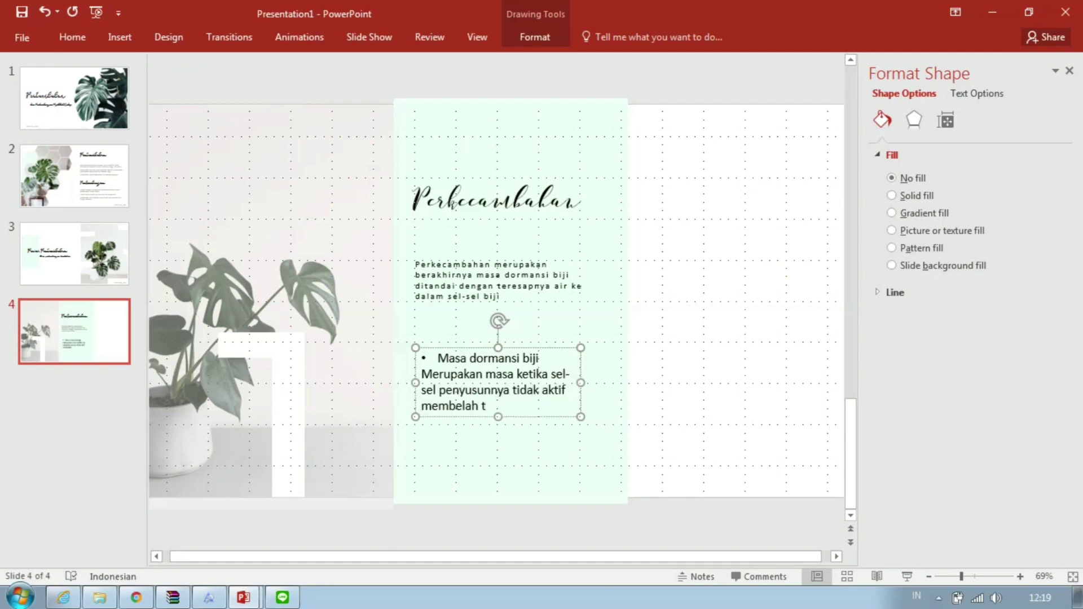
{"action": "type", "text": "etapi tidak mati"}
{"action": "left_click", "coordinate": [438, 359]}
{"action": "key", "text": "BackSpace"}
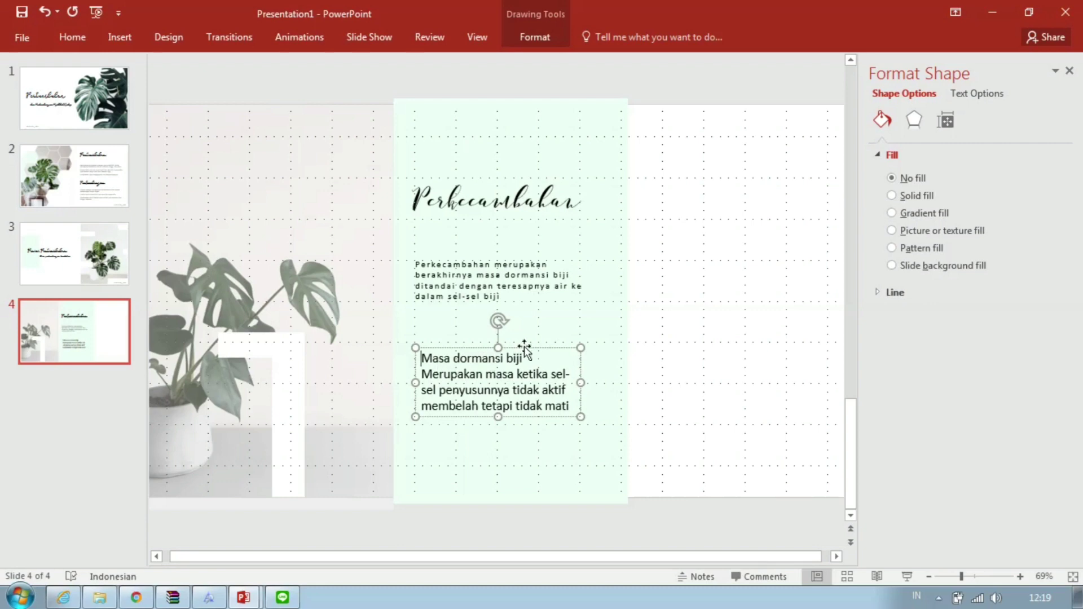
Format the note at 12 pt with expanded spacing and bold its 'Masa dormansi biji' line
{"action": "key", "text": "ctrl+a"}
{"action": "left_click", "coordinate": [72, 37]}
{"action": "left_click", "coordinate": [319, 64]}
{"action": "type", "text": "1"}
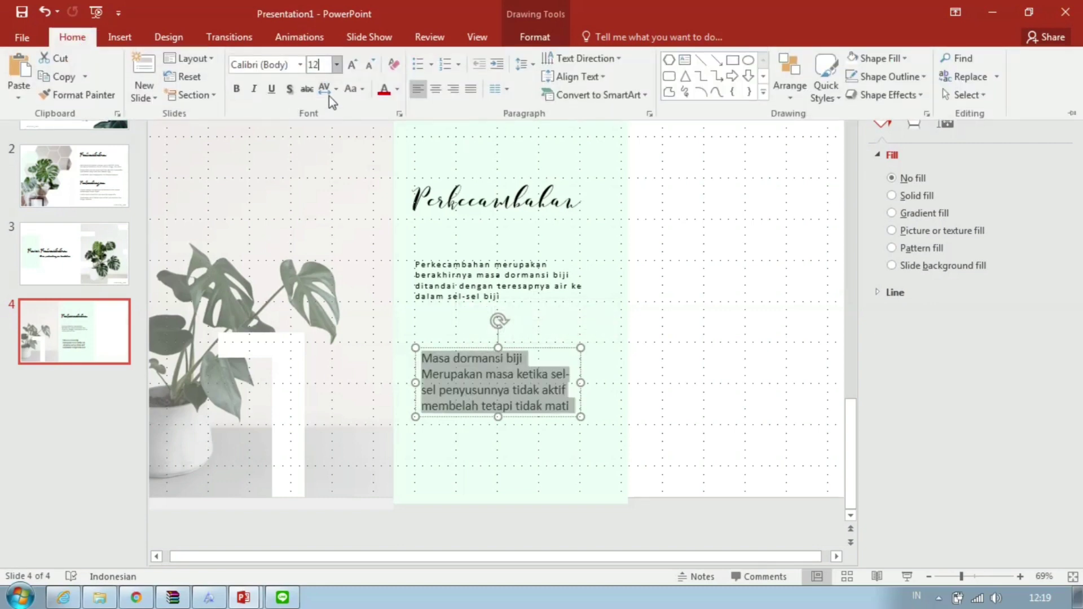
{"action": "key", "text": "Return"}
{"action": "left_click", "coordinate": [336, 88]}
{"action": "left_click", "coordinate": [349, 209]}
{"action": "left_click", "coordinate": [529, 219]}
{"action": "left_click", "coordinate": [614, 406]}
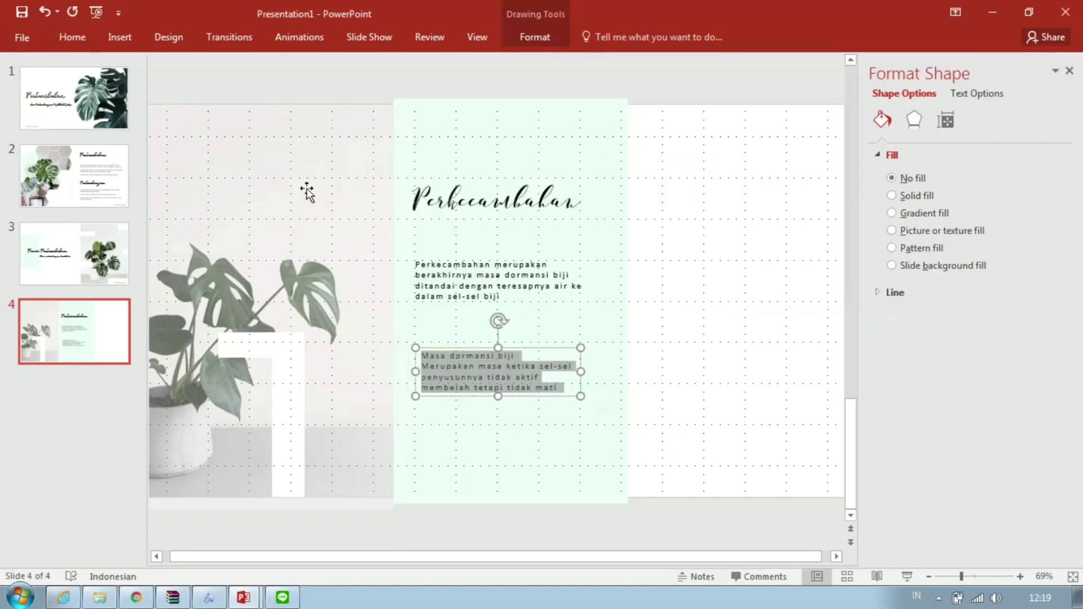
{"action": "mouse_move", "coordinate": [523, 356]}
{"action": "left_mouse_down"}
{"action": "mouse_move", "coordinate": [422, 356]}
{"action": "mouse_move", "coordinate": [432, 341]}
{"action": "left_mouse_up"}
{"action": "key", "text": "ctrl+b"}
{"action": "left_click", "coordinate": [452, 423]}
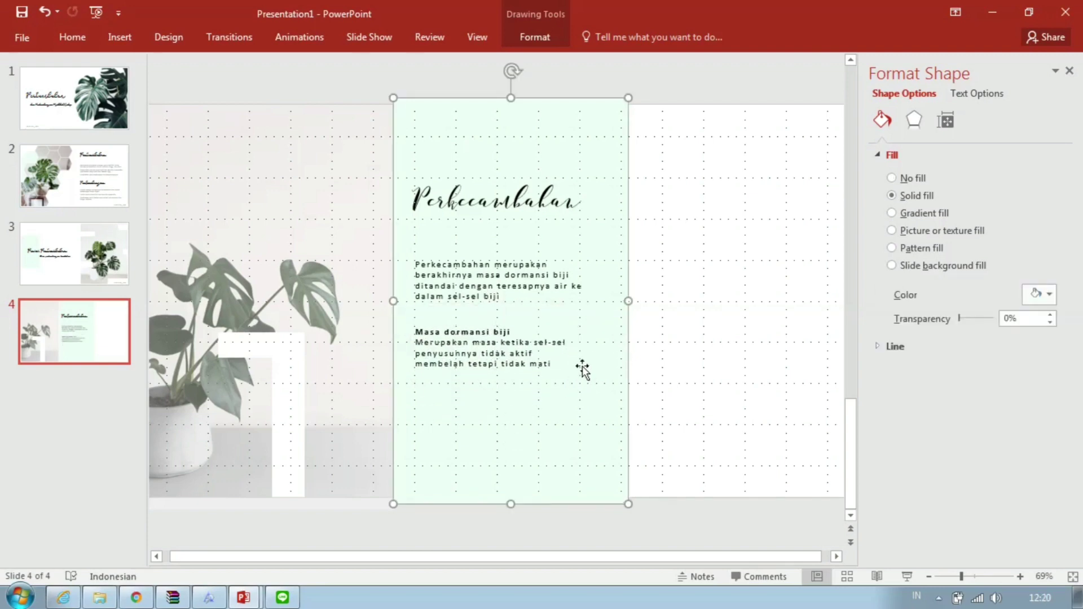
Add an enlarged Paduka Script heading 'Tahap-tahap perkecambaan' and move it into the green panel
{"action": "left_click_drag", "start_coordinate": [645, 271], "coordinate": [823, 282]}
{"action": "type", "text": "Tahap-t"}
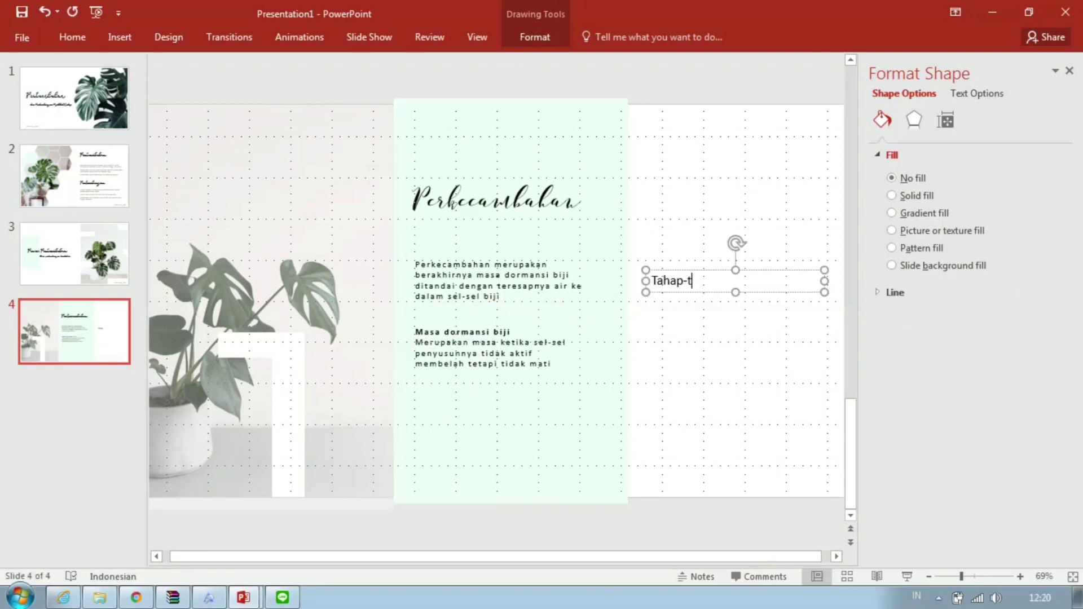
{"action": "type", "text": "ahap perkecambaan"}
{"action": "key", "text": "ctrl+a"}
{"action": "left_click", "coordinate": [72, 36]}
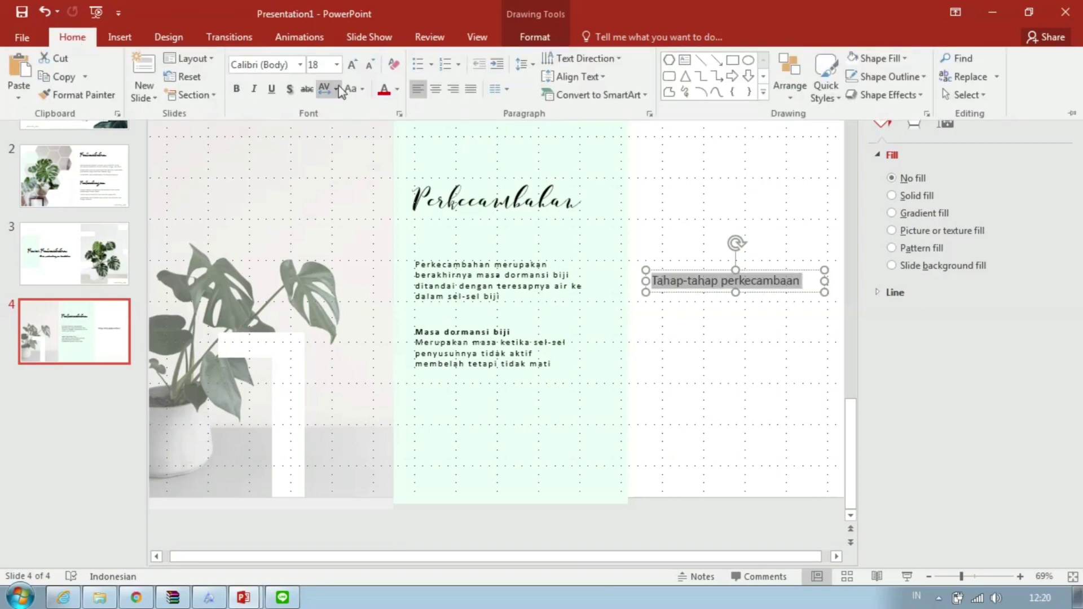
{"action": "left_click", "coordinate": [296, 64]}
{"action": "type", "text": "Paduka Script f"}
{"action": "key", "text": "Return"}
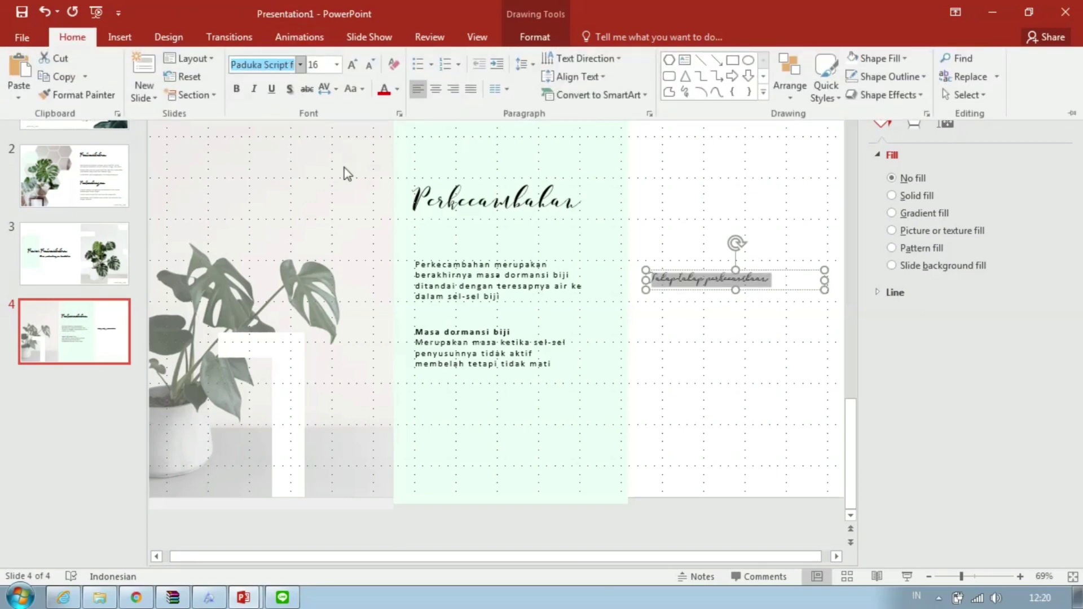
{"action": "left_click", "coordinate": [352, 63]}
{"action": "left_click", "coordinate": [351, 63]}
{"action": "left_click", "coordinate": [353, 65]}
{"action": "left_click_drag", "start_coordinate": [823, 280], "coordinate": [457, 393]}
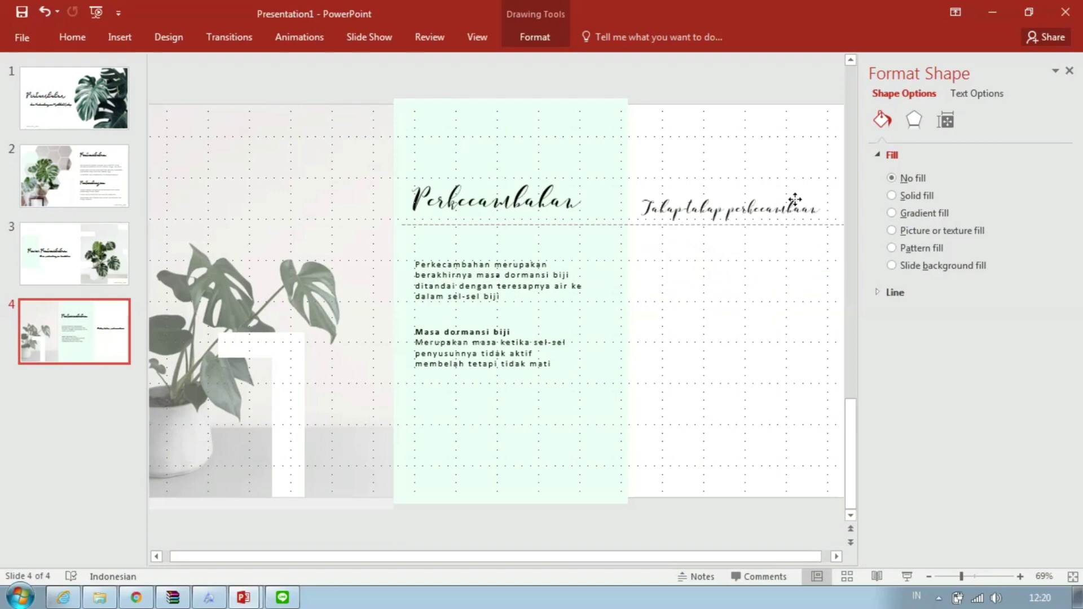
Add 'Terdiri dari imbibisi air, sekresi giberelin, dan sintesis enzim hidrolik', formatting cleared, spacing expanded
{"action": "left_click", "coordinate": [72, 37]}
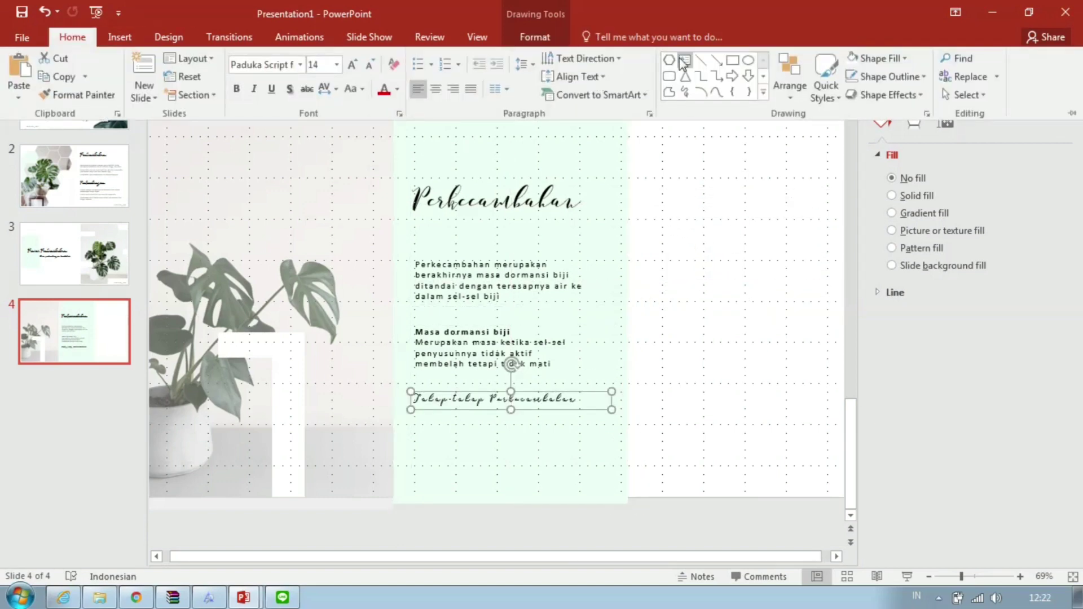
{"action": "left_click", "coordinate": [672, 57]}
{"action": "left_click_drag", "start_coordinate": [419, 429], "coordinate": [598, 485]}
{"action": "type", "text": "Terdi"}
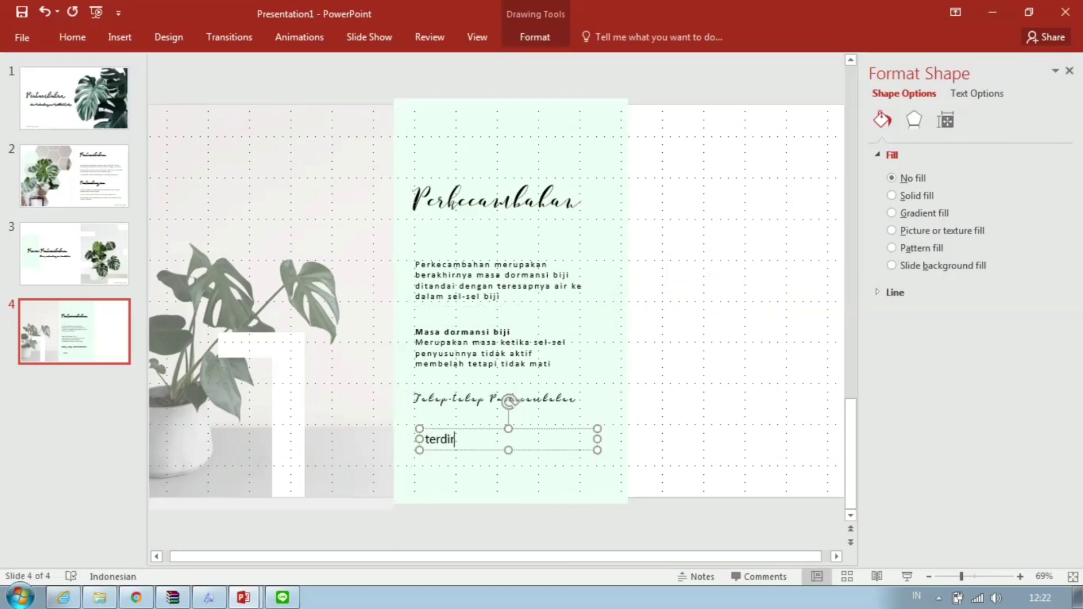
{"action": "type", "text": "ri dari imbibisi air, sekresi"}
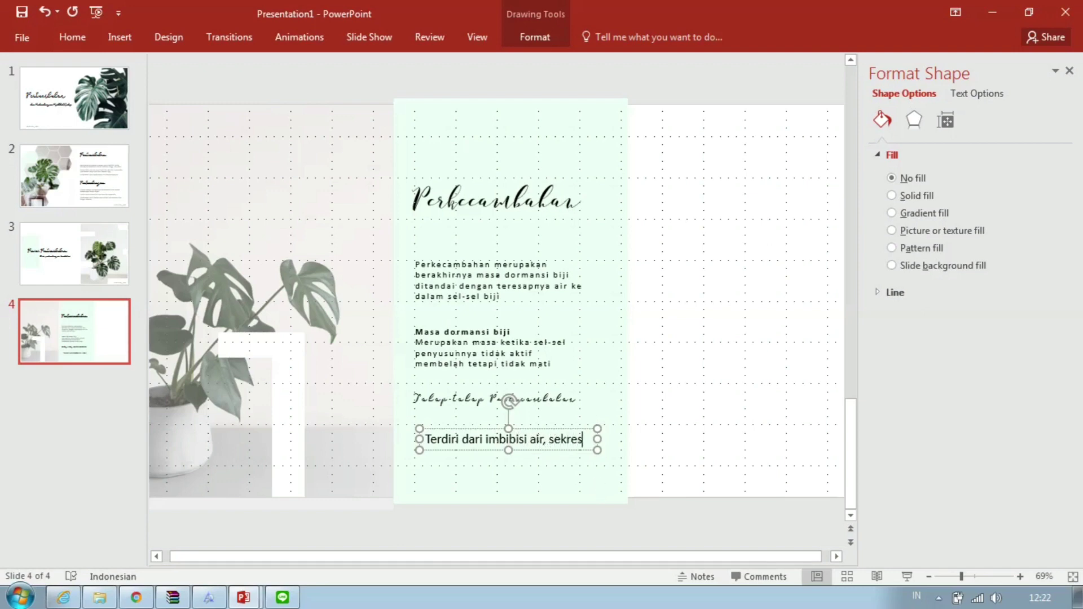
{"action": "type", "text": " giberelin, dan sintesis enzim hi"}
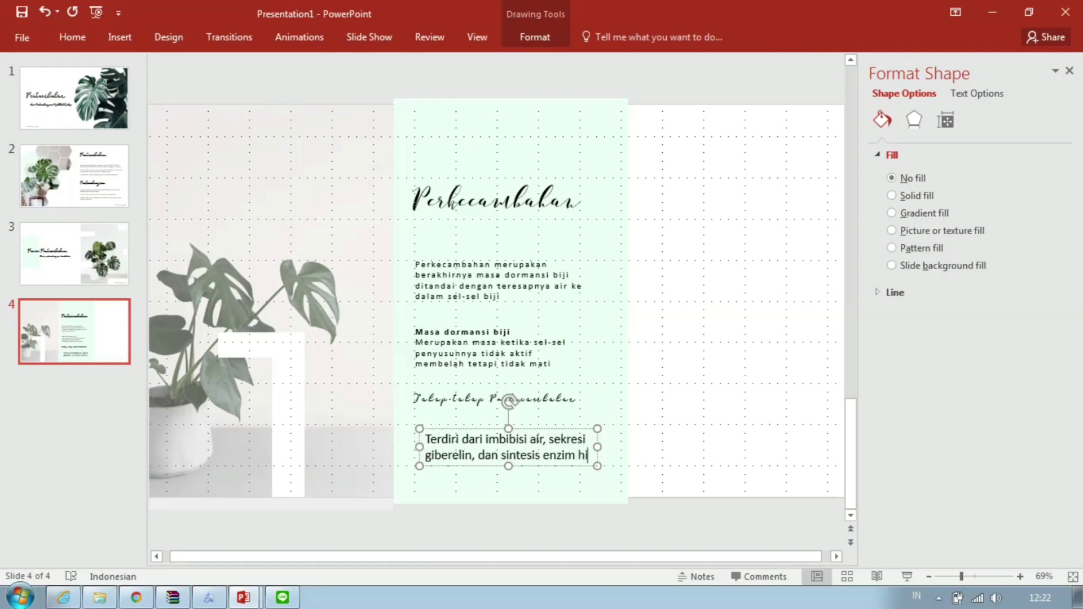
{"action": "type", "text": "drolik"}
{"action": "key", "text": "ctrl+a"}
{"action": "left_click", "coordinate": [72, 36]}
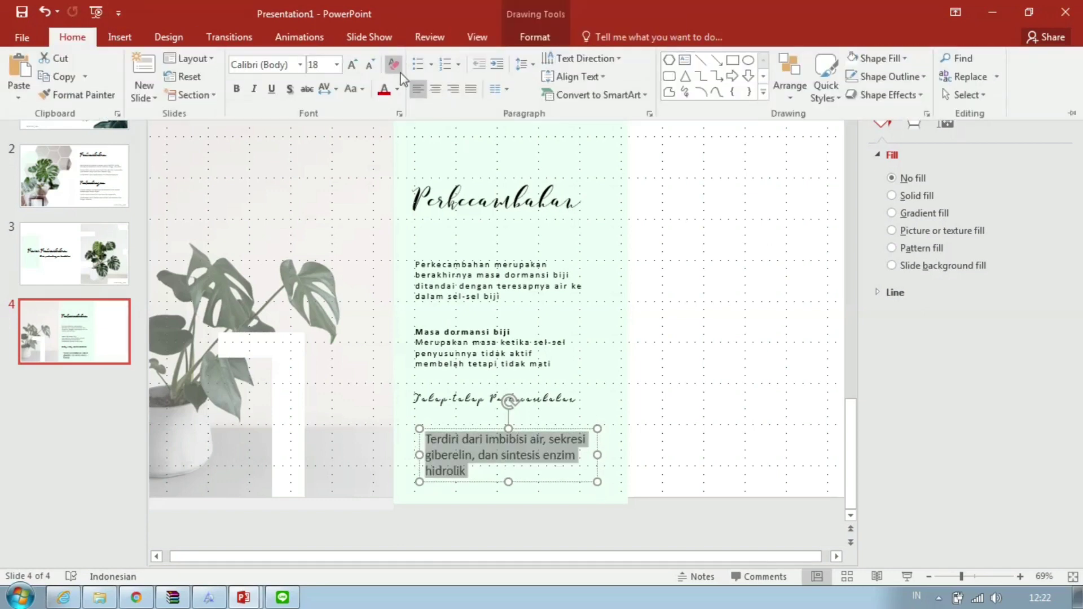
{"action": "left_click", "coordinate": [393, 64]}
{"action": "left_click", "coordinate": [324, 89]}
{"action": "left_click", "coordinate": [374, 203]}
{"action": "left_click", "coordinate": [634, 402]}
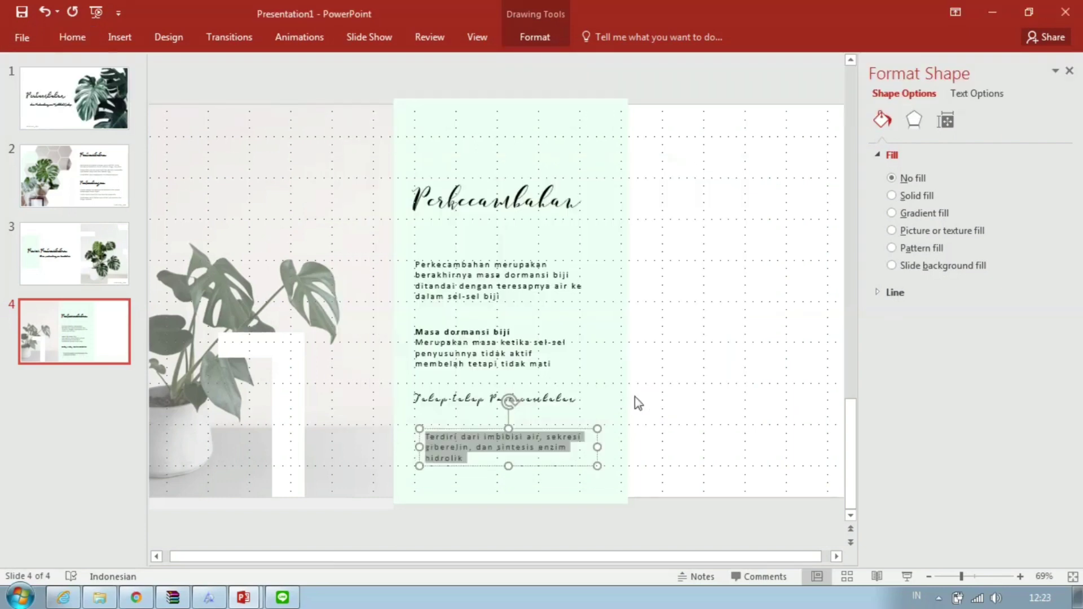
Nudge the stages paragraph box to align with the text above it
{"action": "left_click", "coordinate": [437, 424]}
{"action": "left_click", "coordinate": [448, 435]}
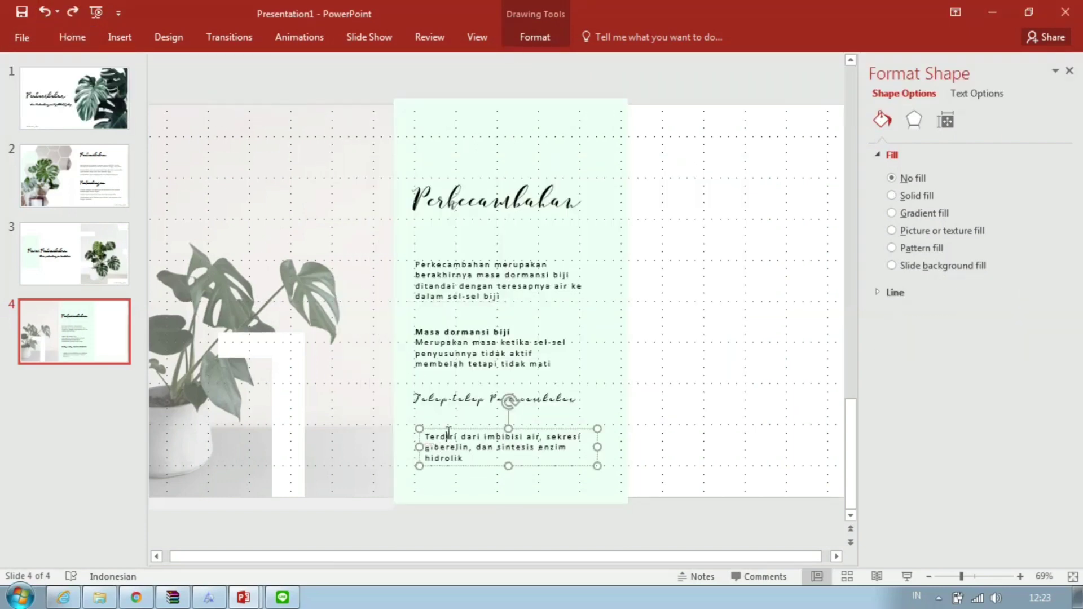
{"action": "left_click_drag", "start_coordinate": [574, 428], "coordinate": [569, 423]}
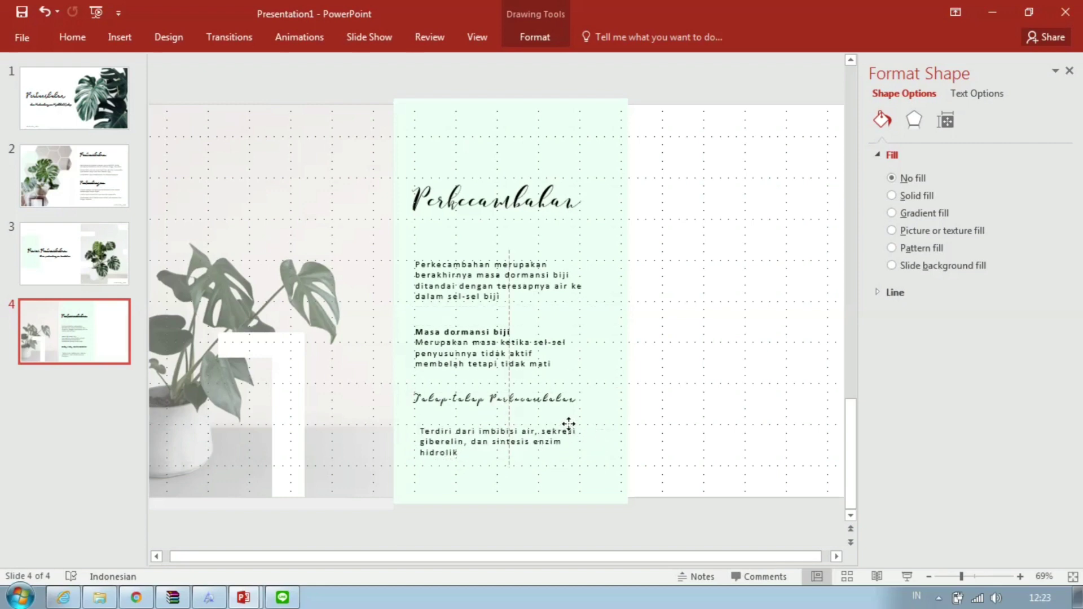
{"action": "left_click", "coordinate": [491, 398]}
{"action": "left_click", "coordinate": [496, 201]}
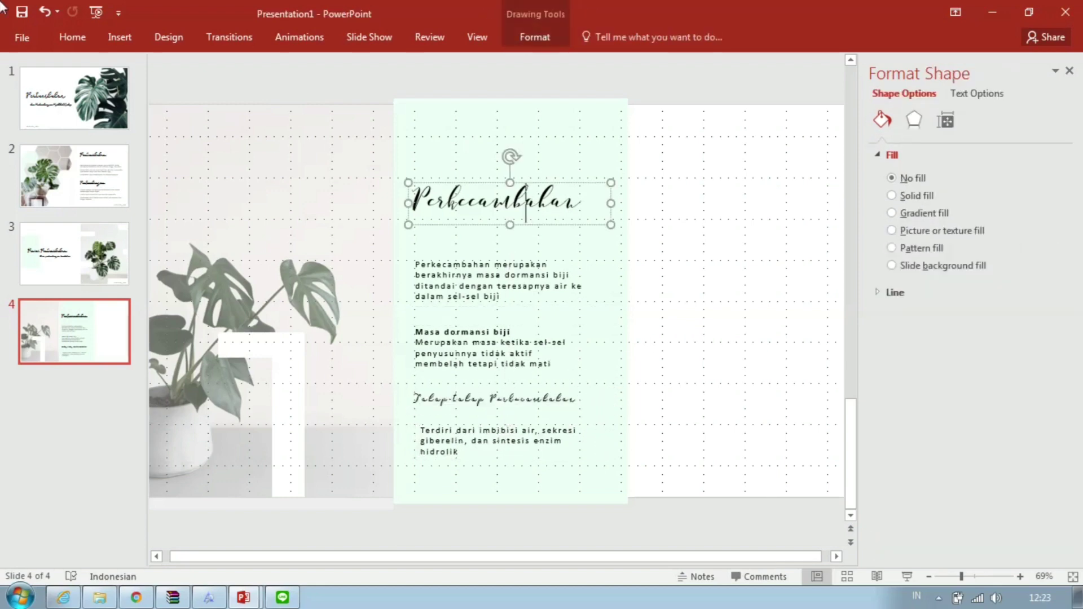
{"action": "left_click", "coordinate": [63, 46]}
Draw a small square right of the mint panel, filled with an eyedropper-sampled grey
{"action": "left_click_drag", "start_coordinate": [641, 221], "coordinate": [661, 237]}
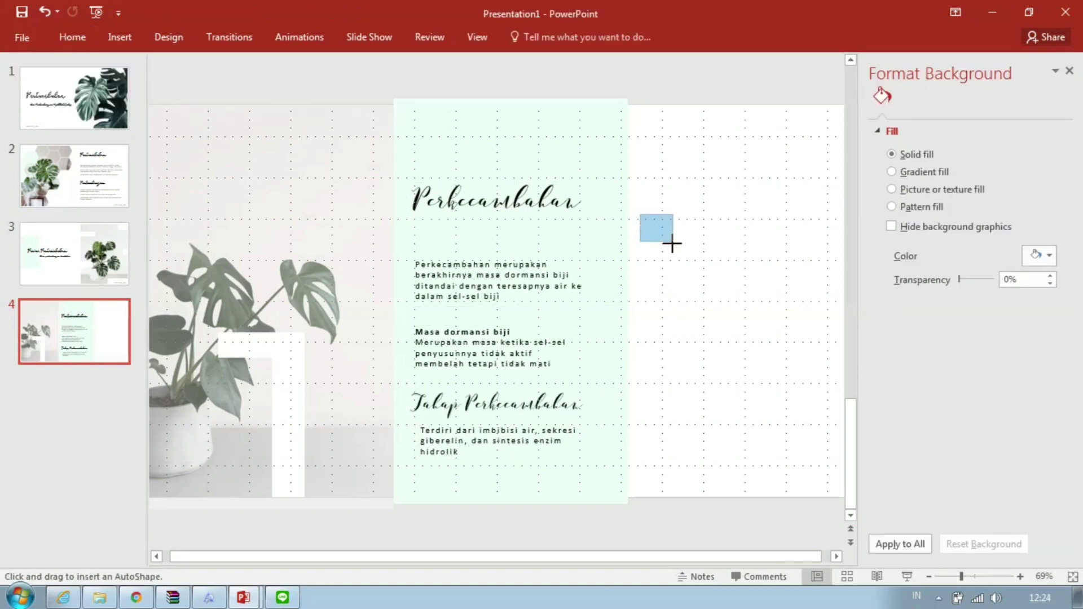
{"action": "left_click", "coordinate": [534, 37]}
{"action": "left_click", "coordinate": [395, 82]}
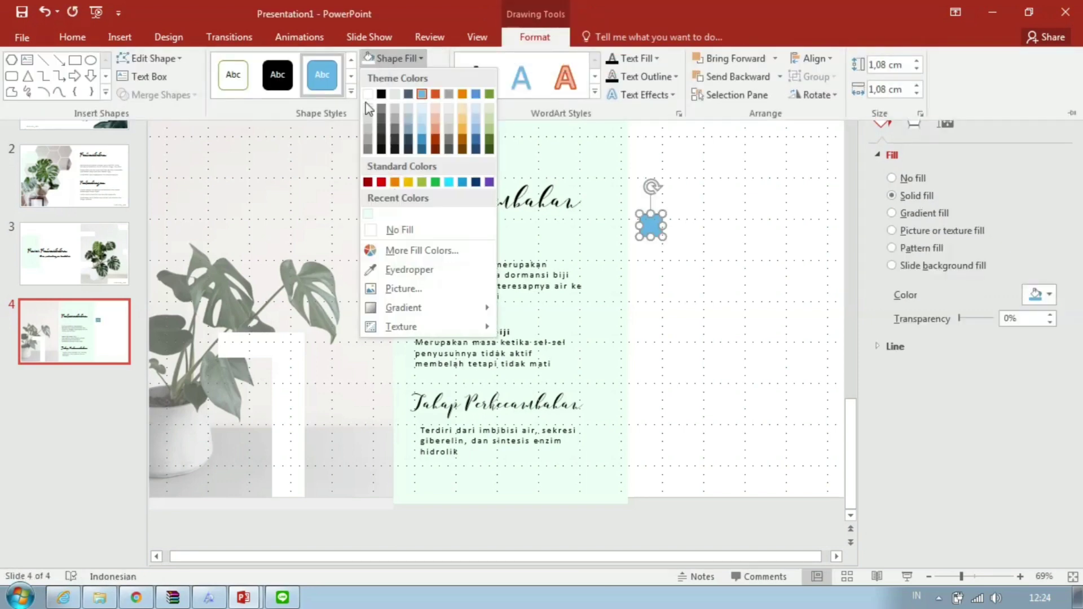
{"action": "left_click", "coordinate": [409, 269]}
{"action": "left_click", "coordinate": [360, 215]}
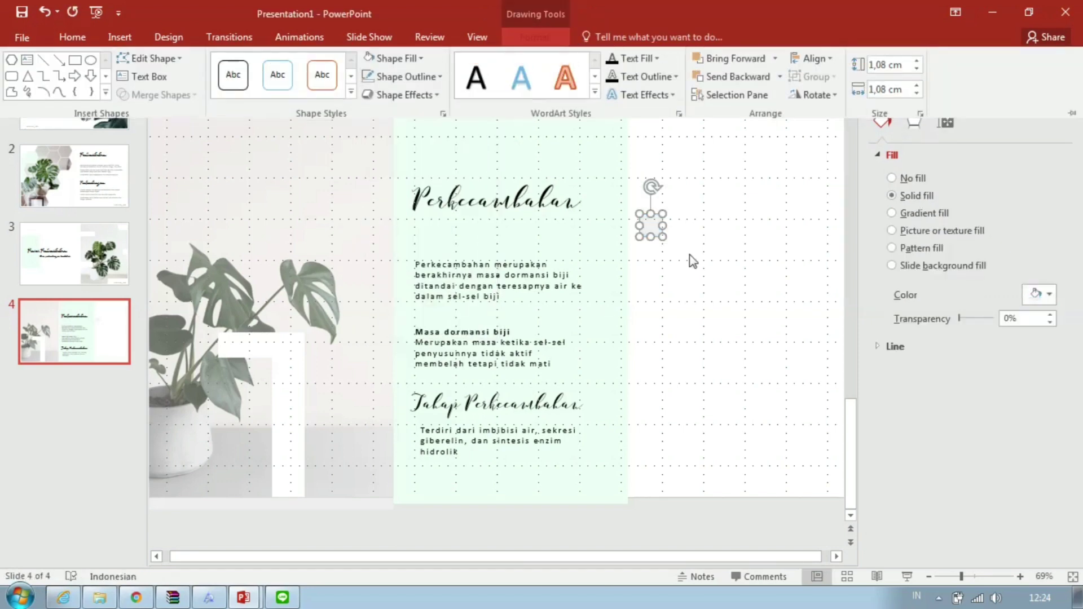
Add an 'Imbibisi air' heading beside the square at 14 pt with Very Loose spacing
{"action": "left_click", "coordinate": [689, 255]}
{"action": "left_click_drag", "start_coordinate": [709, 229], "coordinate": [811, 245]}
{"action": "type", "text": "Imbibisi air"}
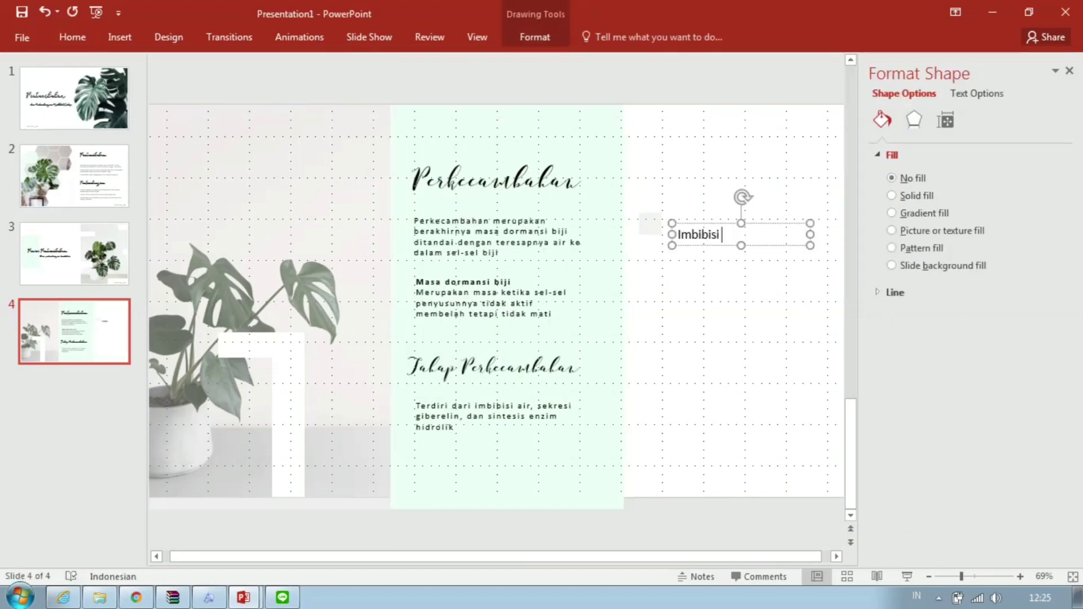
{"action": "key", "text": "ctrl+a"}
{"action": "left_click", "coordinate": [72, 37]}
{"action": "left_click", "coordinate": [336, 64]}
{"action": "left_click", "coordinate": [316, 170]}
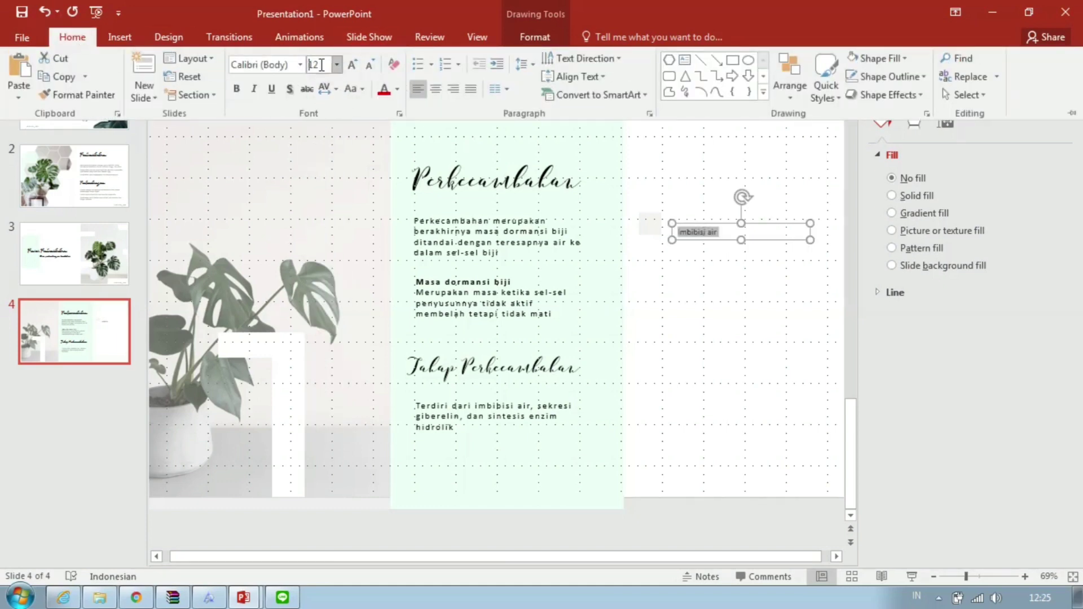
{"action": "left_click", "coordinate": [336, 89]}
{"action": "left_click", "coordinate": [374, 185]}
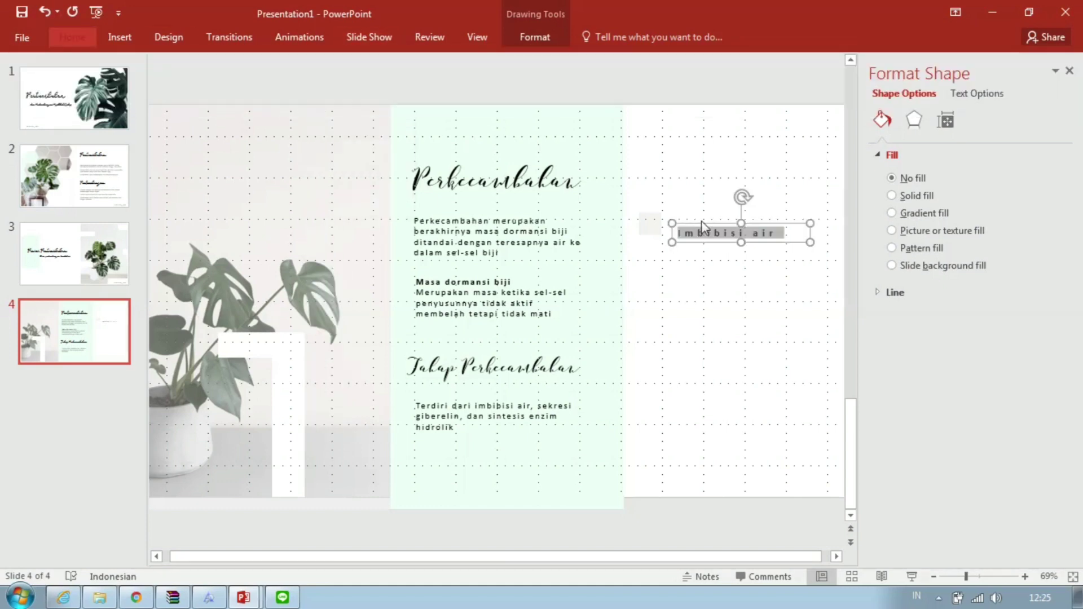
{"action": "left_click_drag", "start_coordinate": [697, 223], "coordinate": [701, 212]}
Add the description 'Proses masuk nya air ke dalam biji… embrio menjadi aktif' below the heading
{"action": "left_click", "coordinate": [73, 37]}
{"action": "left_click", "coordinate": [666, 56]}
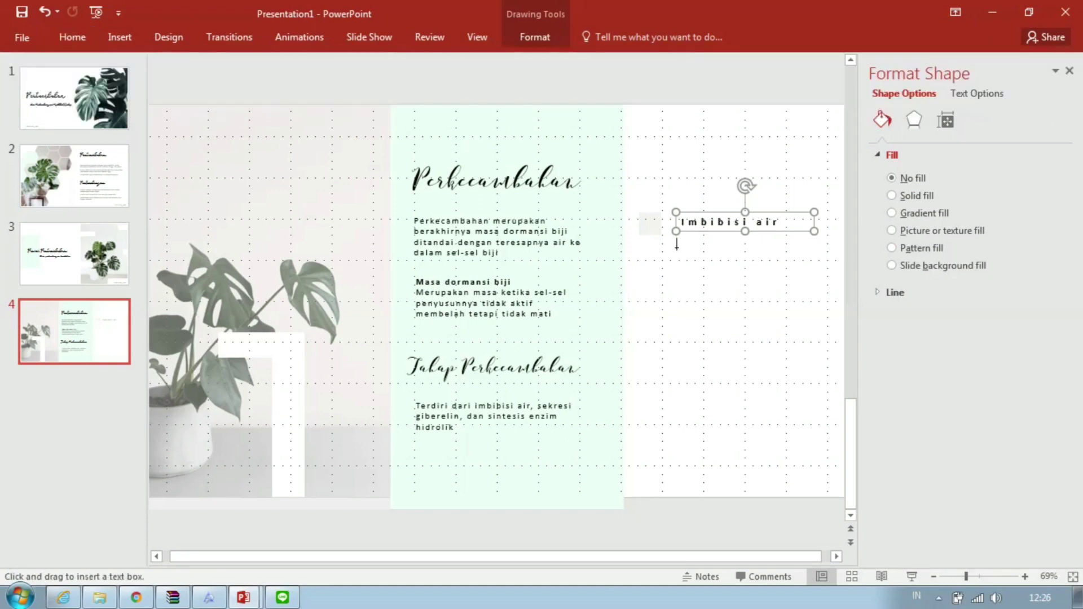
{"action": "left_click_drag", "start_coordinate": [676, 249], "coordinate": [826, 292]}
{"action": "type", "text": "Proses masu"}
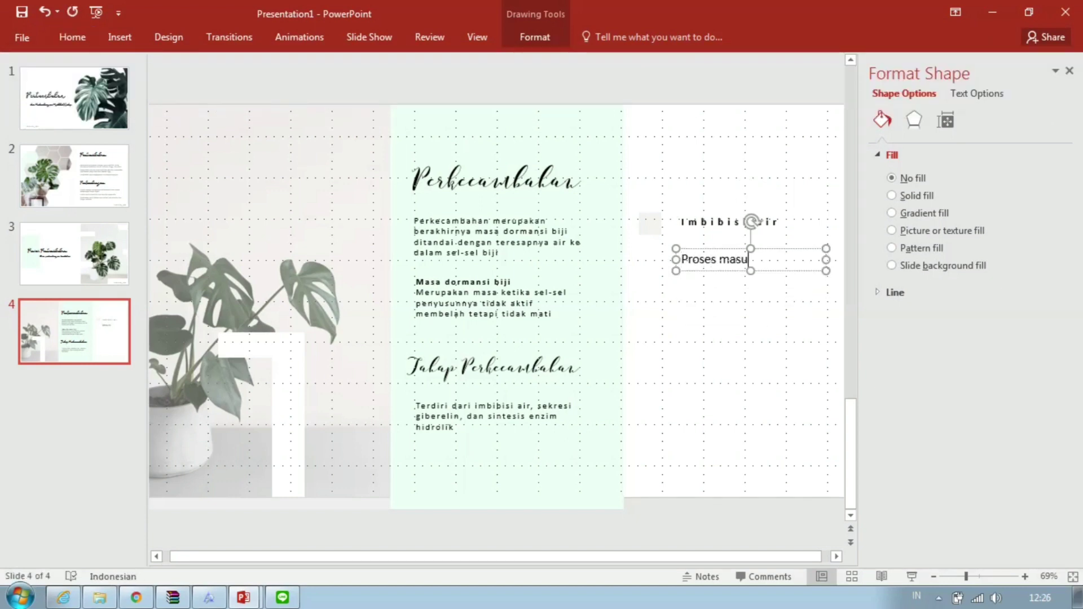
{"action": "type", "text": "k nya air ke dalam biji dan meny"}
{"action": "key", "text": "BackSpace"}
{"action": "key", "text": "BackSpace"}
{"action": "key", "text": "BackSpace"}
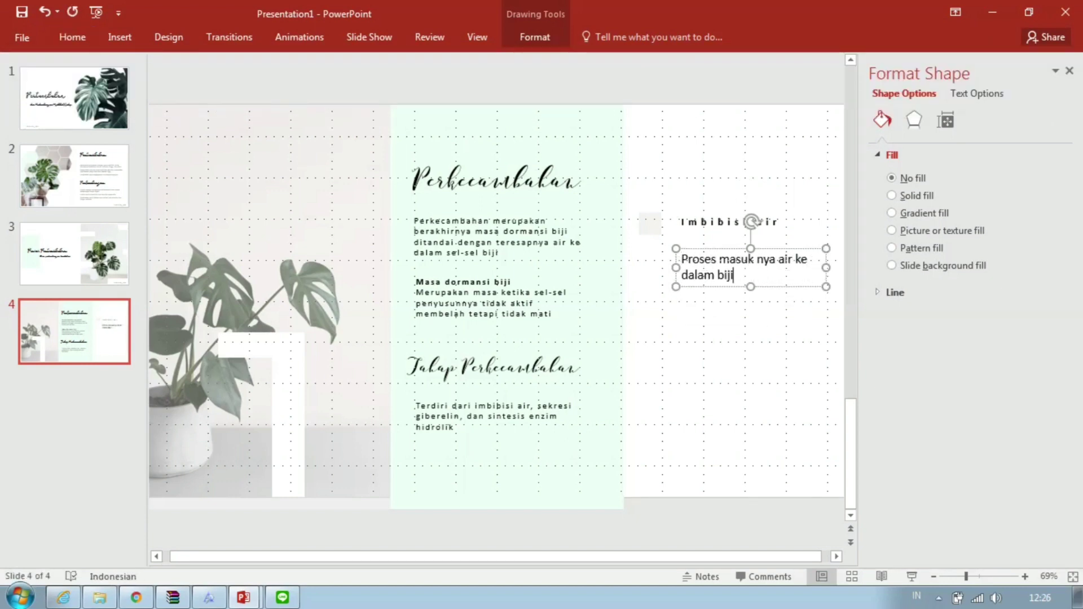
{"action": "type", "text": "dan menyebabkan ukuran biji bertamb"}
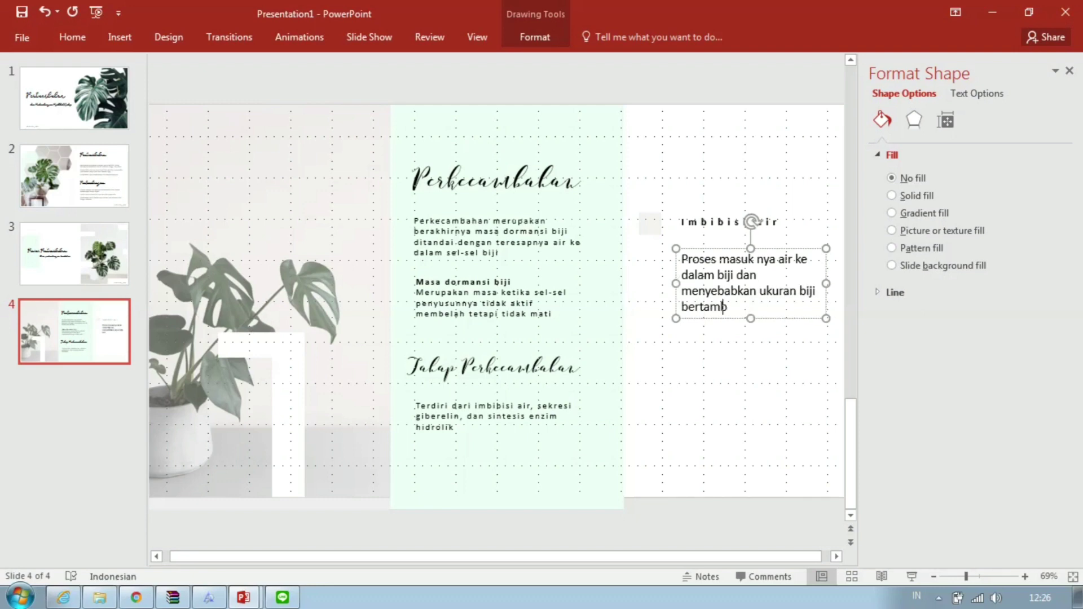
{"action": "type", "text": "ah besar dan embrio menjadi ak"}
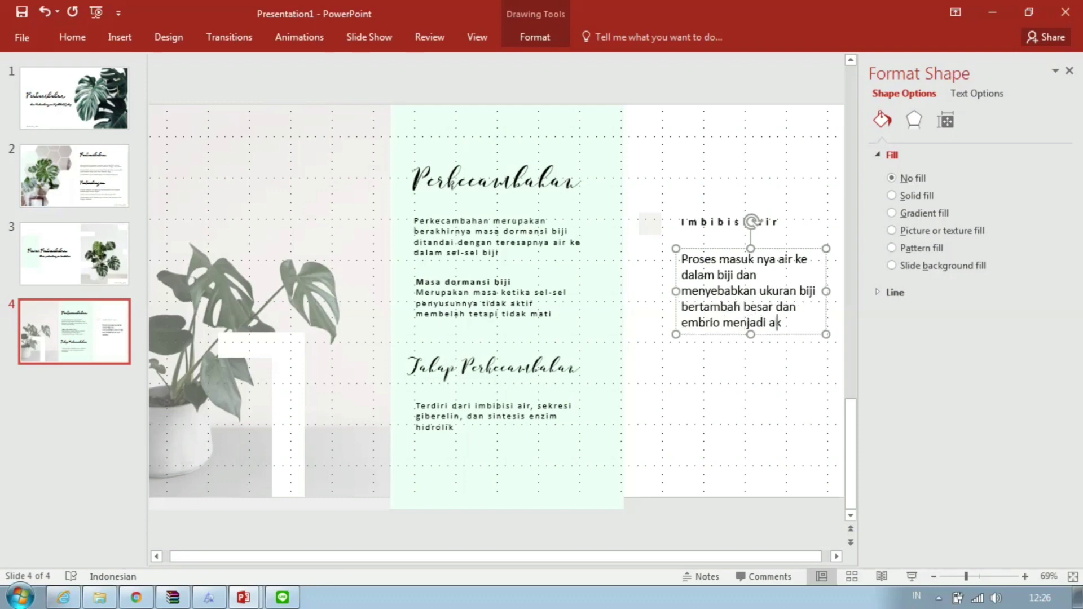
{"action": "type", "text": "tif"}
Shrink the description to 12 pt with expanded letter spacing and move it under Imbibisi air
{"action": "key", "text": "ctrl+a"}
{"action": "key", "text": "Escape"}
{"action": "key", "text": "Escape"}
{"action": "key", "text": "ctrl+z"}
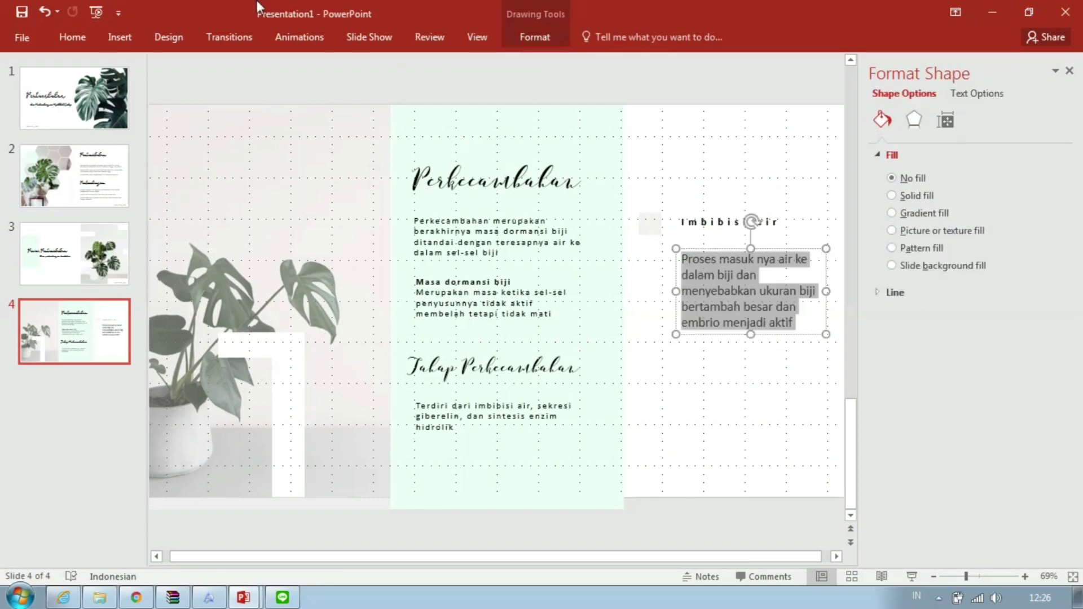
{"action": "left_click", "coordinate": [72, 36]}
{"action": "key", "text": "ctrl+z"}
{"action": "key", "text": "ctrl+z"}
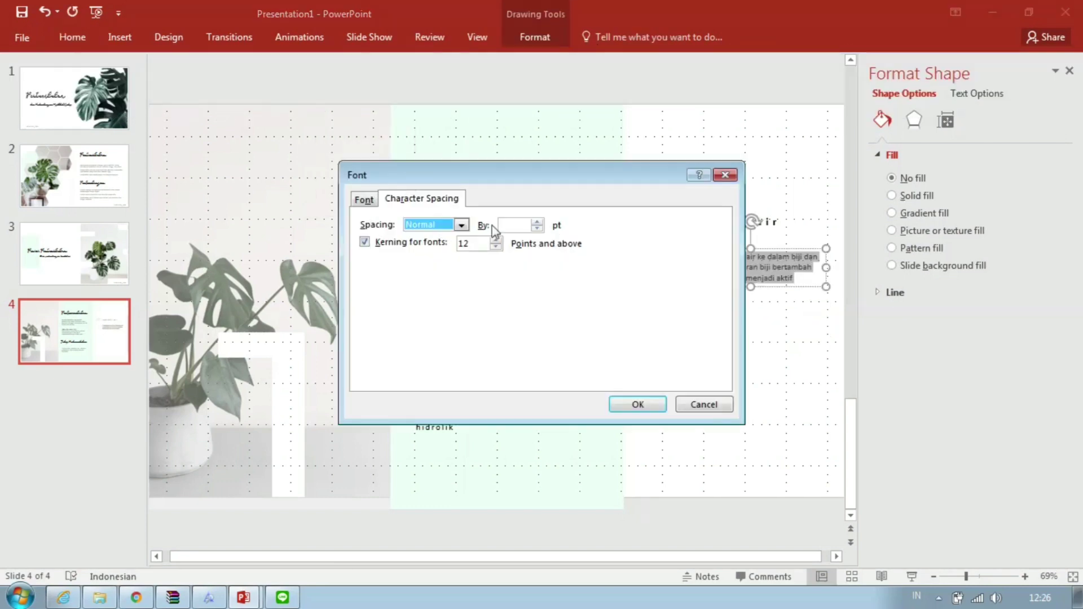
{"action": "left_click", "coordinate": [633, 400]}
{"action": "left_click", "coordinate": [821, 273]}
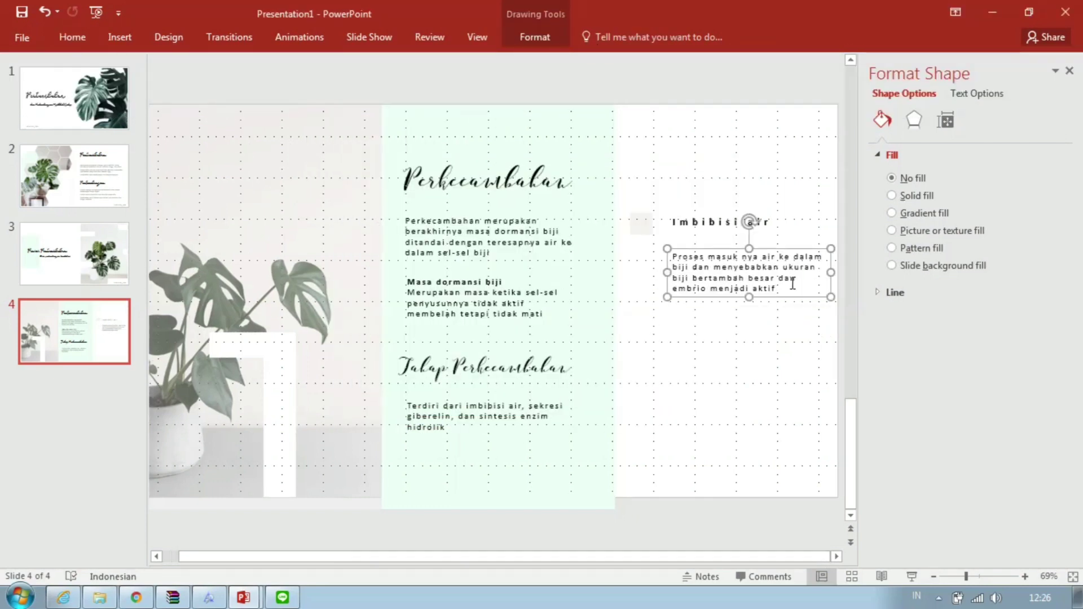
{"action": "key", "text": "ctrl+a"}
{"action": "left_click", "coordinate": [72, 37]}
{"action": "left_click", "coordinate": [319, 65]}
{"action": "type", "text": "1"}
{"action": "key", "text": "ctrl+F1"}
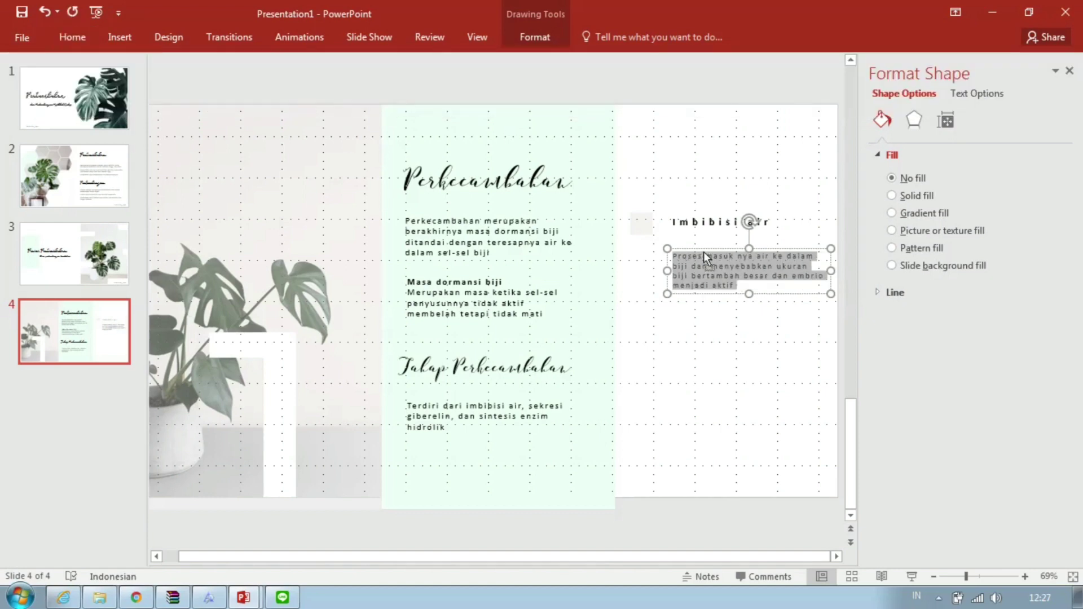
{"action": "left_click_drag", "start_coordinate": [720, 251], "coordinate": [720, 235]}
Duplicate the grey square and place the copy lower in the right column
{"action": "left_click", "coordinate": [706, 339]}
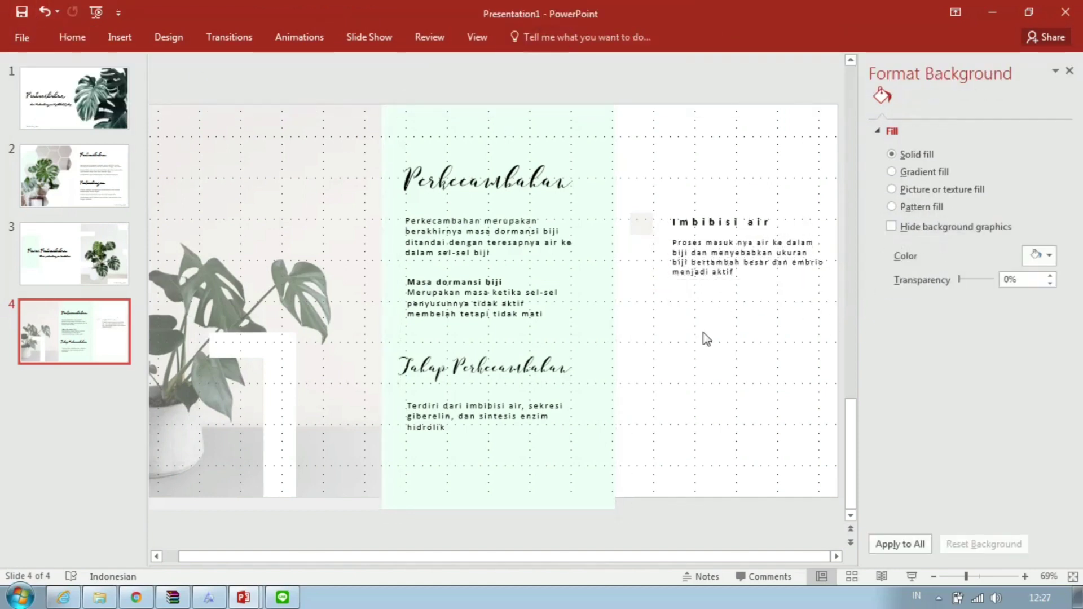
{"action": "left_click", "coordinate": [641, 224]}
{"action": "key", "text": "ctrl+c"}
{"action": "key", "text": "ctrl+v"}
{"action": "left_click_drag", "start_coordinate": [641, 280], "coordinate": [642, 309]}
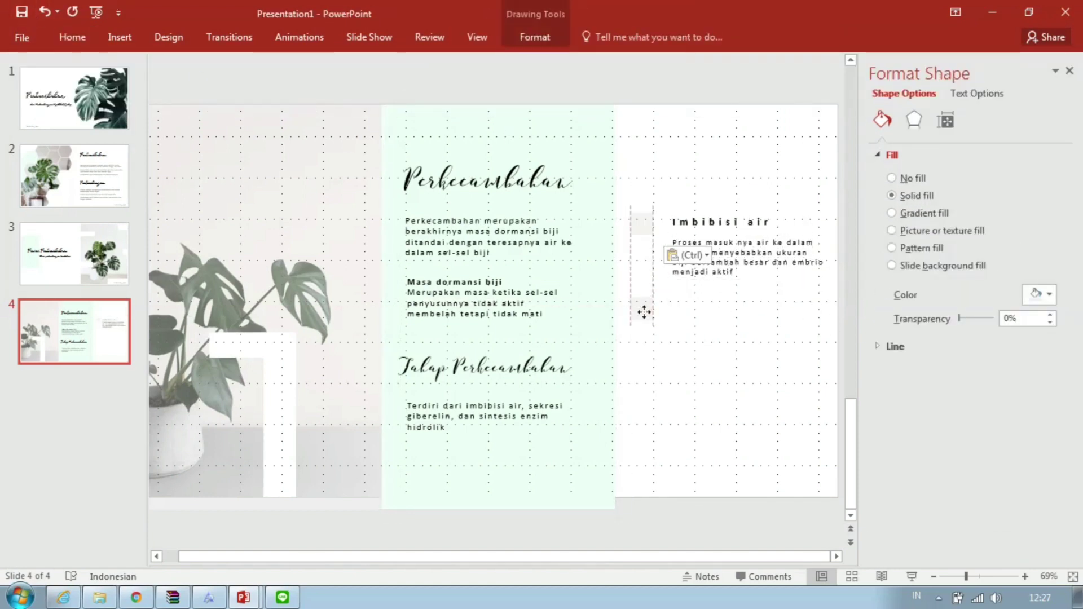
Copy the Imbibisi air heading beside the second square, retitle it 'sekresi giberelin', and paste the description
{"action": "left_click", "coordinate": [717, 225]}
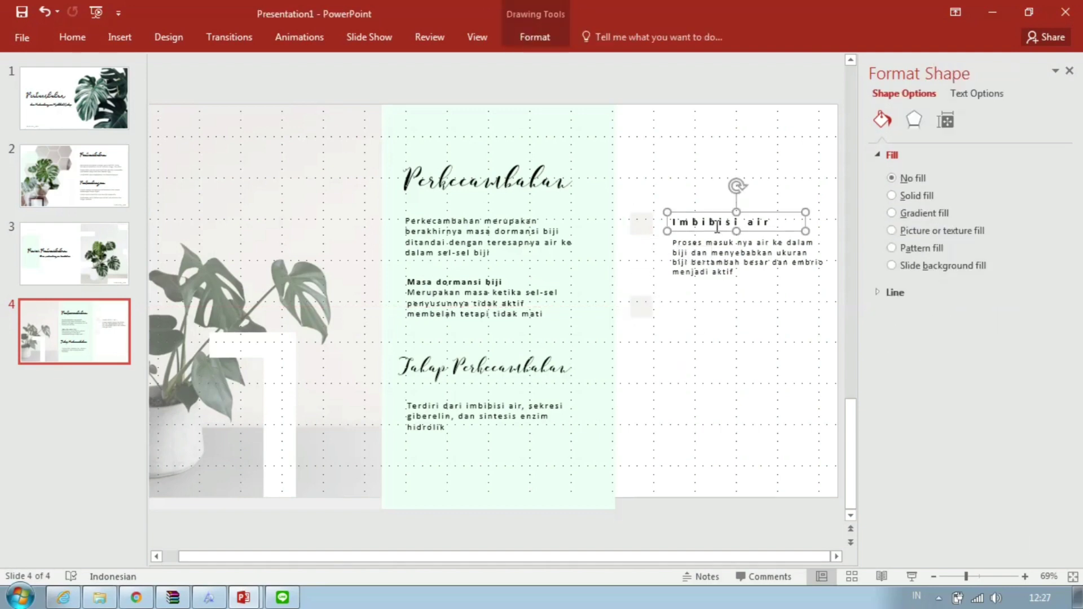
{"action": "key", "text": "ctrl+c"}
{"action": "key", "text": "ctrl+v"}
{"action": "left_click_drag", "start_coordinate": [725, 224], "coordinate": [725, 309]}
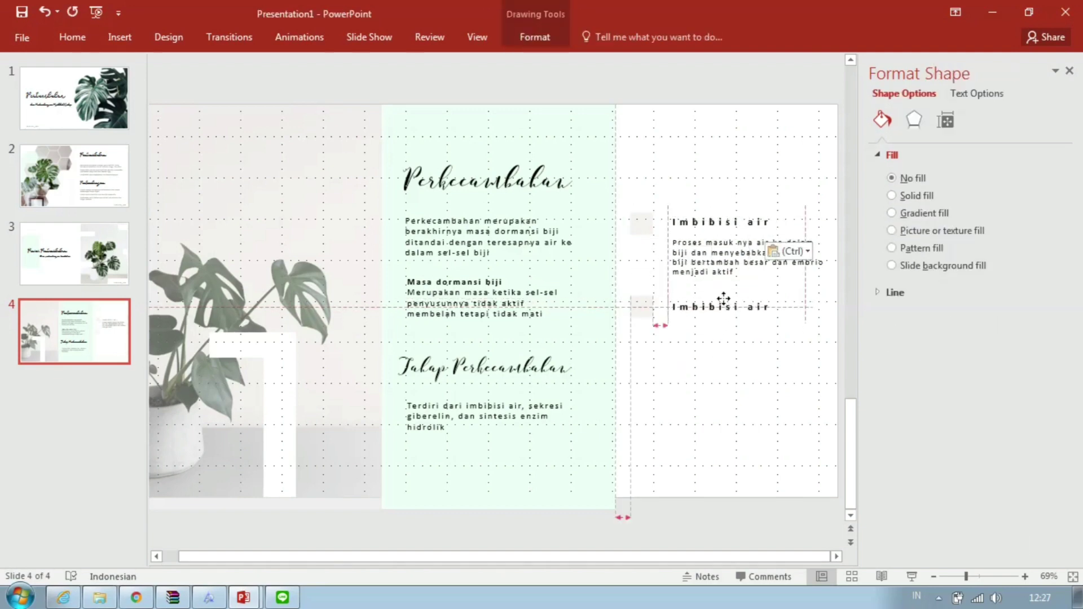
{"action": "triple_click", "coordinate": [698, 311]}
{"action": "type", "text": "sekresi gibe"}
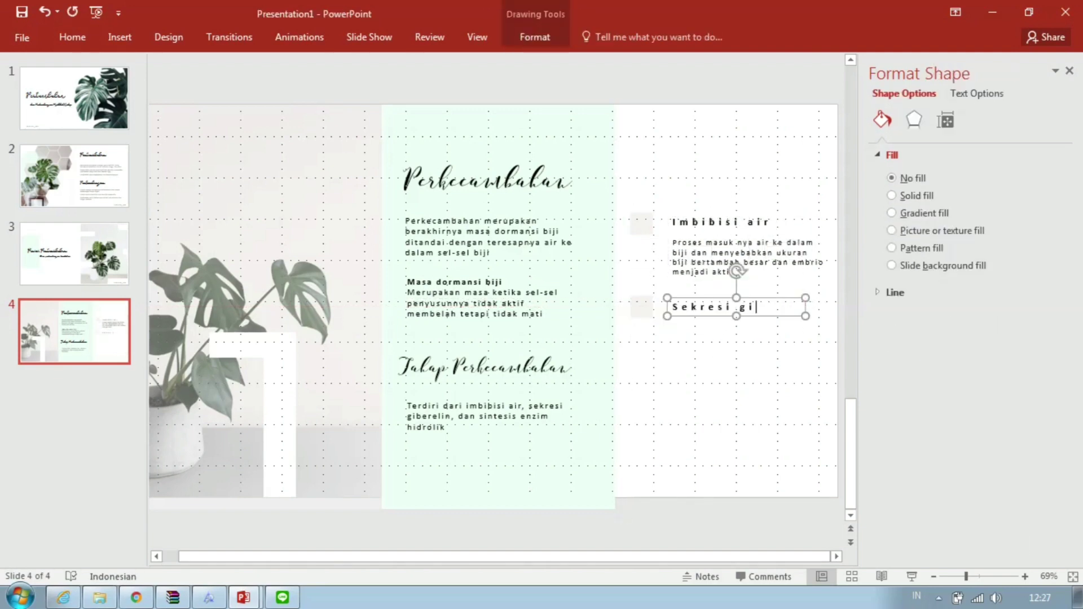
{"action": "type", "text": "relin"}
{"action": "left_click", "coordinate": [746, 359]}
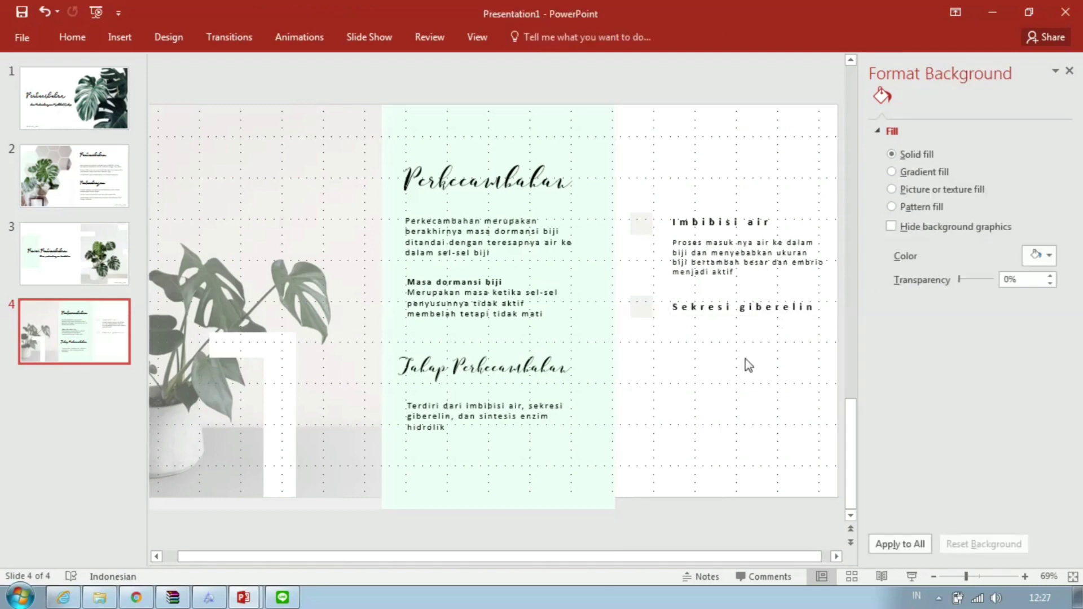
{"action": "left_click", "coordinate": [714, 258]}
{"action": "key", "text": "ctrl+v"}
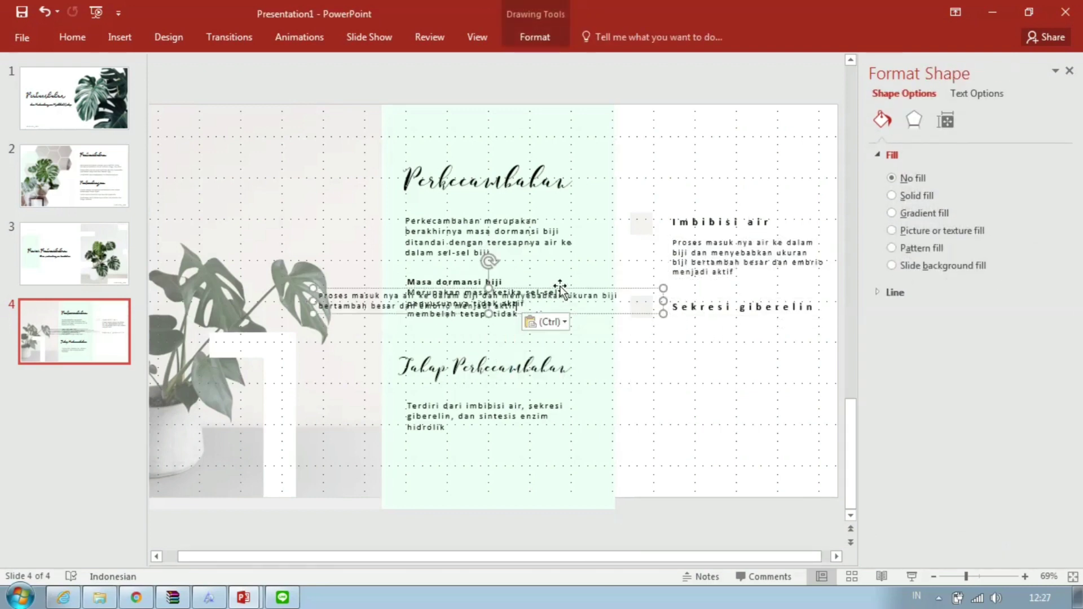